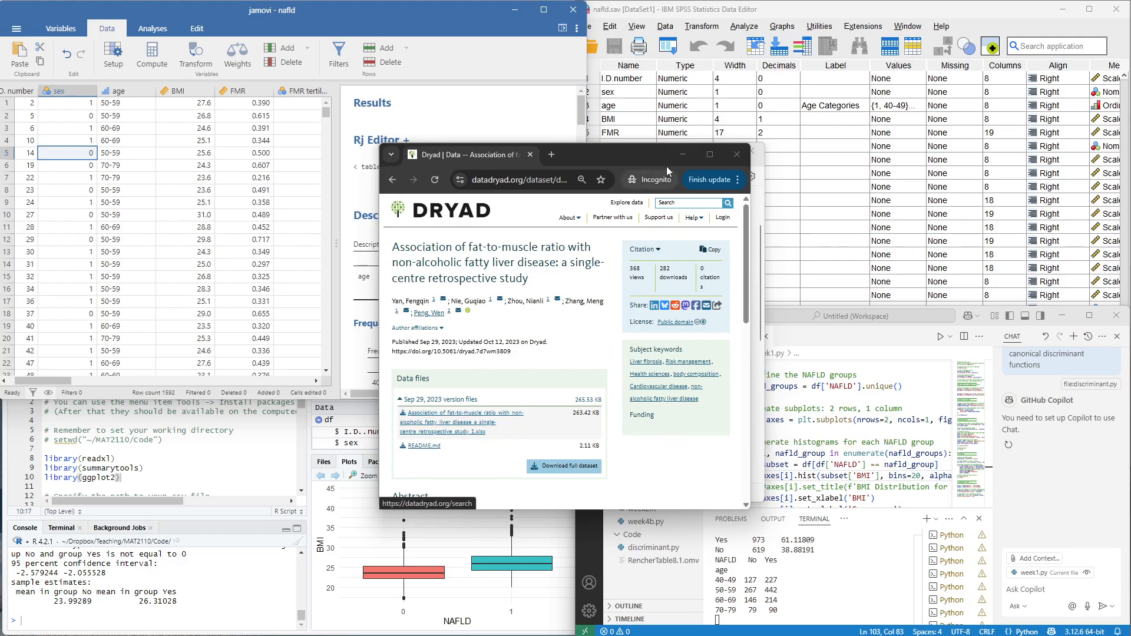
Review the variable coding in README.md and the list of planned analyses in the Steps notes
{"action": "left_click", "coordinate": [683, 155]}
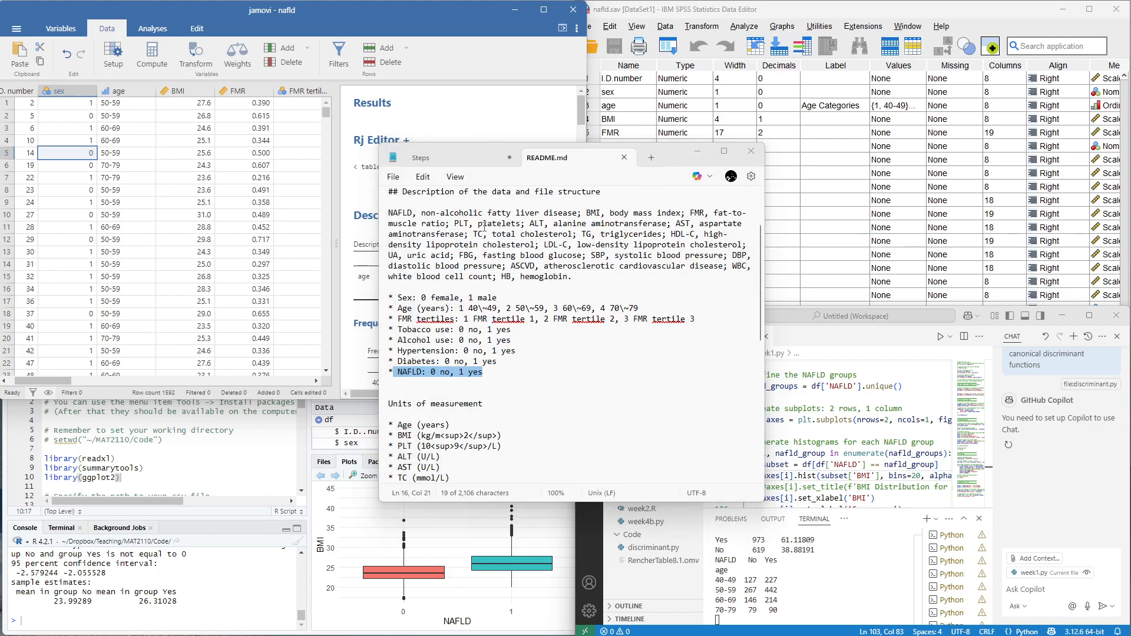
{"action": "left_click", "coordinate": [538, 340]}
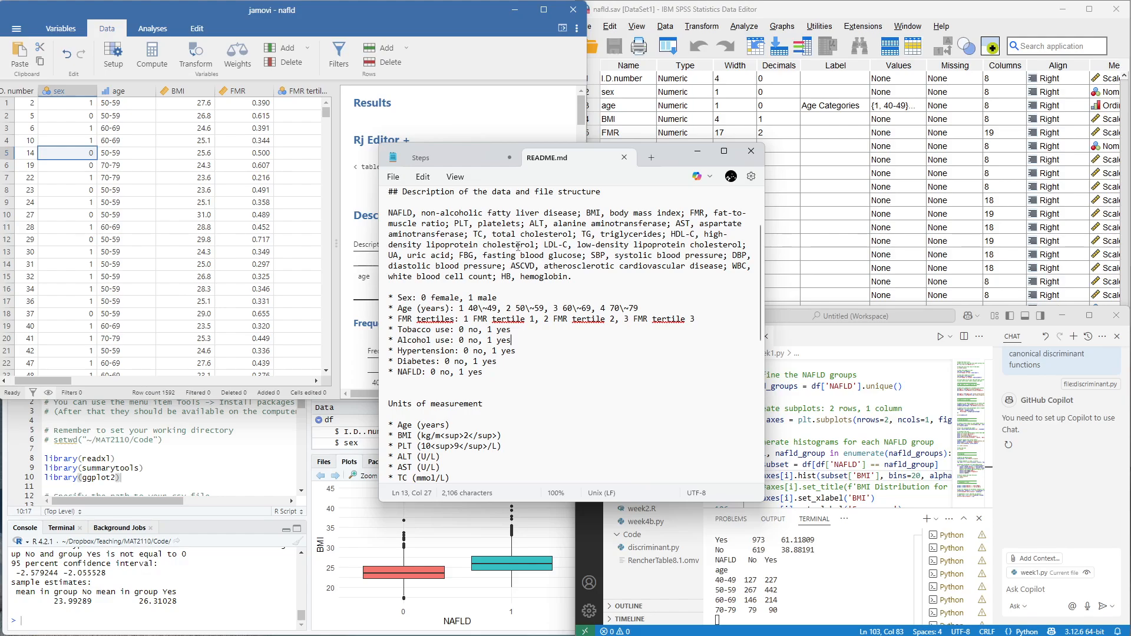
{"action": "left_click", "coordinate": [453, 158]}
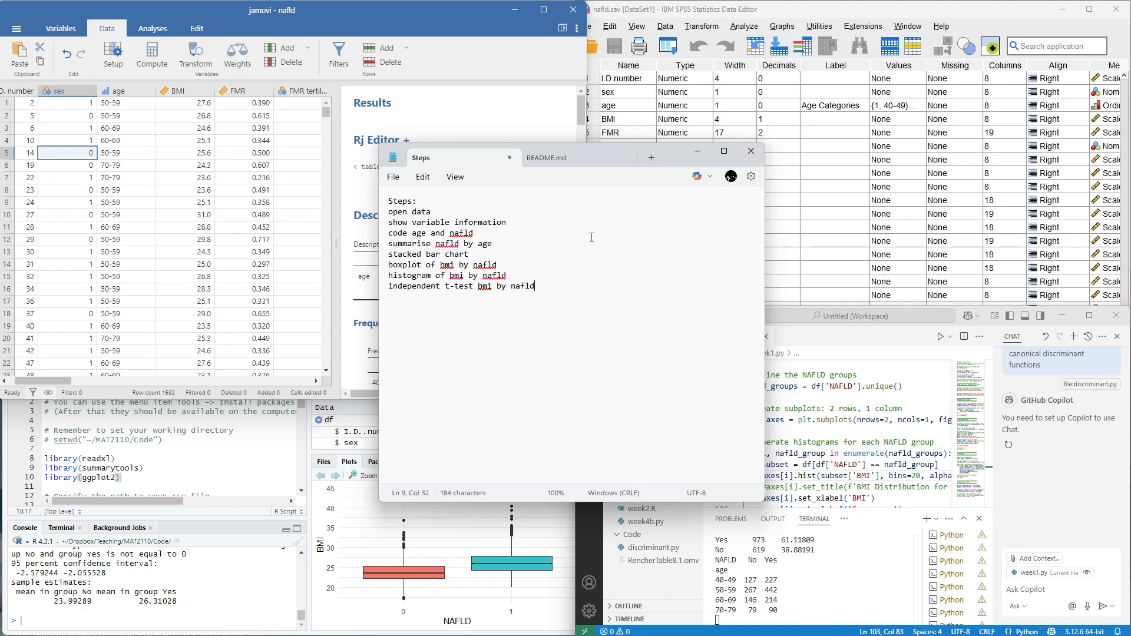
{"action": "left_click", "coordinate": [697, 158]}
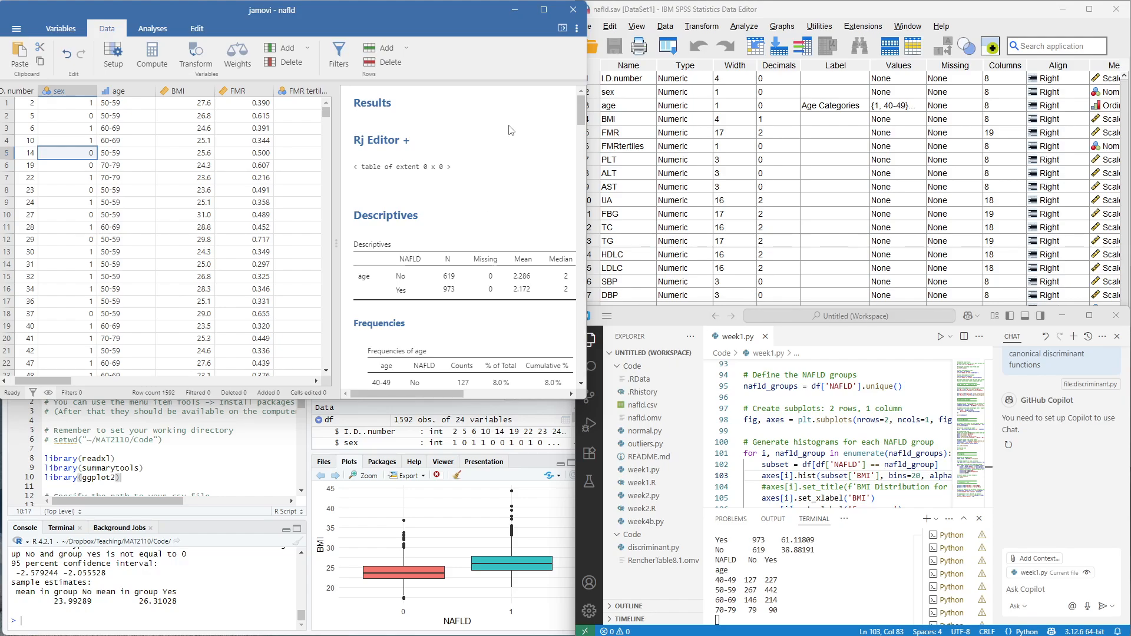
Maximise the jamovi window and widen the data spreadsheet to show the columns up to AST
{"action": "left_click", "coordinate": [544, 10]}
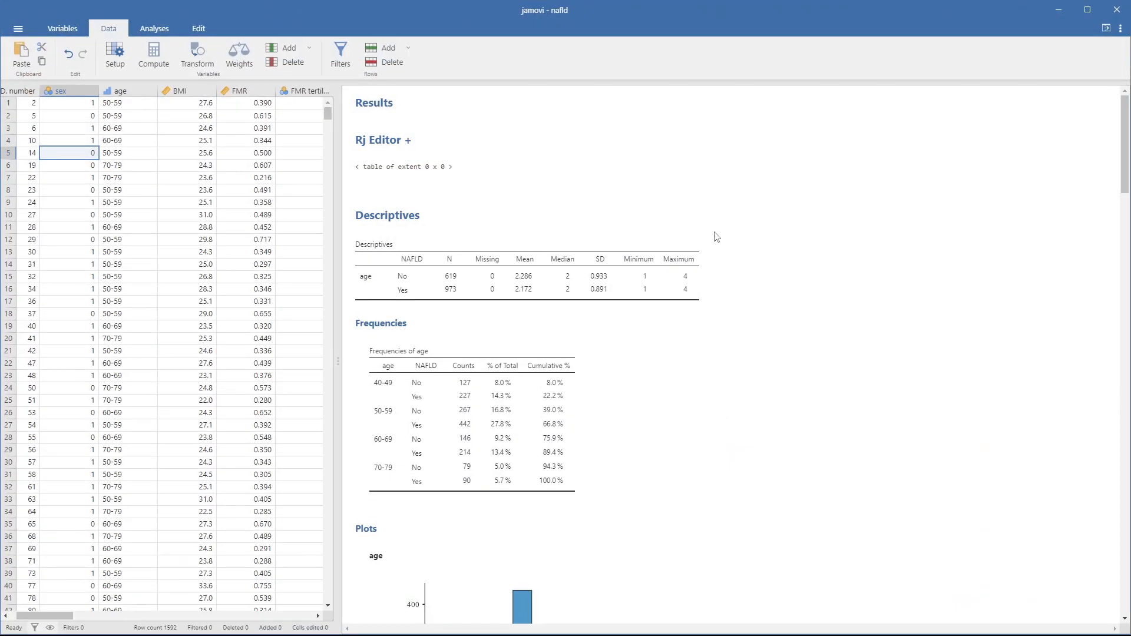
{"action": "left_click_drag", "start_coordinate": [337, 207], "coordinate": [488, 212]}
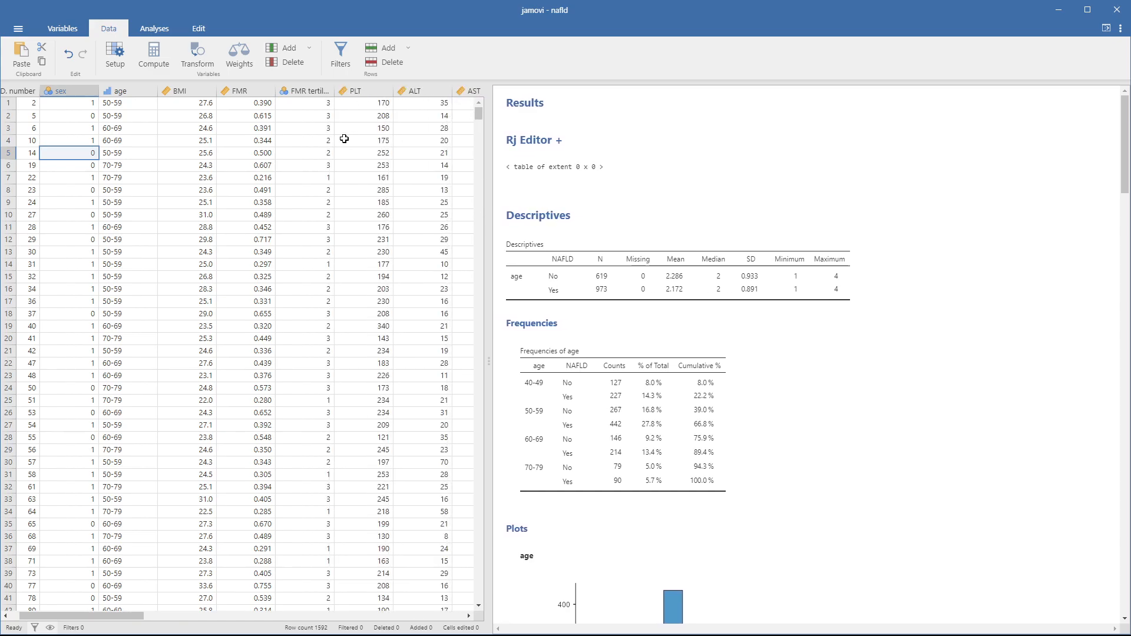
{"action": "left_click", "coordinate": [17, 31]}
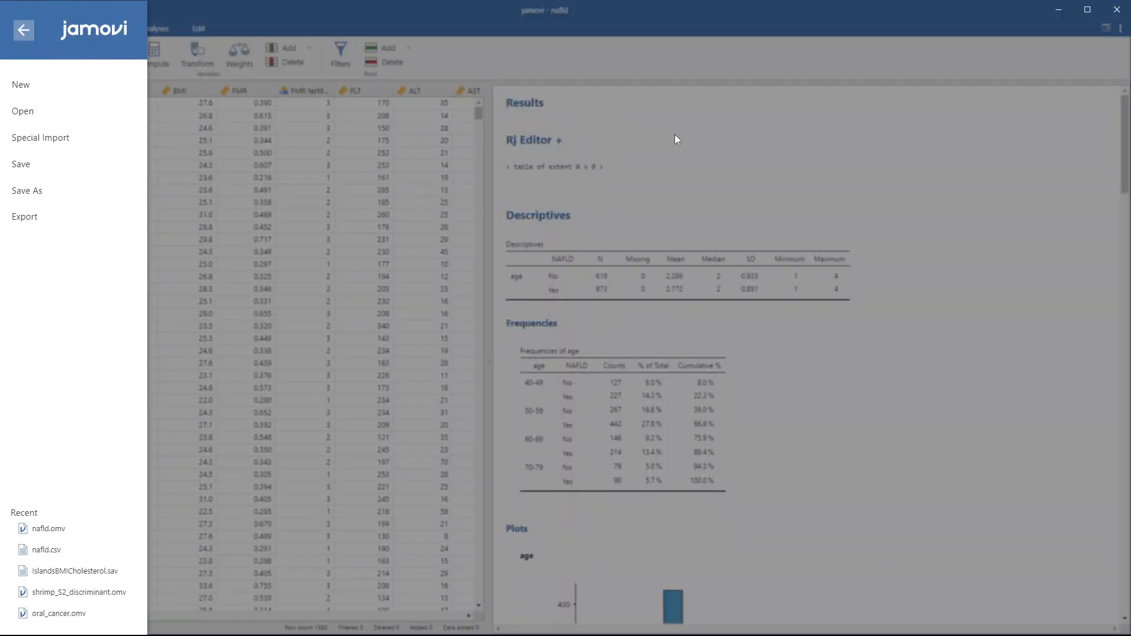
{"action": "left_click", "coordinate": [722, 135]}
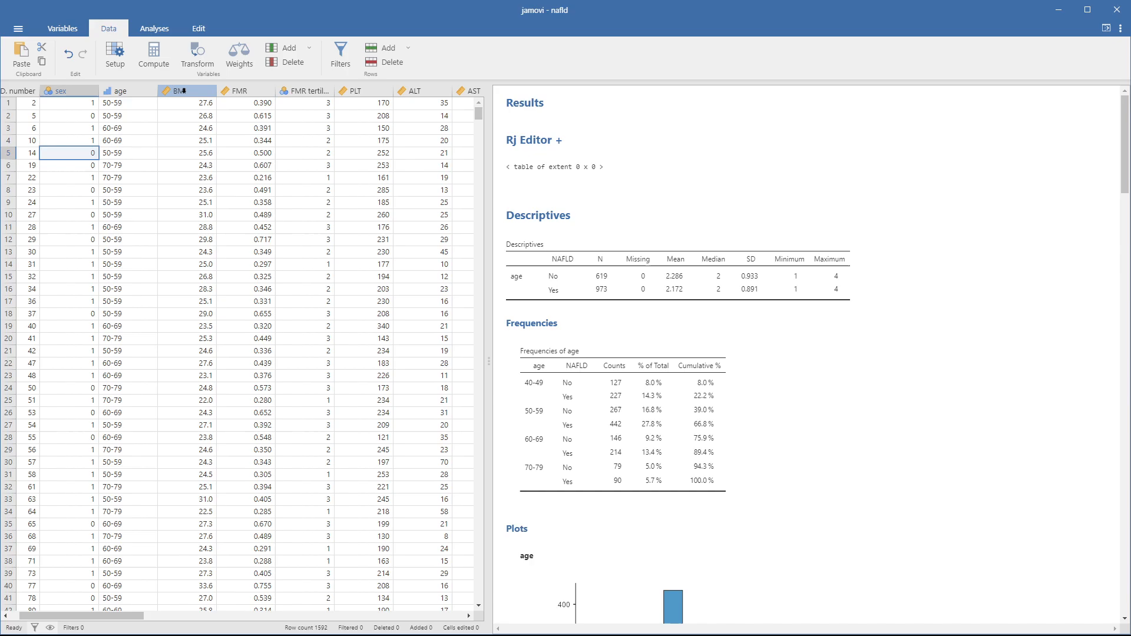
Examine the variable list with its descriptions and the existing tables and plots in the results
{"action": "left_click", "coordinate": [62, 28]}
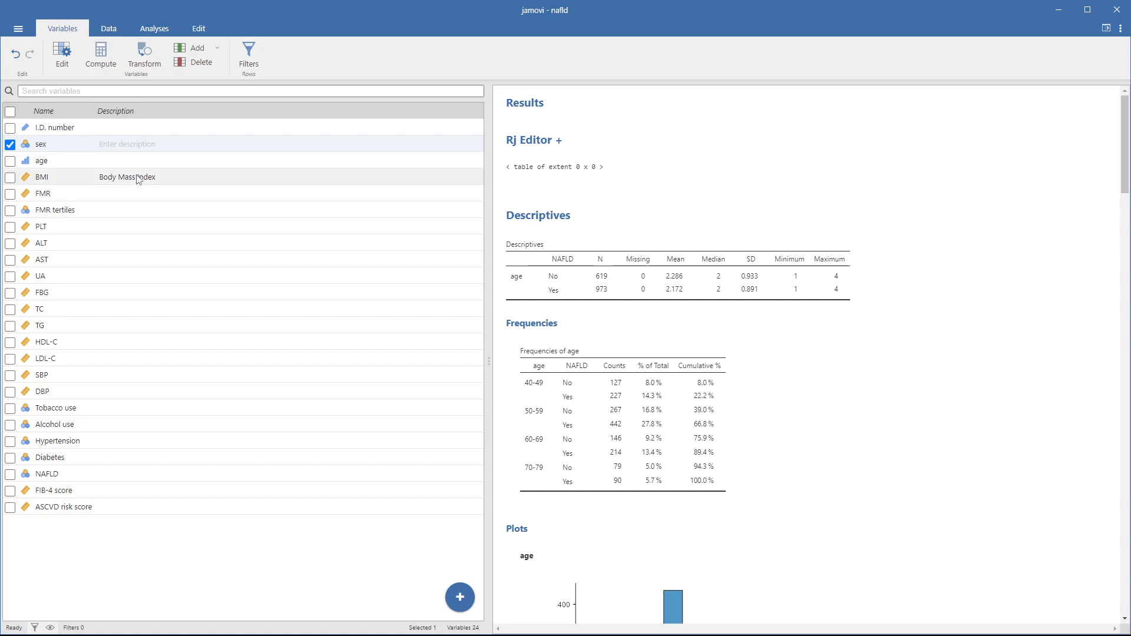
{"action": "scroll", "coordinate": [610, 298], "scroll_direction": "down", "scroll_amount": 5}
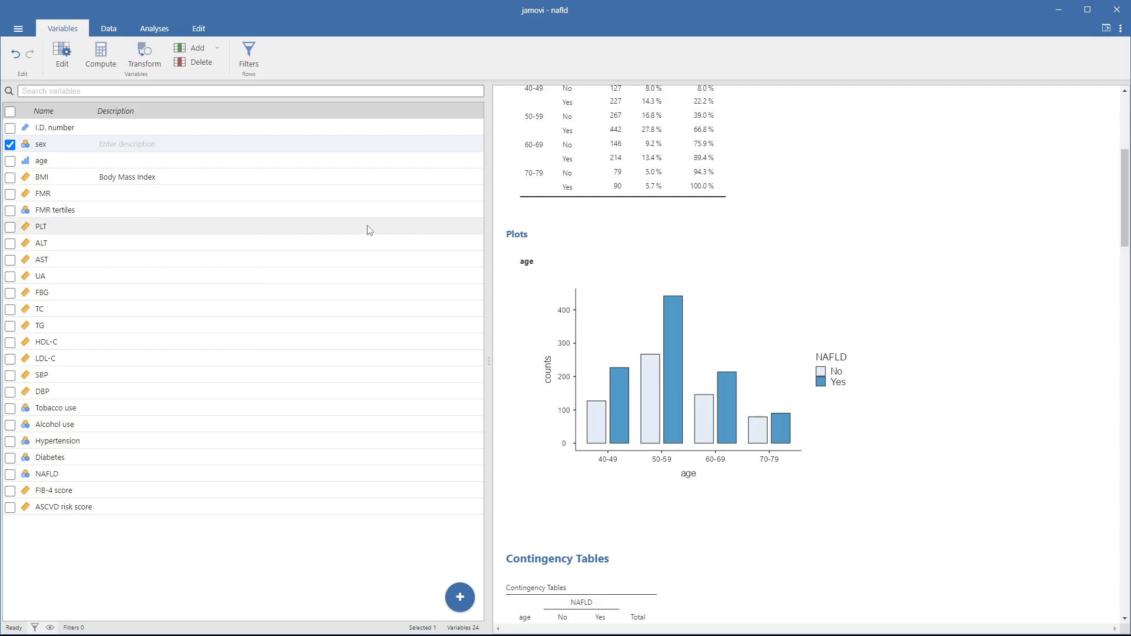
{"action": "scroll", "coordinate": [730, 329], "scroll_direction": "down", "scroll_amount": 5}
{"action": "scroll", "coordinate": [731, 331], "scroll_direction": "down", "scroll_amount": 5}
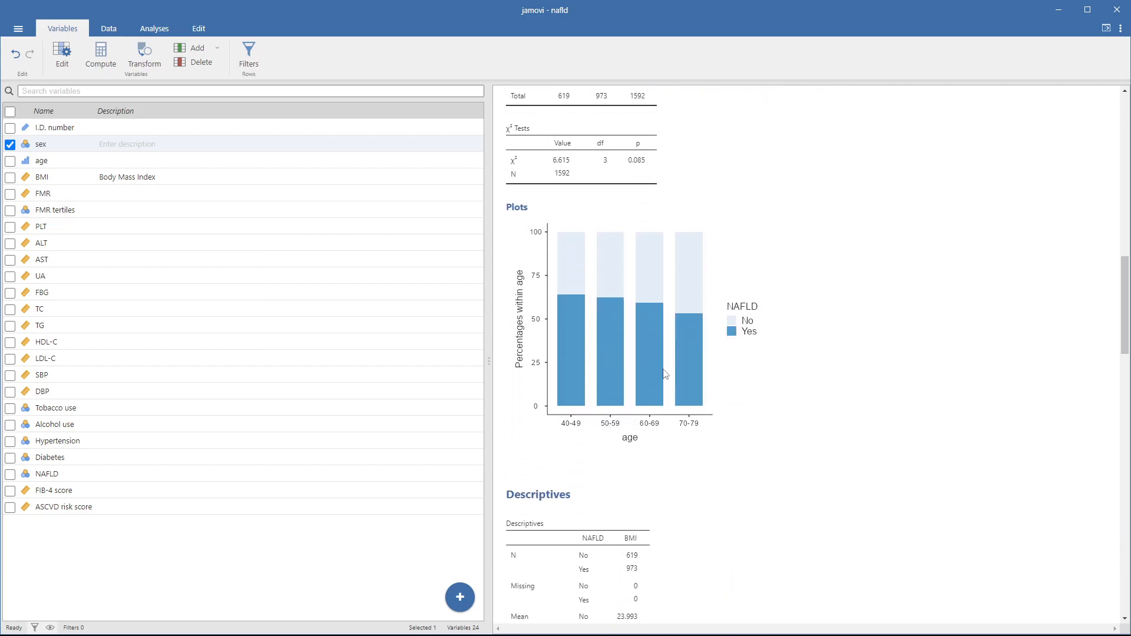
{"action": "scroll", "coordinate": [654, 376], "scroll_direction": "down", "scroll_amount": 5}
{"action": "scroll", "coordinate": [692, 355], "scroll_direction": "down", "scroll_amount": 7}
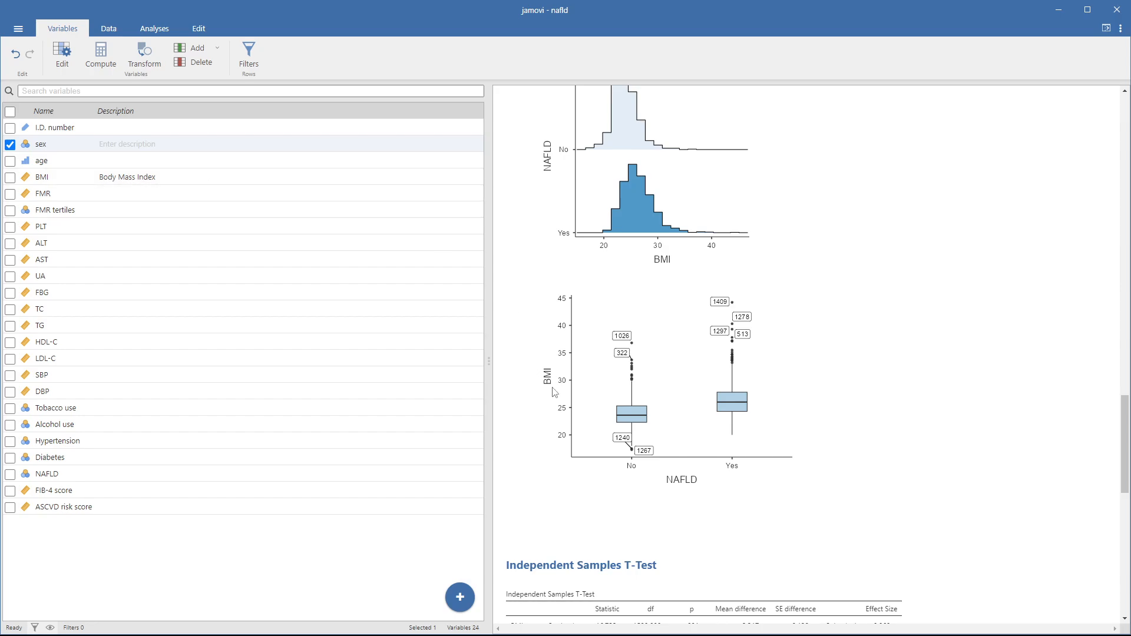
{"action": "scroll", "coordinate": [598, 303], "scroll_direction": "up", "scroll_amount": 15}
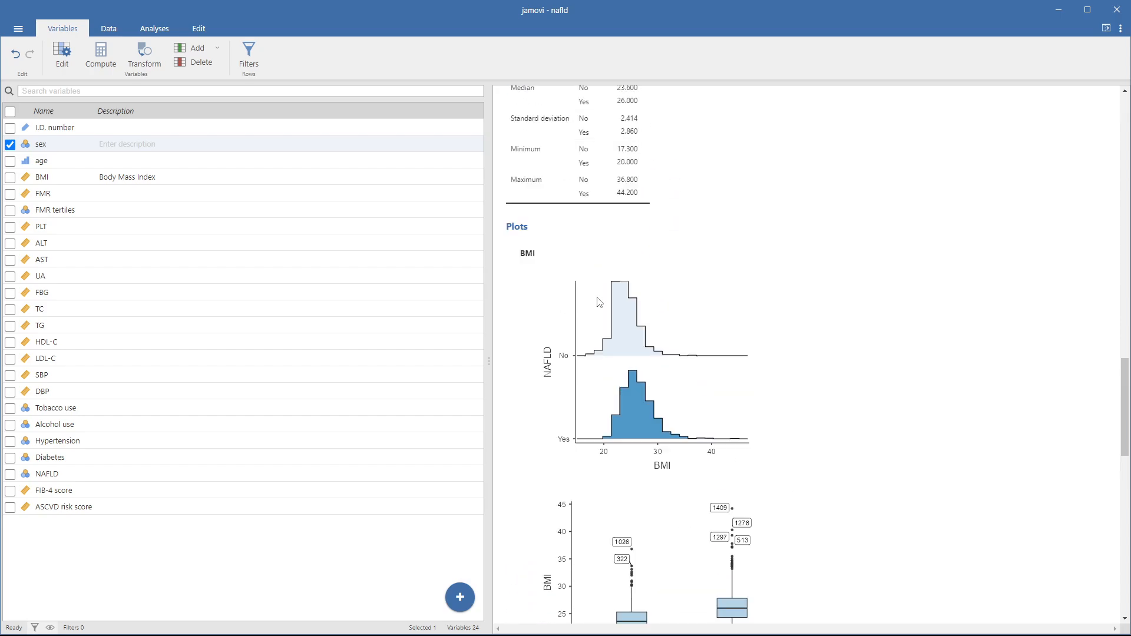
{"action": "scroll", "coordinate": [601, 289], "scroll_direction": "up", "scroll_amount": 6}
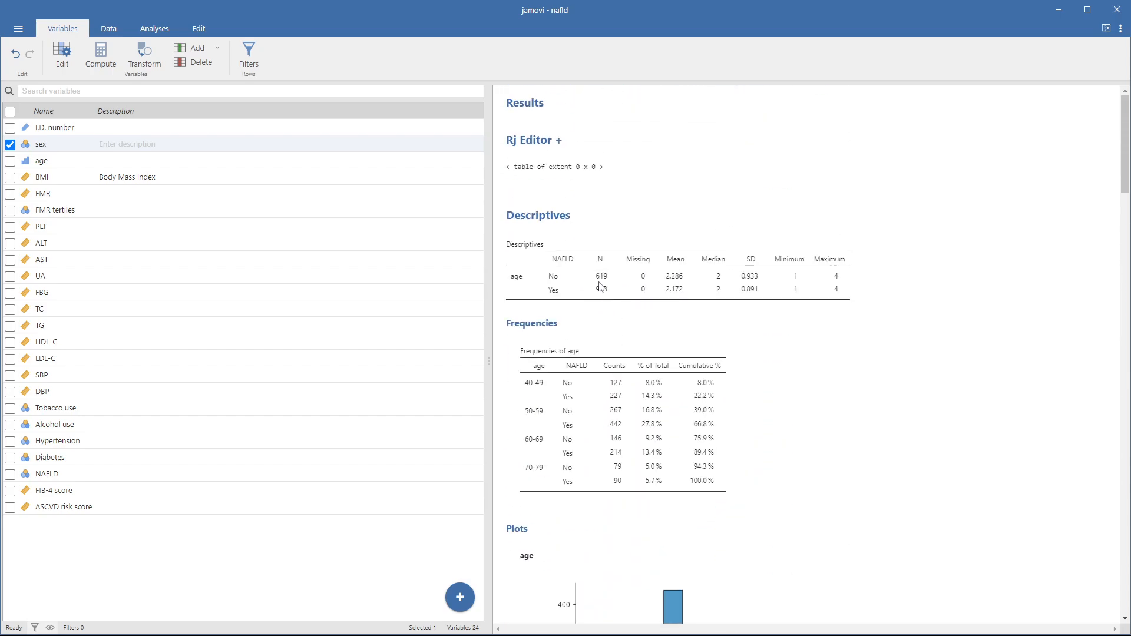
Open the setup of the sex variable in the data spreadsheet and choose Nominal as its measure type
{"action": "left_click", "coordinate": [109, 29]}
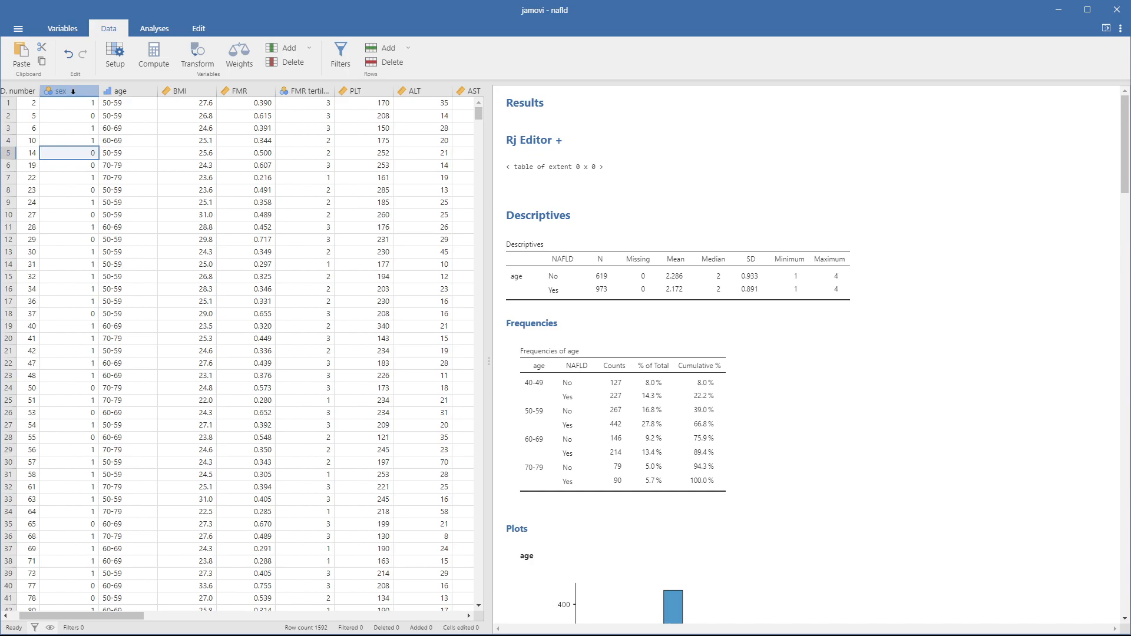
{"action": "double_click", "coordinate": [73, 92]}
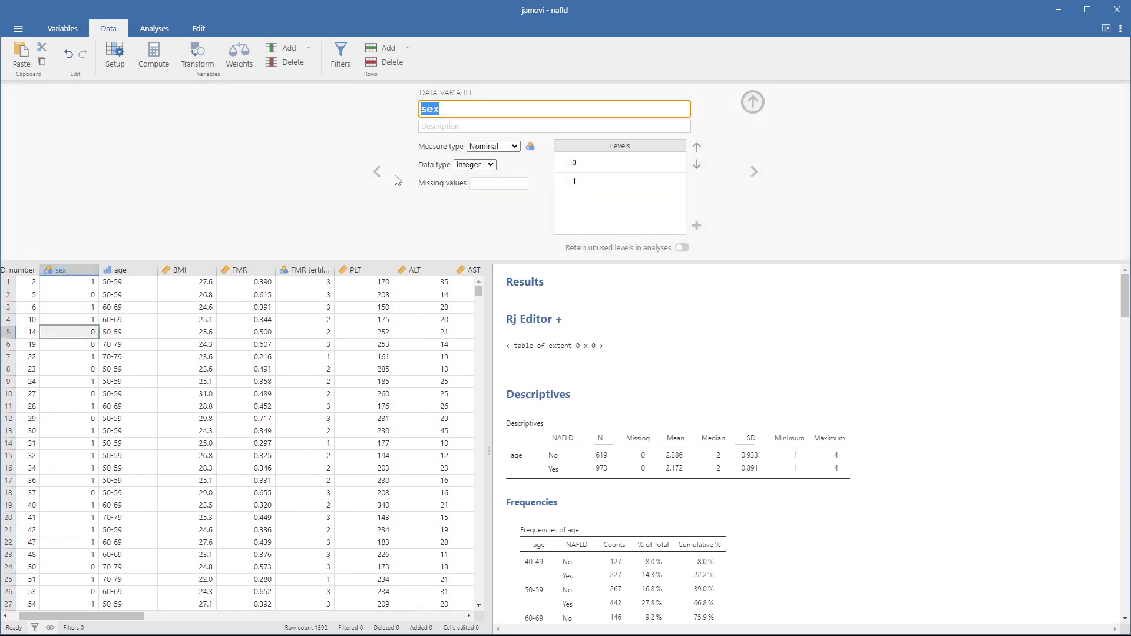
{"action": "left_click", "coordinate": [493, 146]}
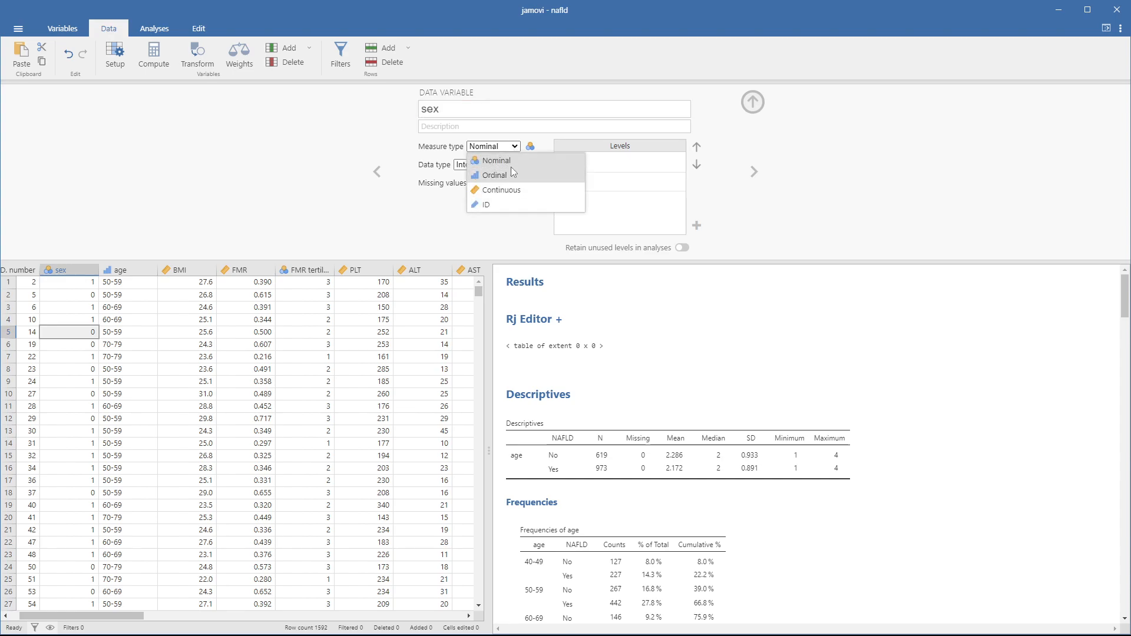
{"action": "left_click", "coordinate": [513, 160]}
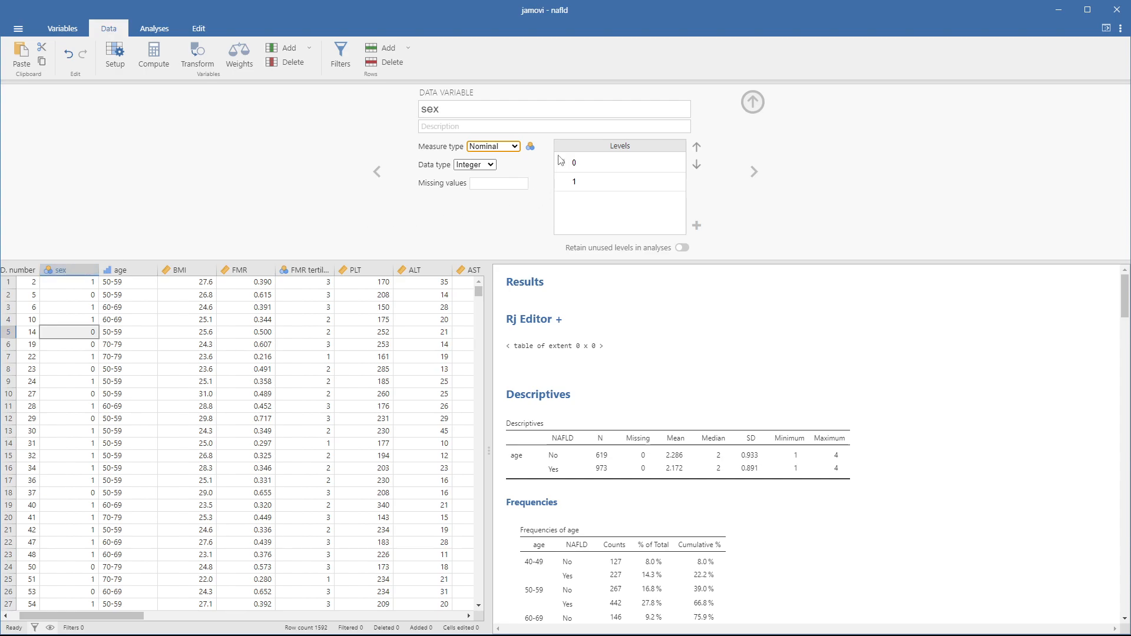
Following the README coding, label the sex variable's level 0 as female and level 1 as male, and close the variable setup
{"action": "left_click", "coordinate": [599, 167]}
{"action": "key", "text": "alt+Tab"}
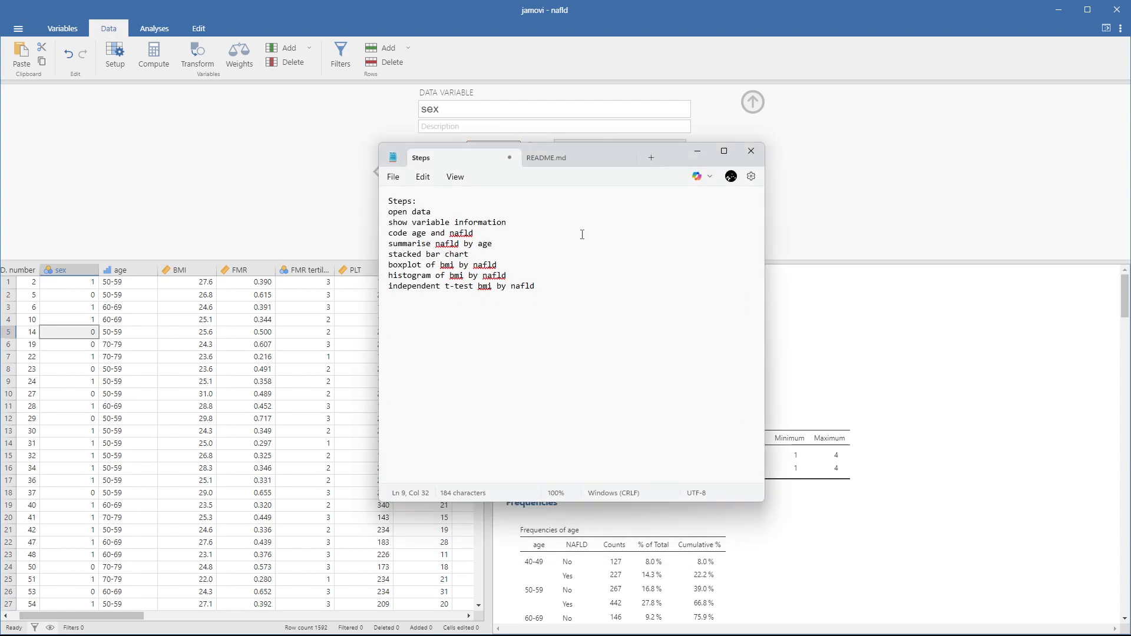
{"action": "left_click", "coordinate": [583, 160]}
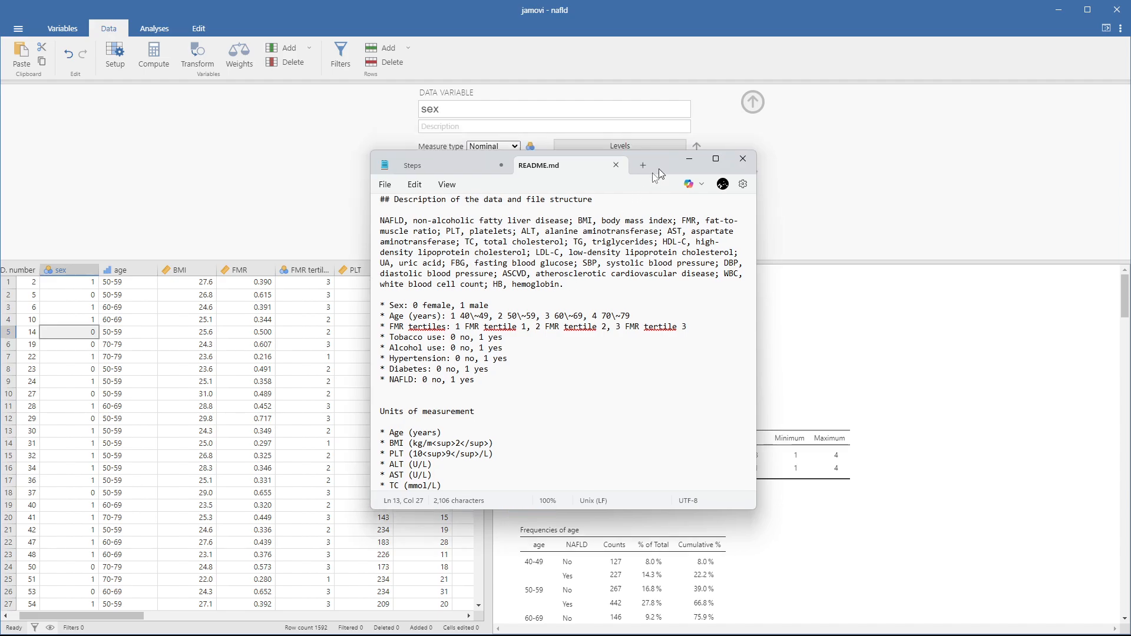
{"action": "key", "text": "alt+Tab"}
{"action": "left_click", "coordinate": [593, 164]}
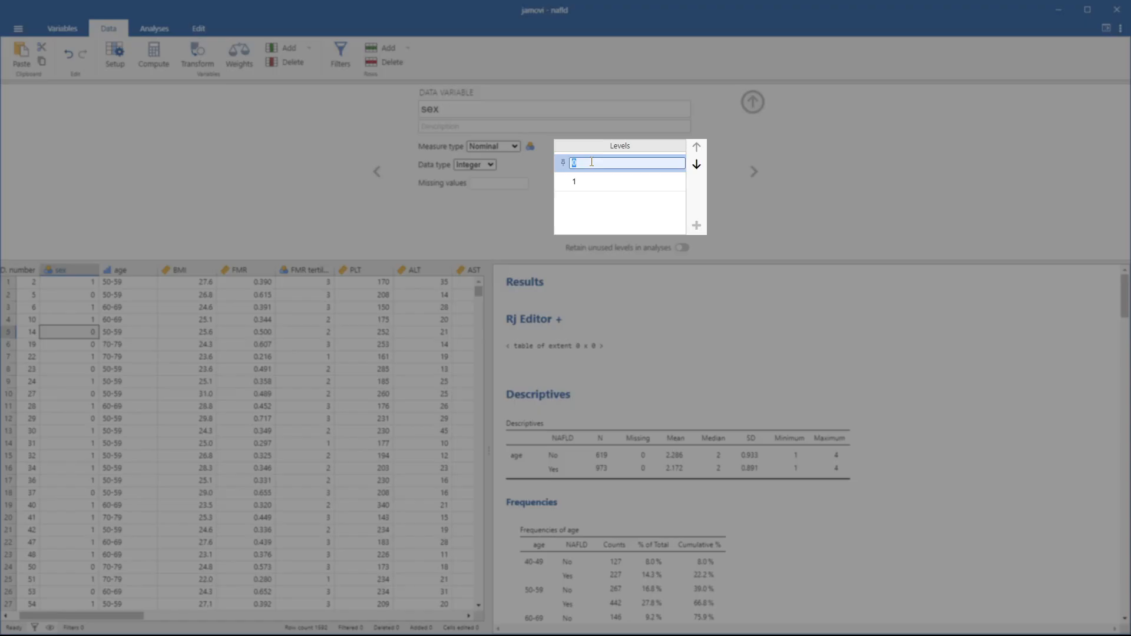
{"action": "type", "text": "female"}
{"action": "left_click", "coordinate": [582, 181]}
{"action": "type", "text": "male"}
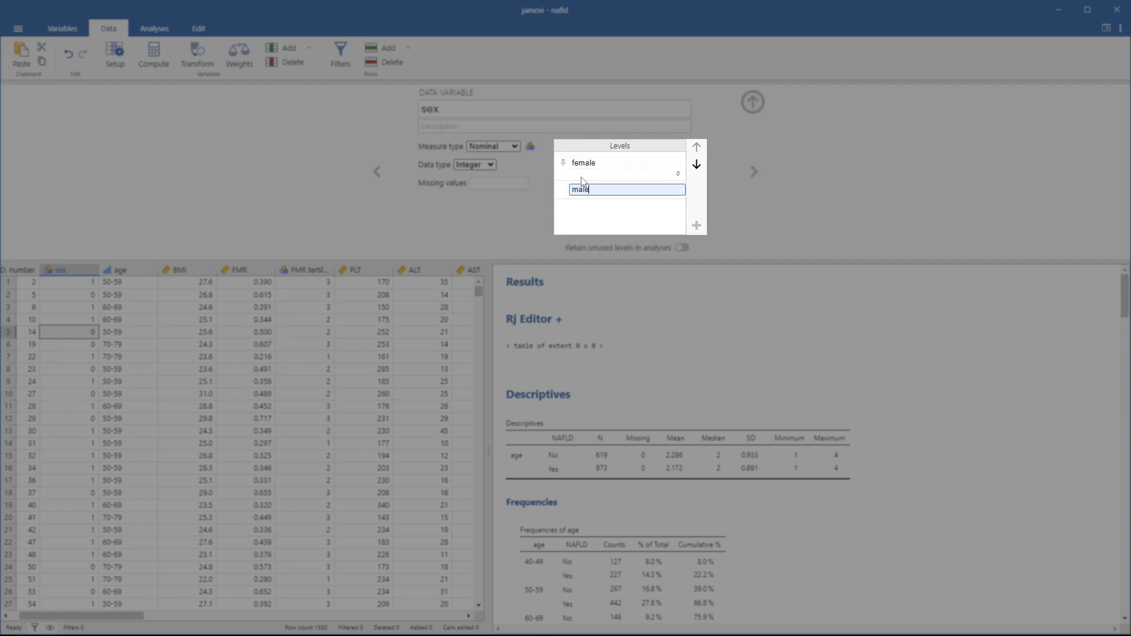
{"action": "key", "text": "Return"}
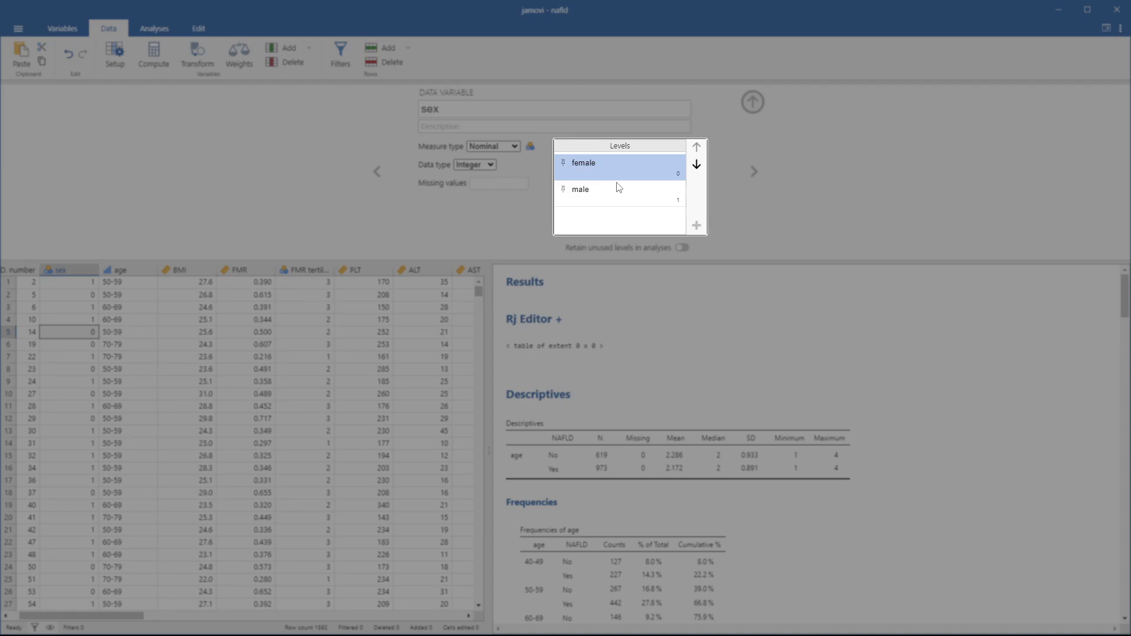
{"action": "left_click", "coordinate": [665, 186]}
{"action": "left_click", "coordinate": [644, 162]}
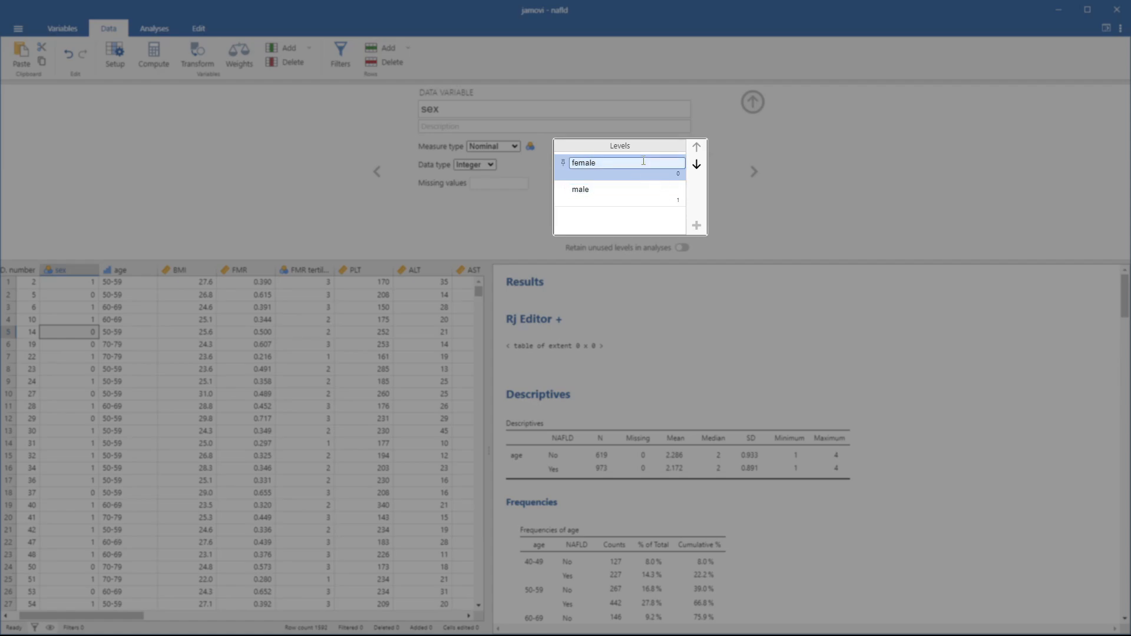
{"action": "left_click", "coordinate": [814, 168]}
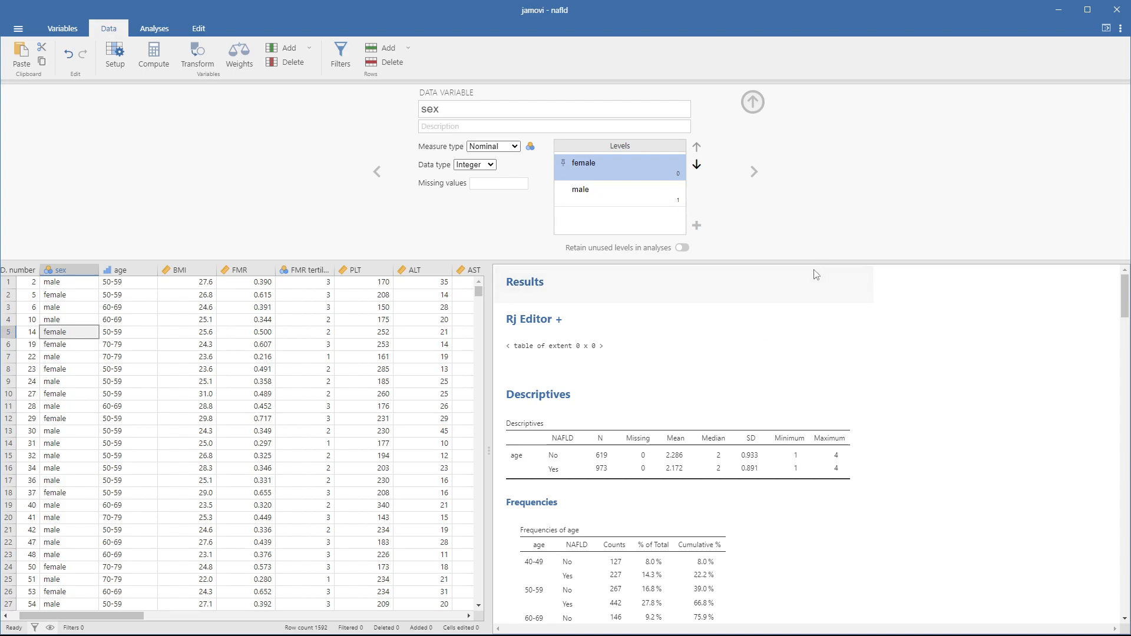
{"action": "left_click", "coordinate": [753, 104]}
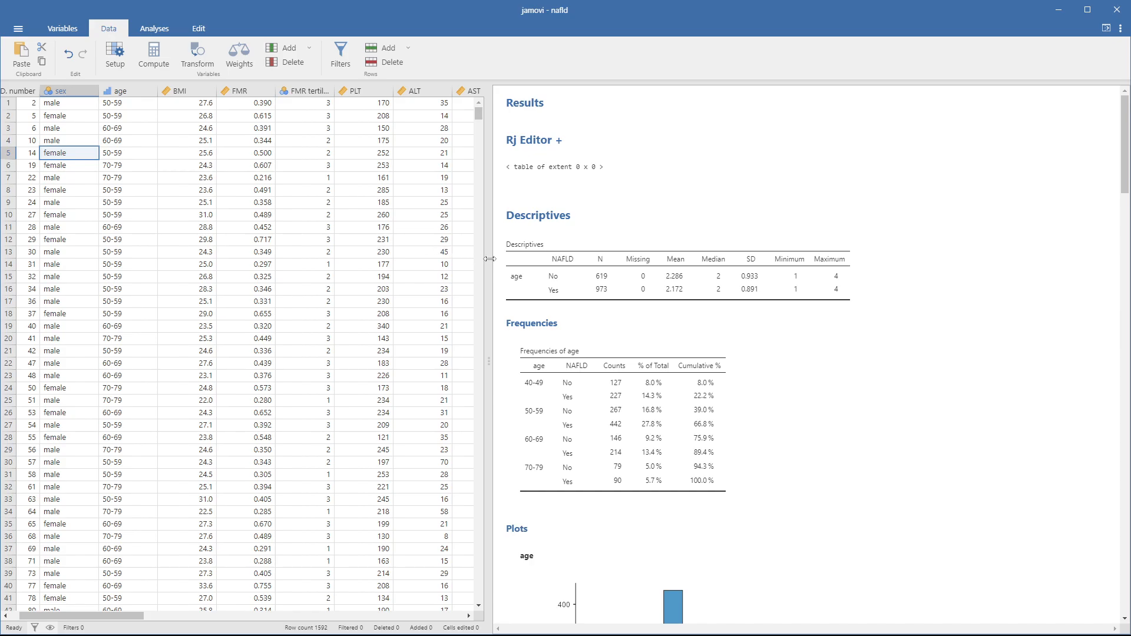
Reopen the Descriptives analysis of age split by NAFLD and replace age with sex as the analysed variable
{"action": "left_click", "coordinate": [781, 352]}
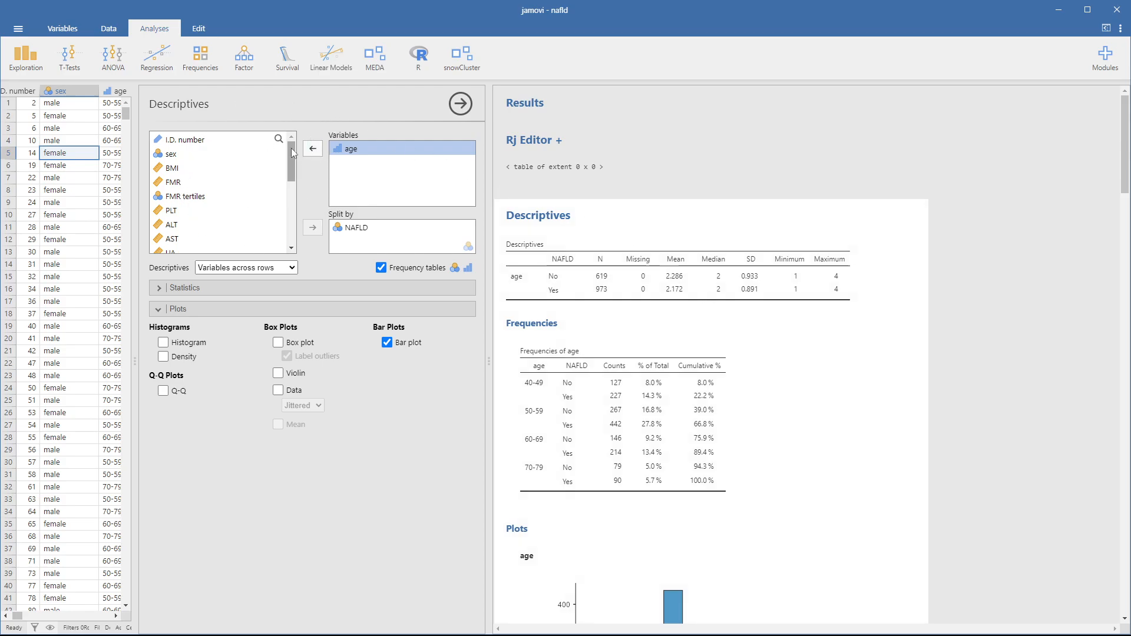
{"action": "left_click", "coordinate": [313, 149]}
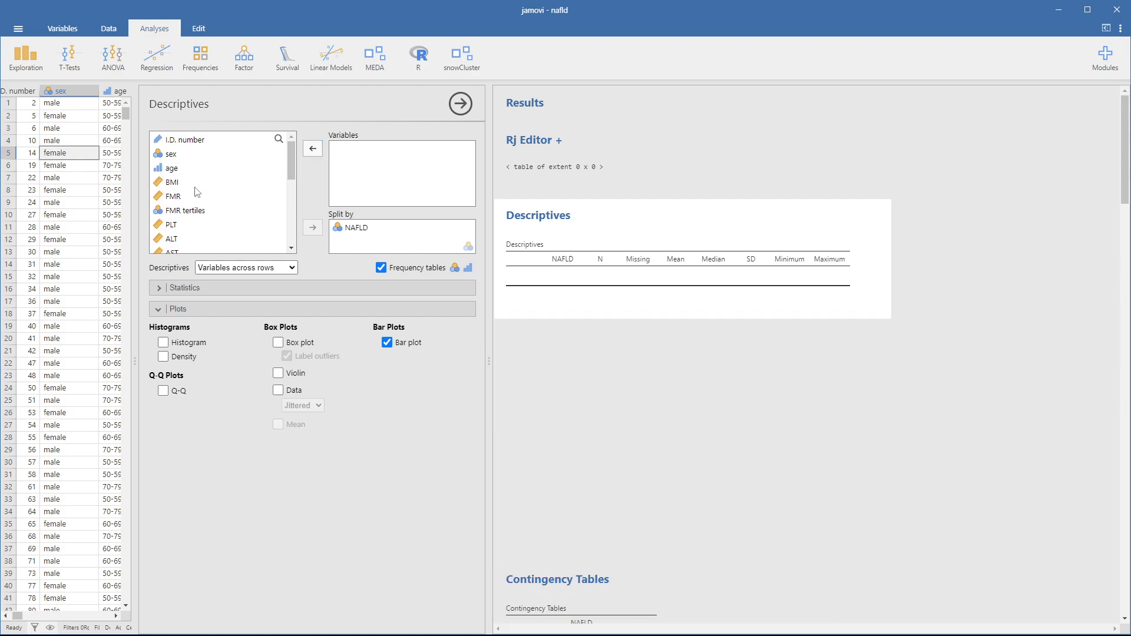
{"action": "left_click", "coordinate": [173, 154]}
{"action": "left_click", "coordinate": [313, 148]}
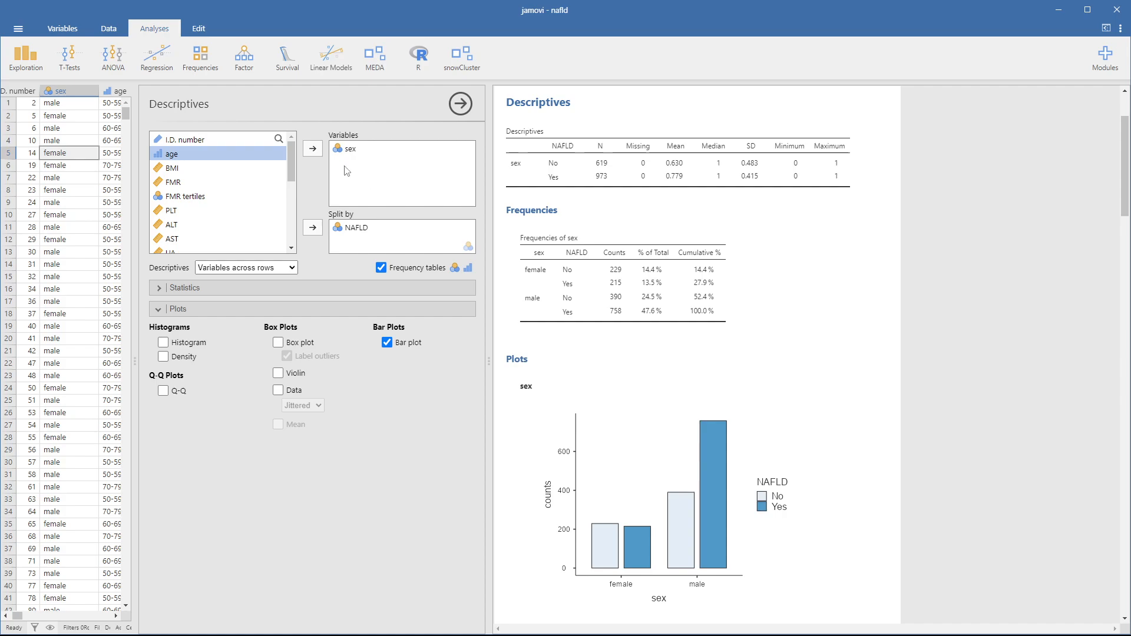
Swap sex back out for age in the Descriptives analysis split by NAFLD
{"action": "left_click", "coordinate": [329, 152]}
{"action": "left_click", "coordinate": [313, 148]}
{"action": "left_click", "coordinate": [248, 167]}
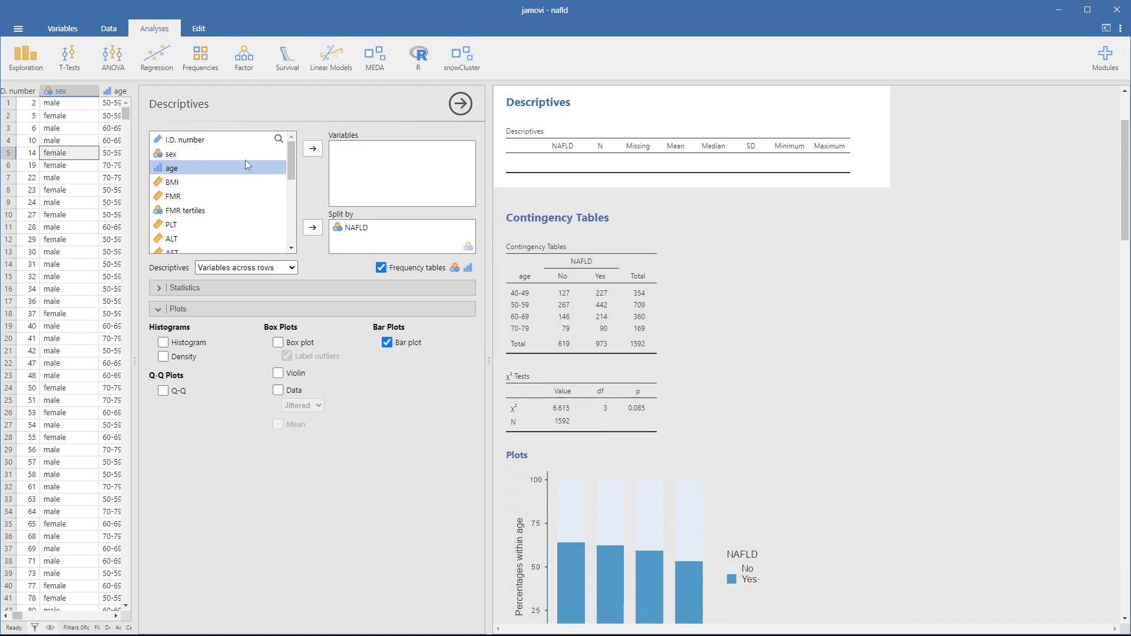
{"action": "left_click", "coordinate": [308, 153]}
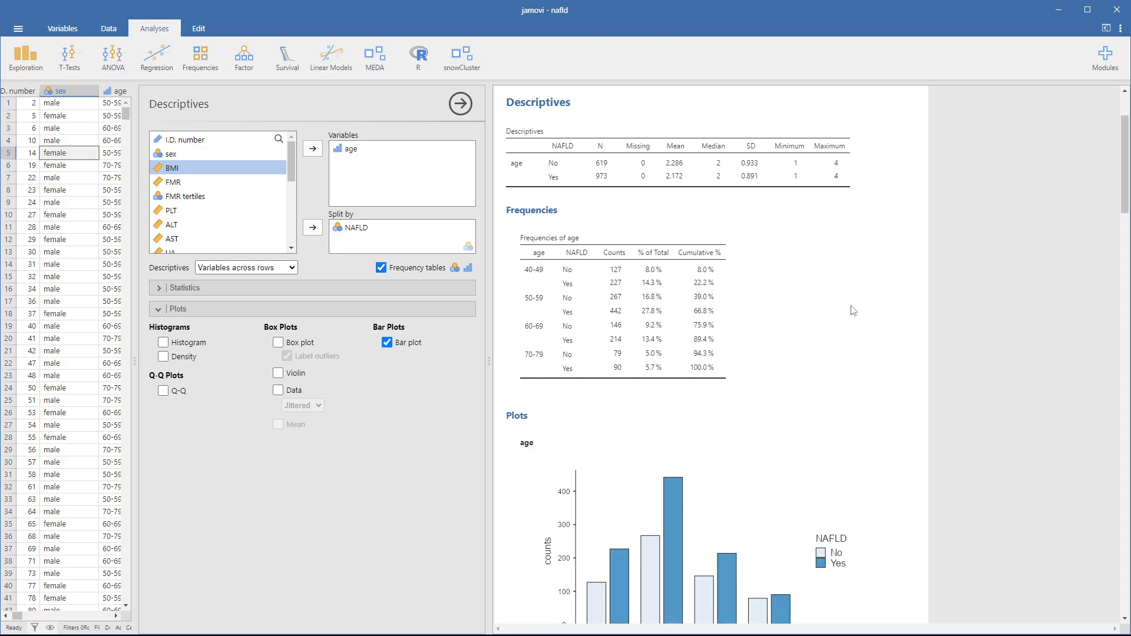
Add a new Descriptives analysis and review the earlier age frequency table and bar plot
{"action": "left_click", "coordinate": [26, 56]}
{"action": "left_click", "coordinate": [32, 87]}
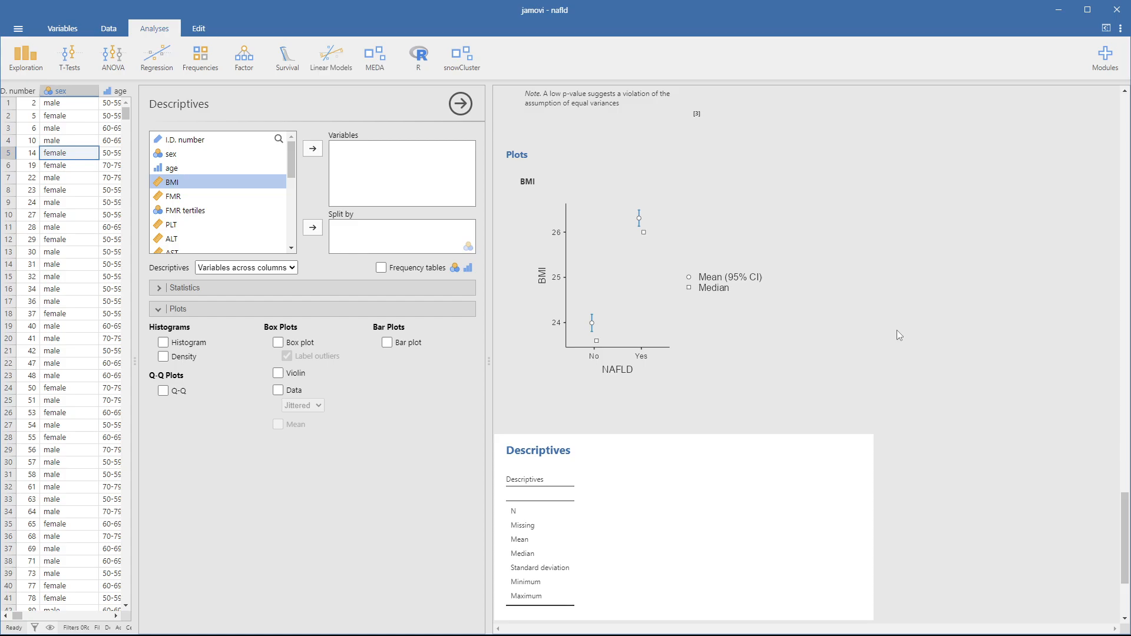
{"action": "scroll", "coordinate": [1021, 313], "scroll_direction": "up", "scroll_amount": 15}
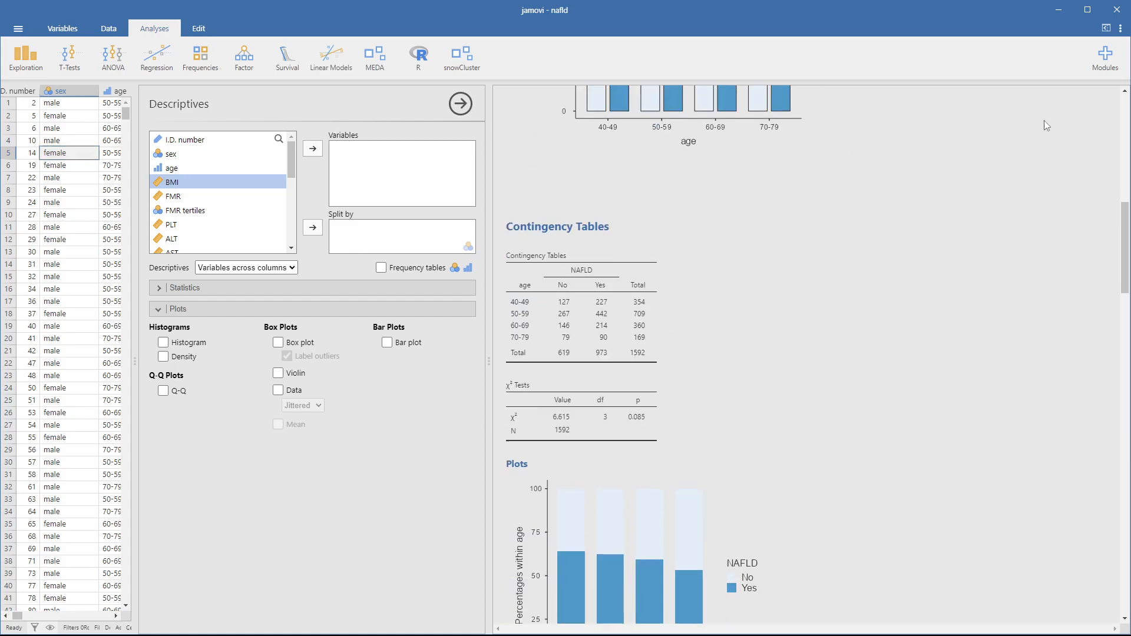
{"action": "scroll", "coordinate": [665, 317], "scroll_direction": "up", "scroll_amount": 10}
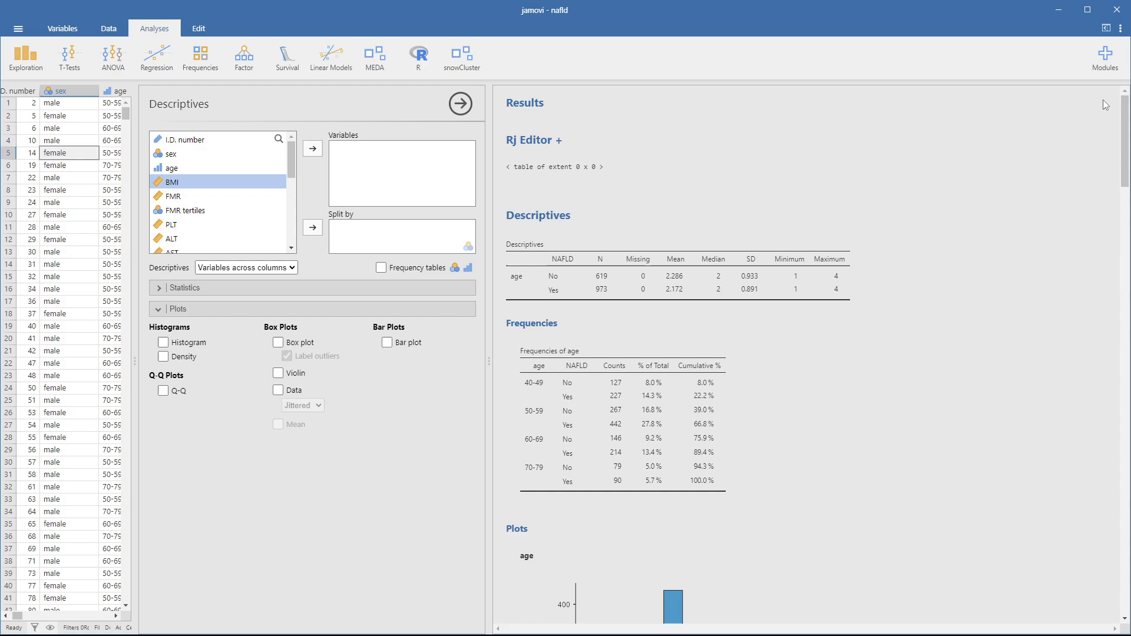
{"action": "scroll", "coordinate": [664, 322], "scroll_direction": "down", "scroll_amount": 5}
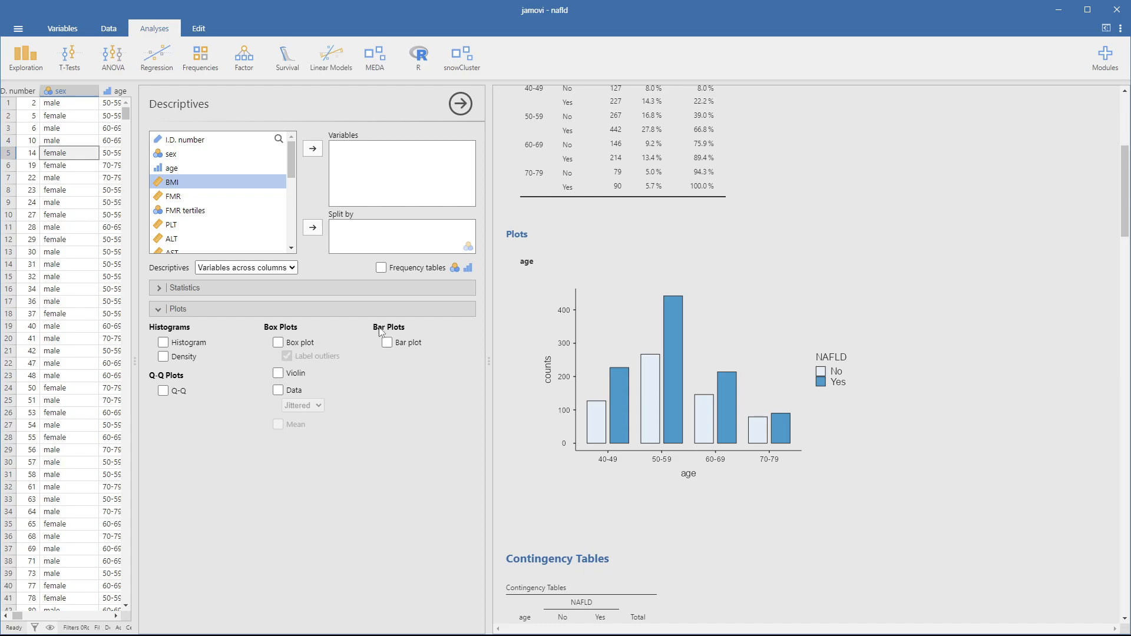
Reopen the Descriptives analysis of age split by NAFLD and set the plot color palette to Greens
{"action": "left_click", "coordinate": [729, 335]}
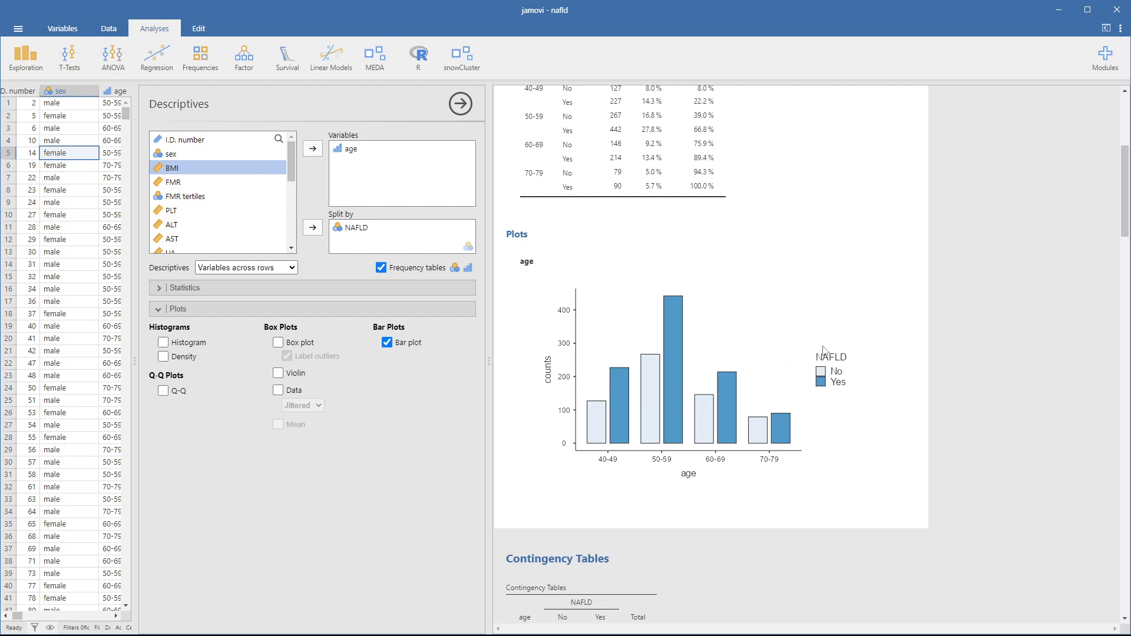
{"action": "left_click", "coordinate": [1121, 28]}
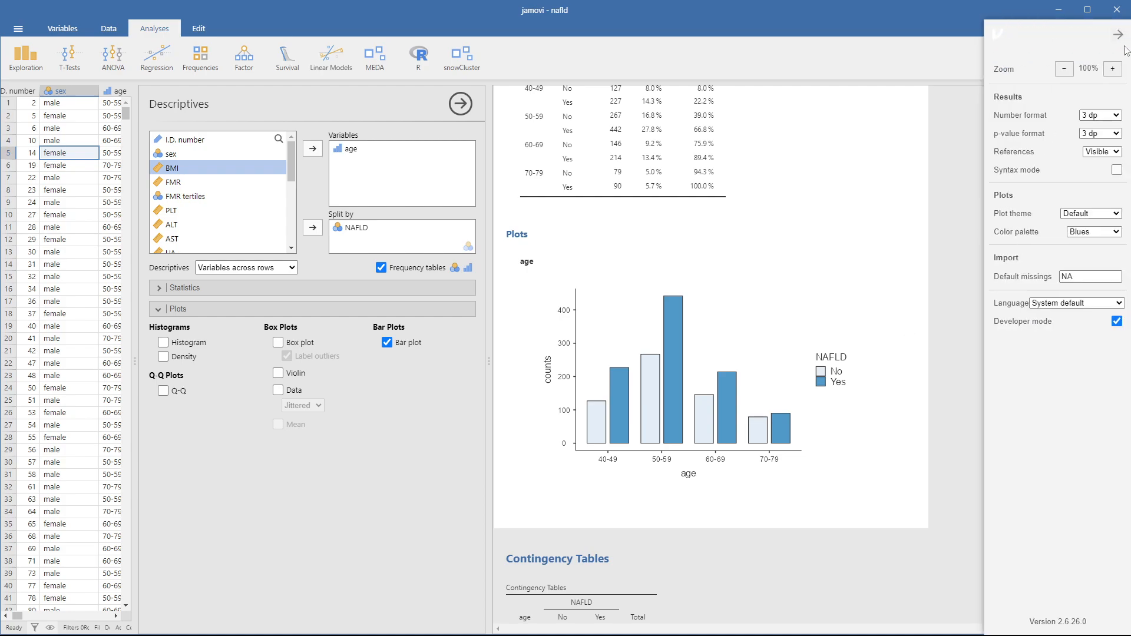
{"action": "left_click", "coordinate": [1086, 232]}
{"action": "left_click", "coordinate": [1088, 341]}
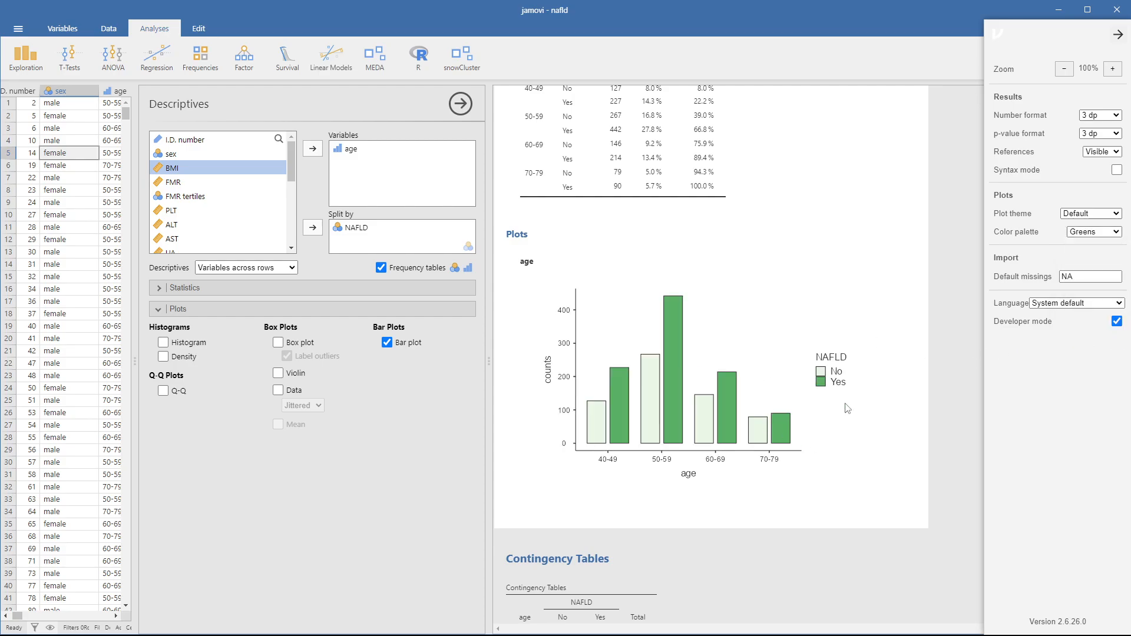
{"action": "left_click", "coordinate": [1118, 35]}
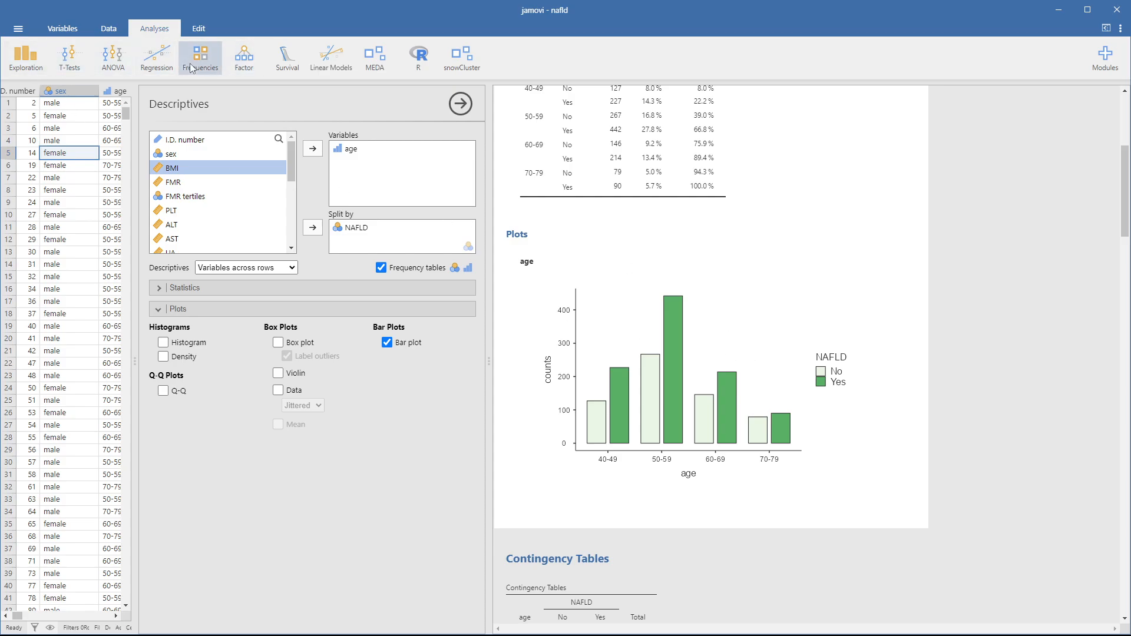
Reopen the Contingency Tables analysis of age by NAFLD and review its chi-square test, stacked bar plot and available statistics options
{"action": "scroll", "coordinate": [818, 409], "scroll_direction": "down", "scroll_amount": 5}
{"action": "left_click", "coordinate": [827, 469]}
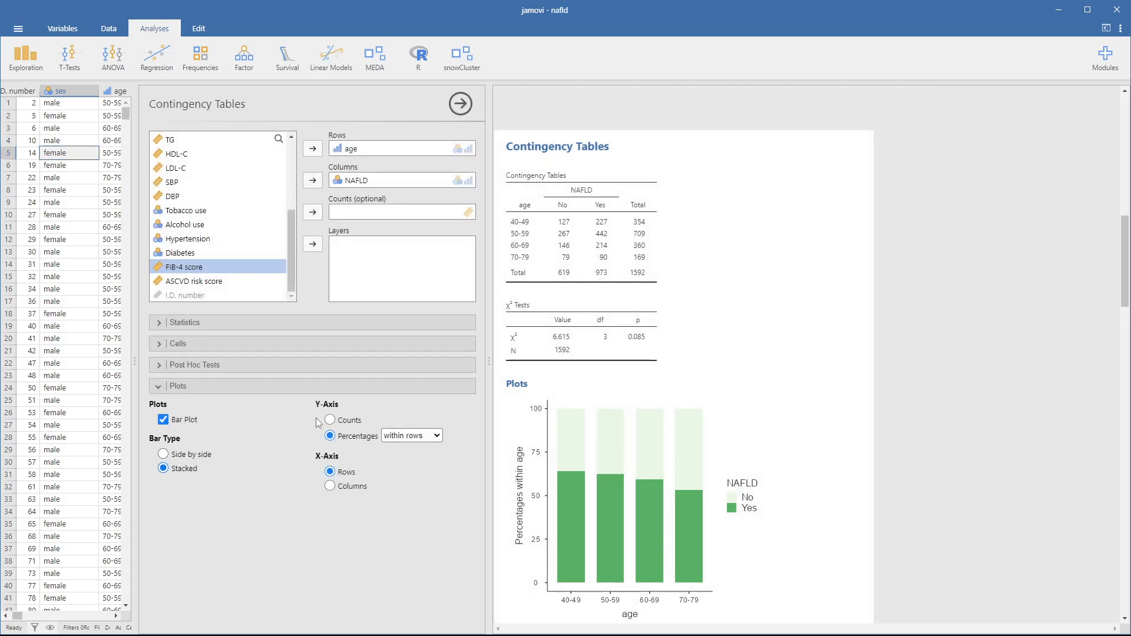
{"action": "scroll", "coordinate": [730, 462], "scroll_direction": "down", "scroll_amount": 1}
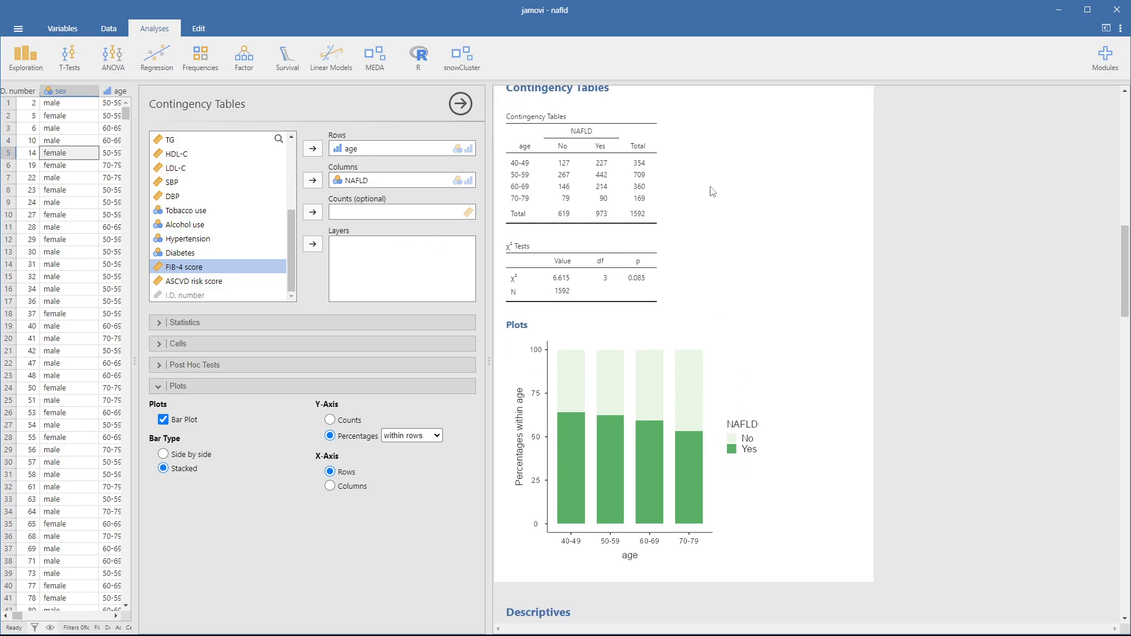
{"action": "scroll", "coordinate": [678, 199], "scroll_direction": "up", "scroll_amount": 1}
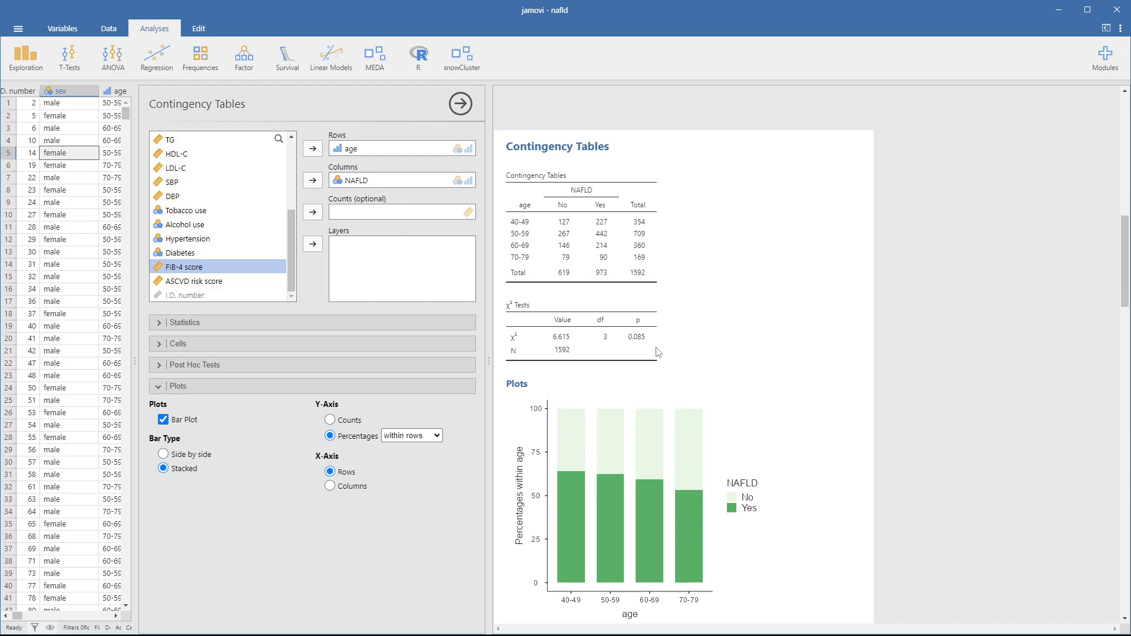
{"action": "left_click", "coordinate": [157, 330]}
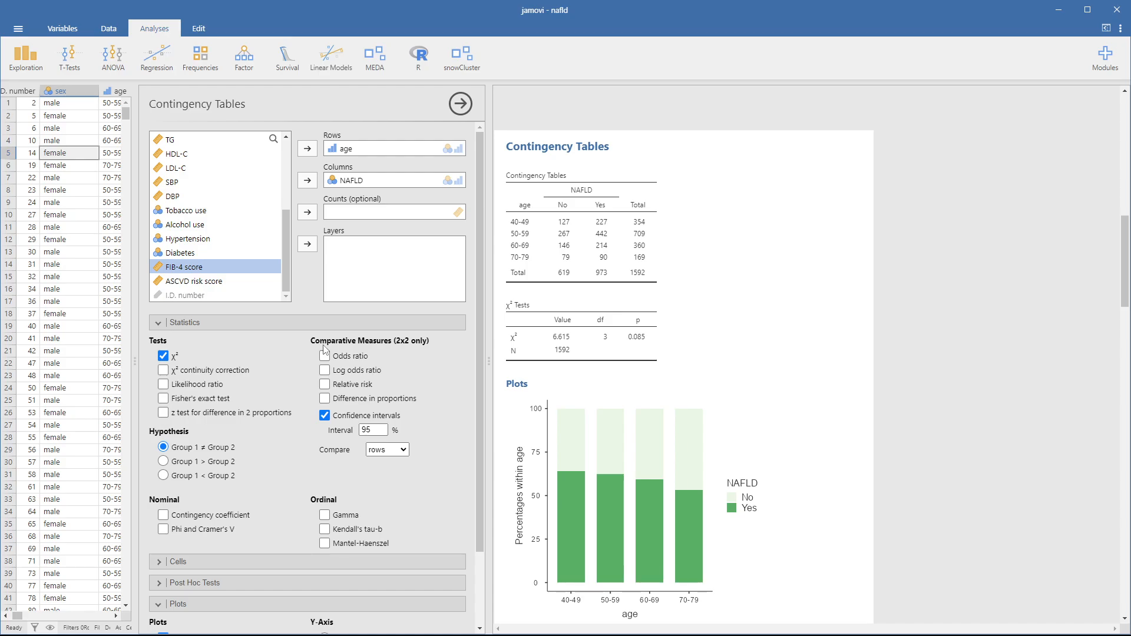
{"action": "left_click", "coordinate": [156, 327]}
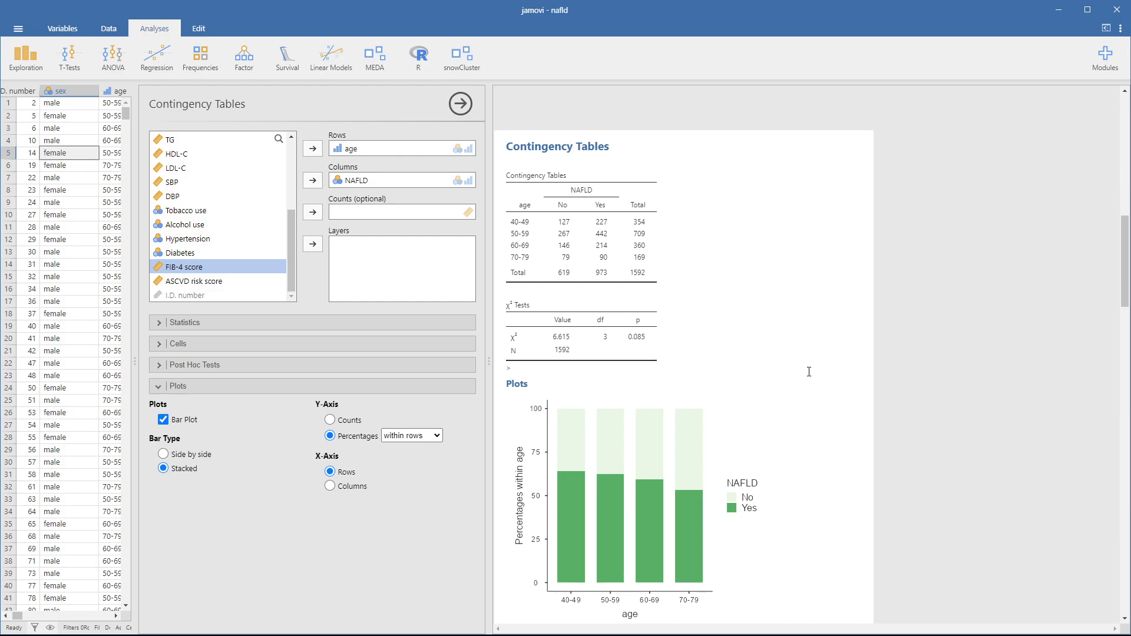
Reopen the Descriptives analysis of BMI split by NAFLD and add PLT and ALT as analysed variables
{"action": "scroll", "coordinate": [831, 355], "scroll_direction": "down", "scroll_amount": 2}
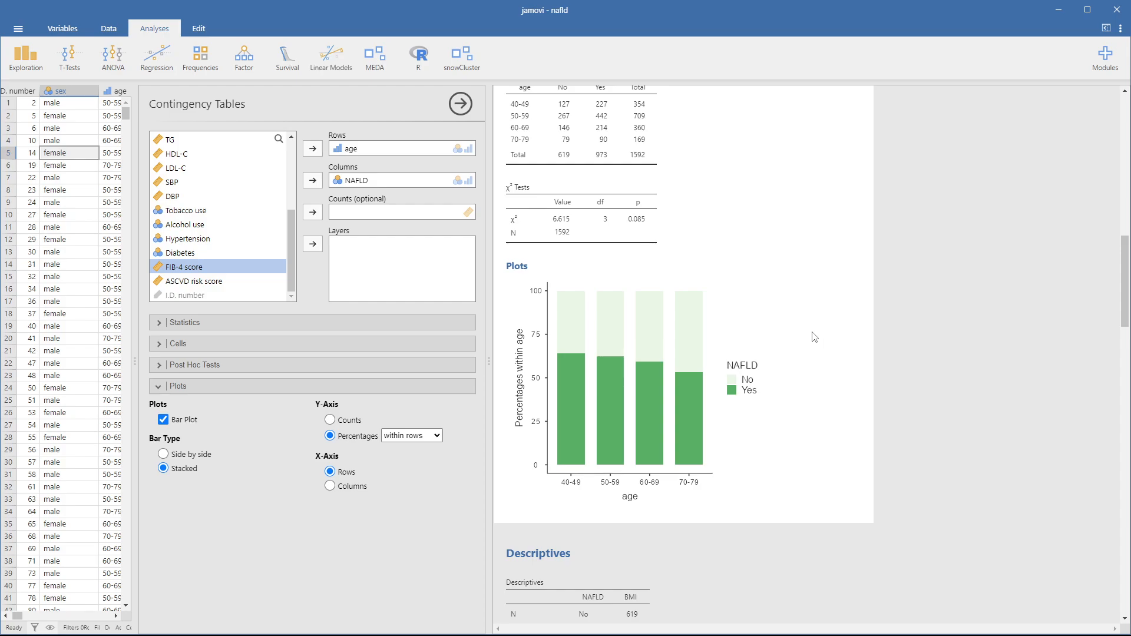
{"action": "scroll", "coordinate": [815, 337], "scroll_direction": "down", "scroll_amount": 10}
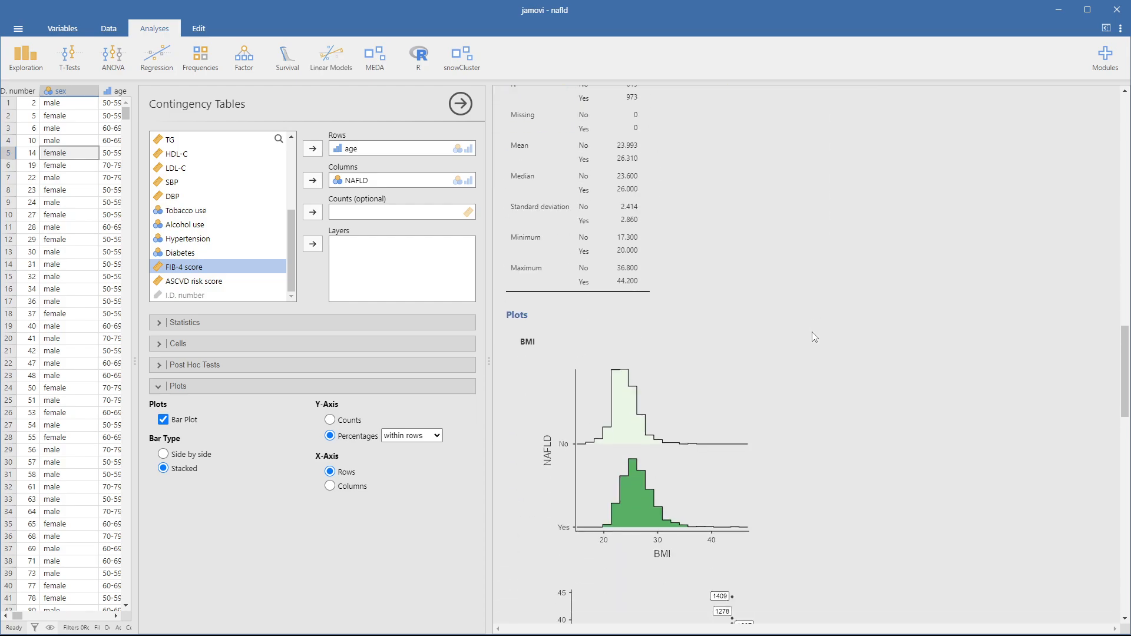
{"action": "scroll", "coordinate": [812, 332], "scroll_direction": "down", "scroll_amount": 3}
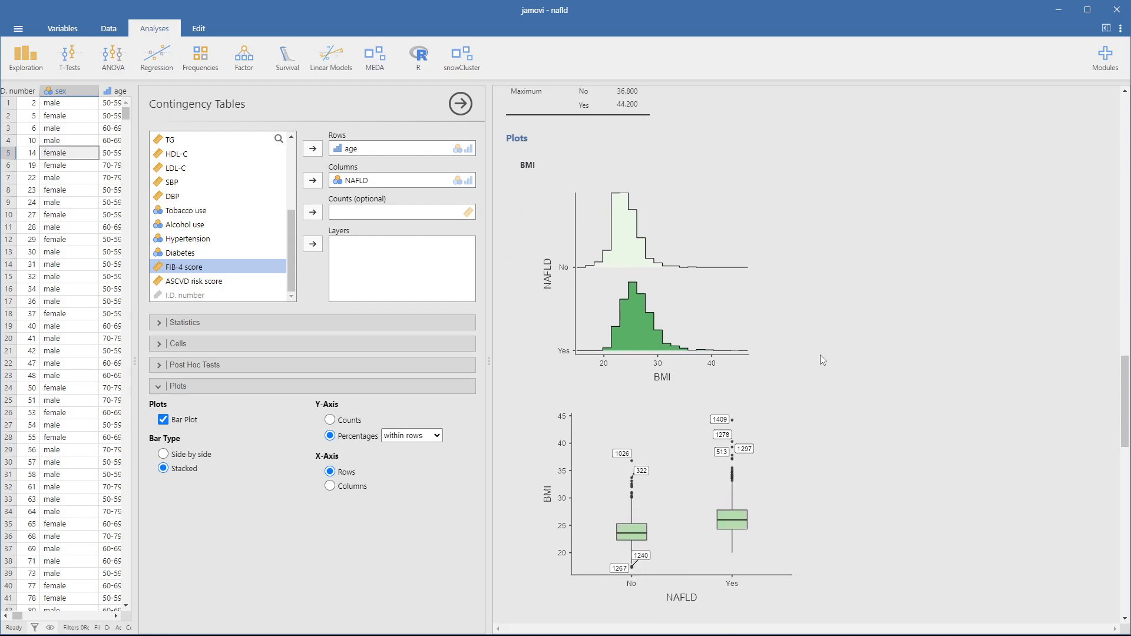
{"action": "left_click", "coordinate": [820, 356]}
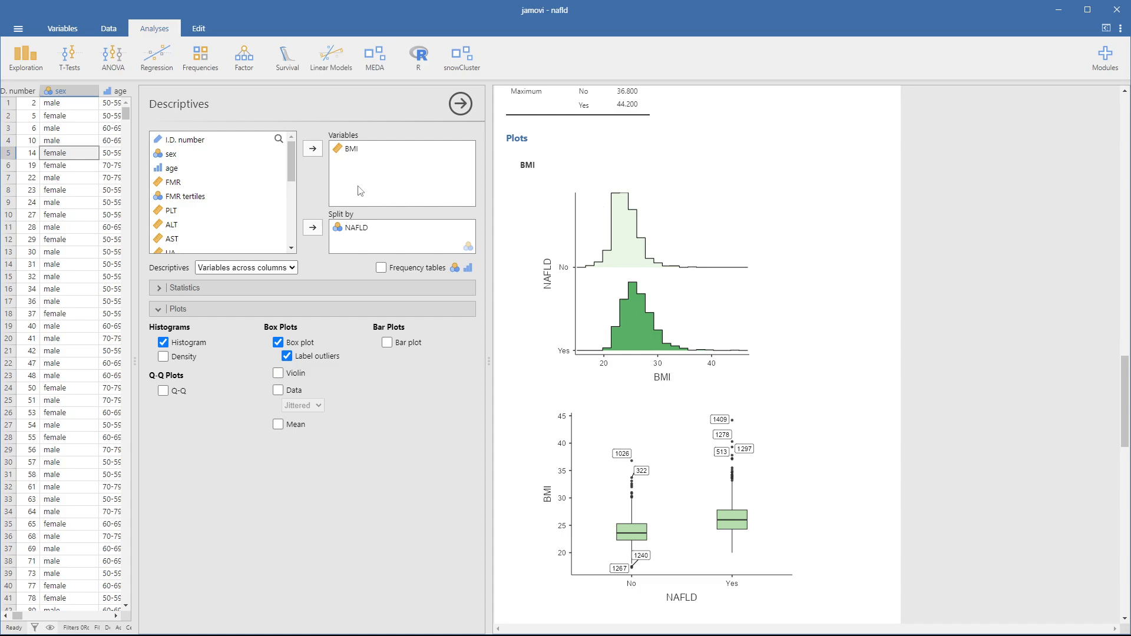
{"action": "left_click", "coordinate": [187, 211]}
{"action": "left_click", "coordinate": [313, 148]}
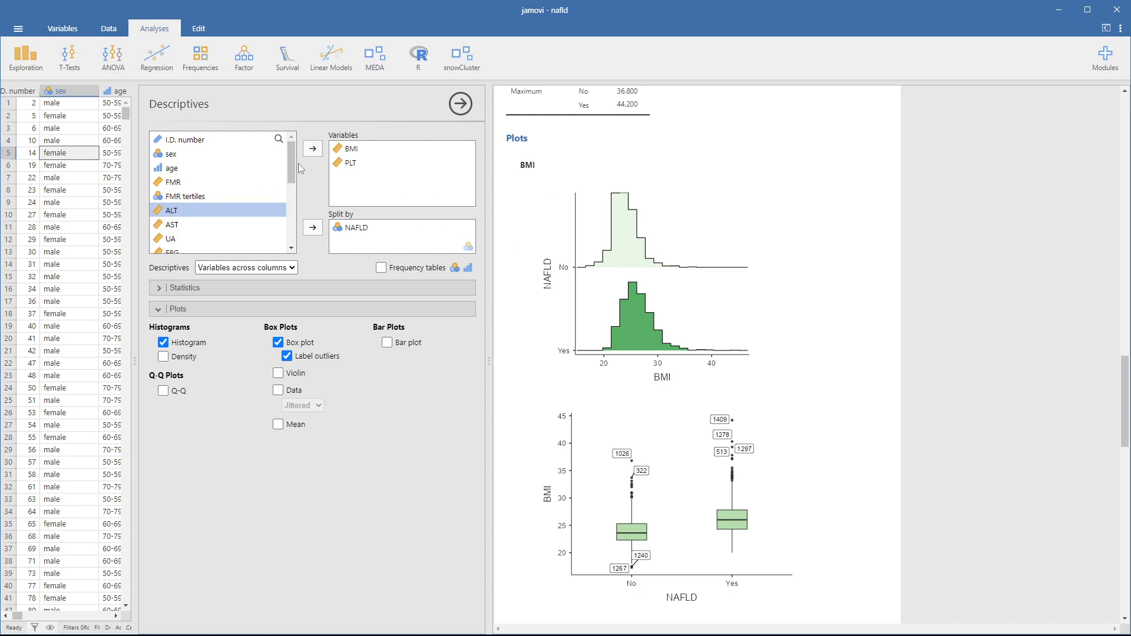
{"action": "left_click", "coordinate": [313, 148]}
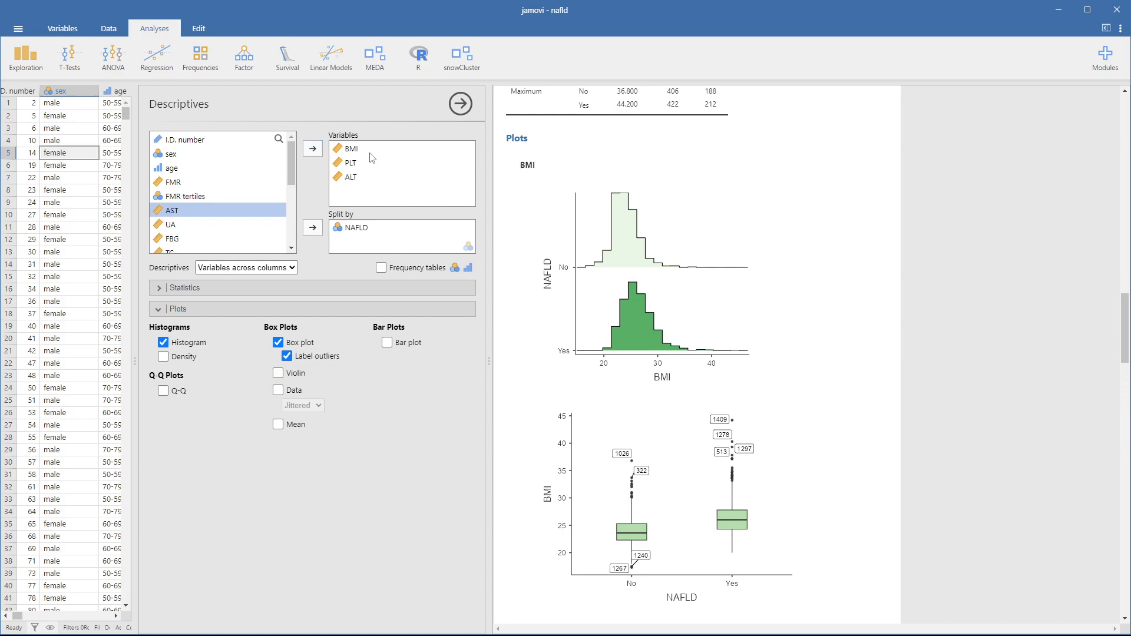
Review the descriptives table and the histograms and box plots of BMI, PLT and ALT split by NAFLD
{"action": "scroll", "coordinate": [680, 180], "scroll_direction": "up", "scroll_amount": 3}
{"action": "scroll", "coordinate": [680, 180], "scroll_direction": "up", "scroll_amount": 3}
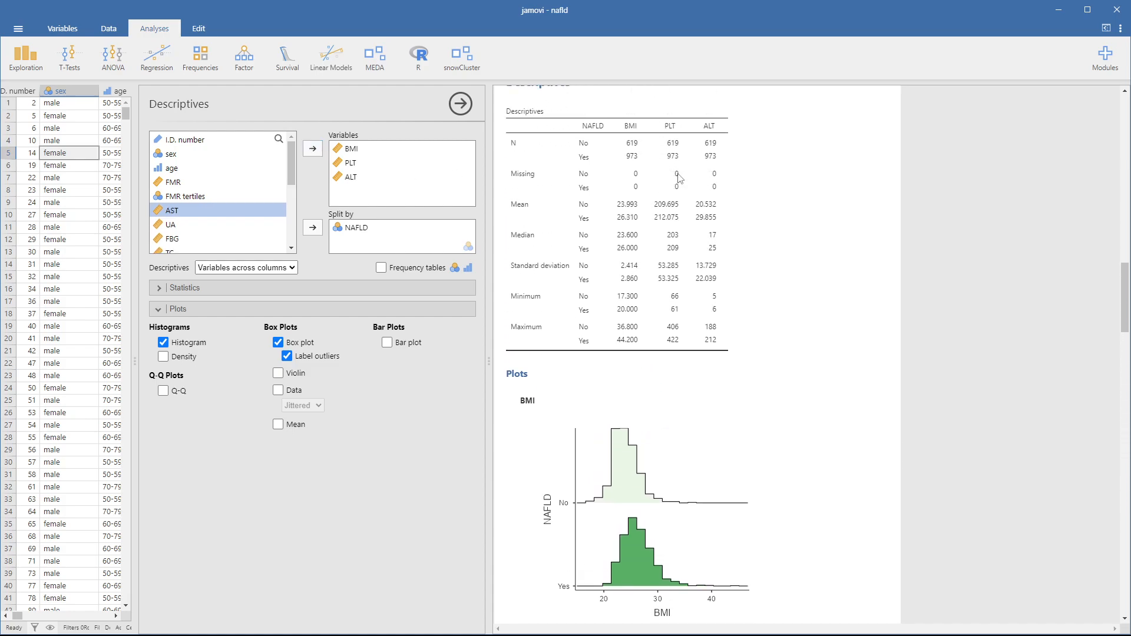
{"action": "scroll", "coordinate": [750, 260], "scroll_direction": "down", "scroll_amount": 20}
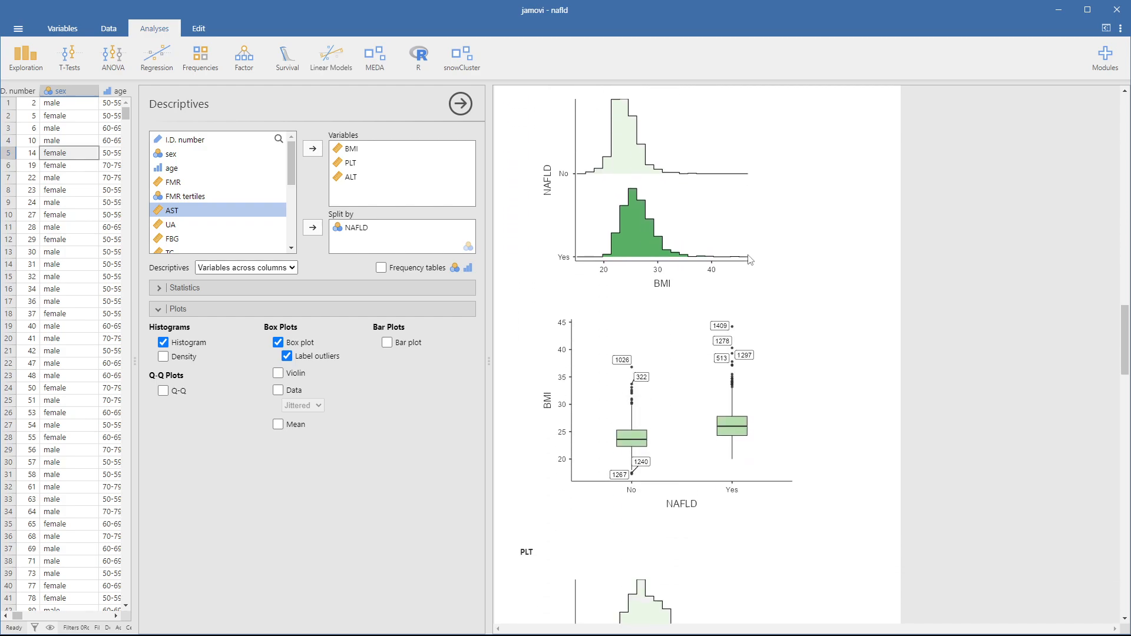
{"action": "scroll", "coordinate": [750, 259], "scroll_direction": "down", "scroll_amount": 8}
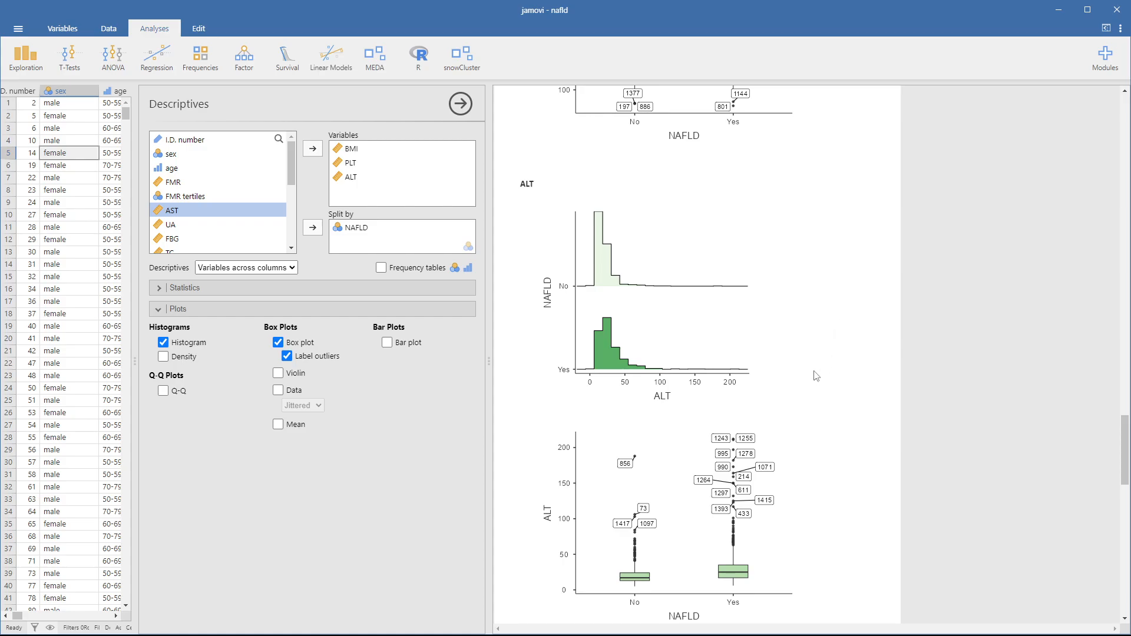
{"action": "scroll", "coordinate": [816, 376], "scroll_direction": "up", "scroll_amount": 10}
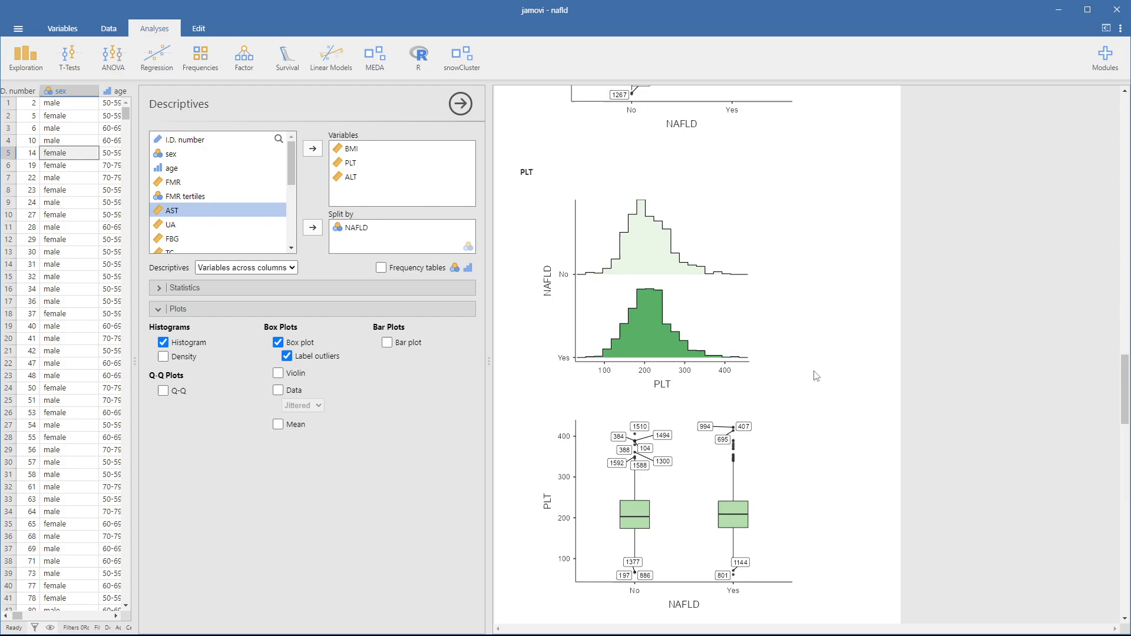
{"action": "scroll", "coordinate": [816, 376], "scroll_direction": "up", "scroll_amount": 3}
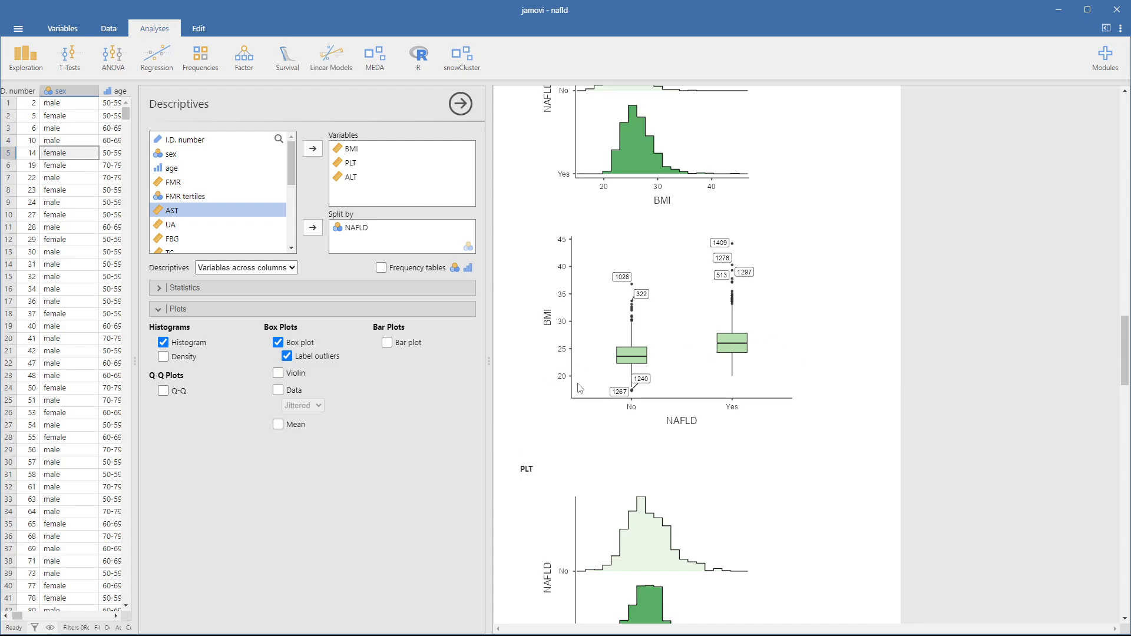
Try overlaying density curves on the BMI, PLT and ALT histograms, compare them with the descriptives table, and remove the curves
{"action": "left_click", "coordinate": [163, 357]}
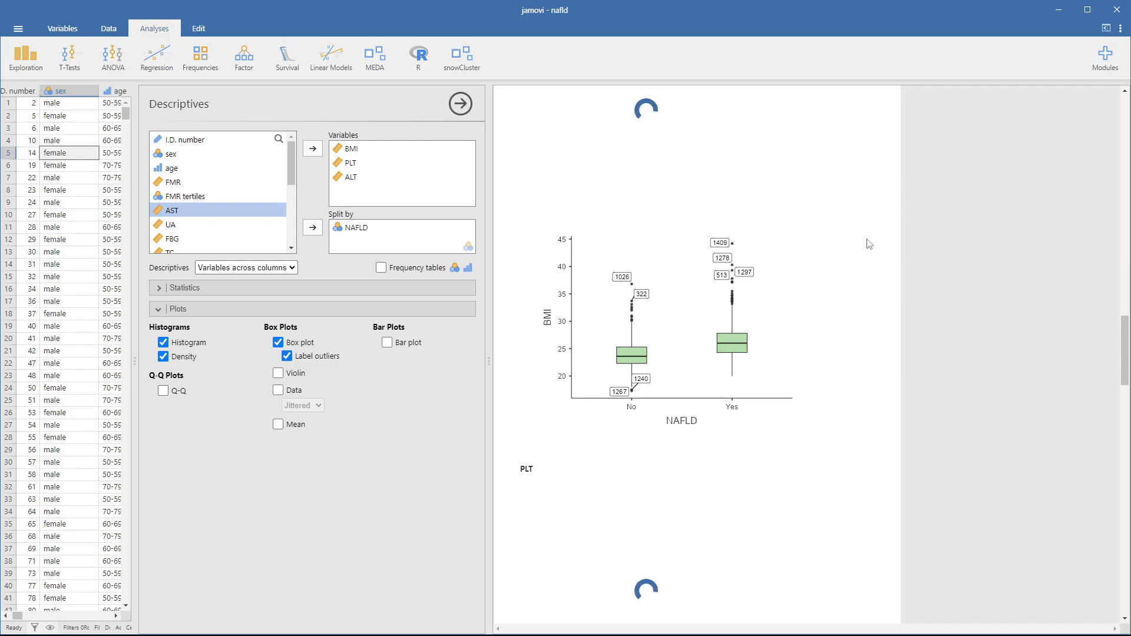
{"action": "scroll", "coordinate": [665, 157], "scroll_direction": "up", "scroll_amount": 2}
{"action": "scroll", "coordinate": [664, 157], "scroll_direction": "up", "scroll_amount": 1}
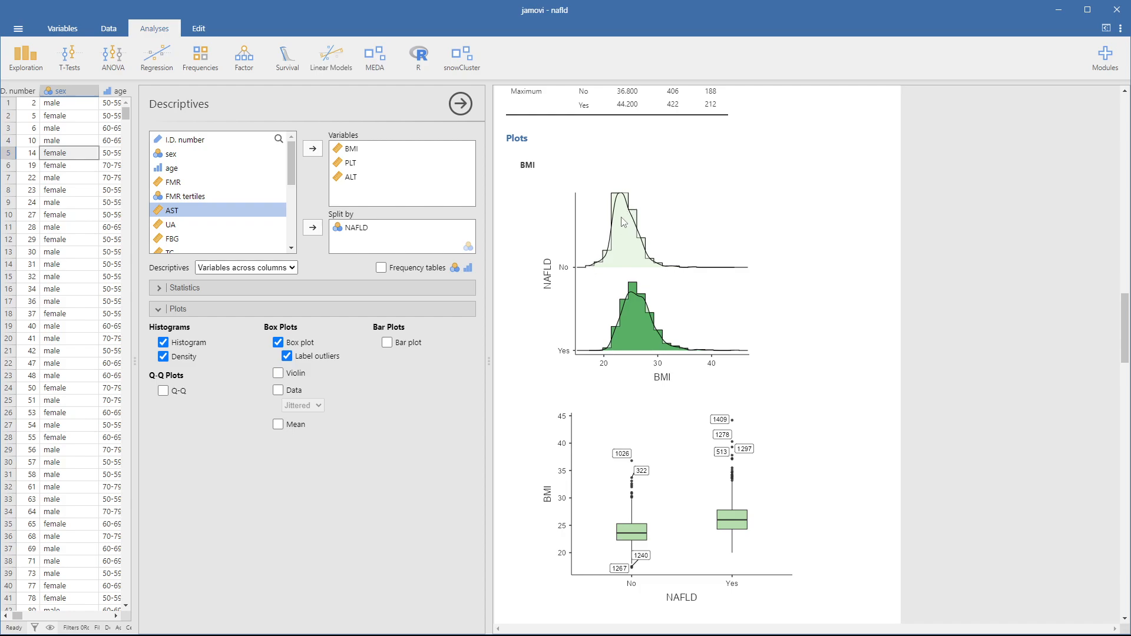
{"action": "scroll", "coordinate": [623, 222], "scroll_direction": "up", "scroll_amount": 6}
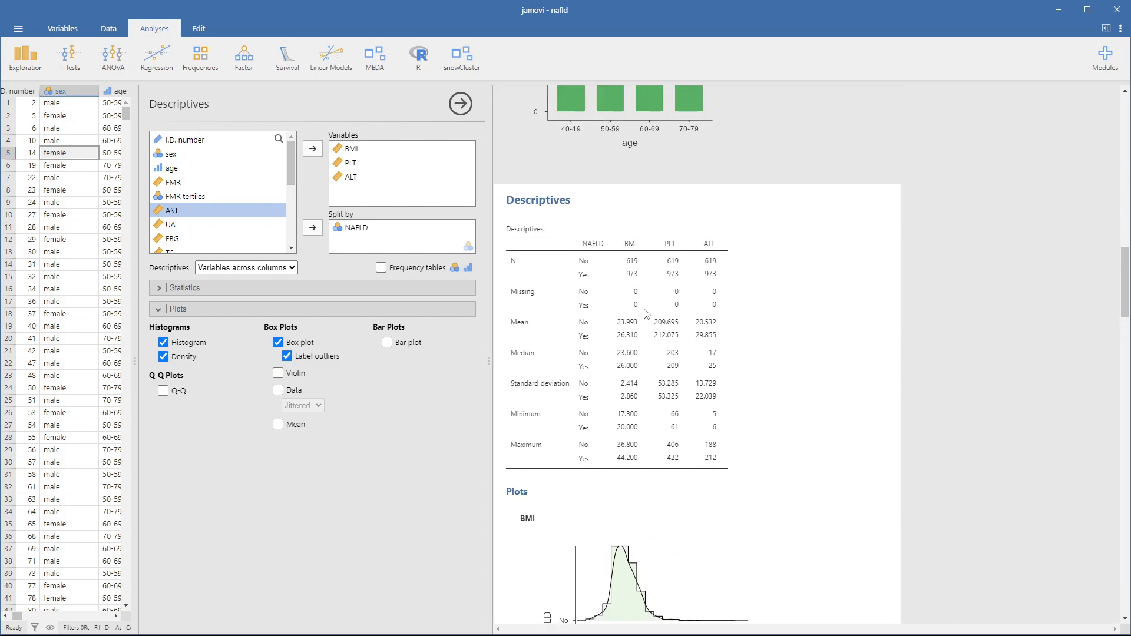
{"action": "scroll", "coordinate": [616, 374], "scroll_direction": "down", "scroll_amount": 4}
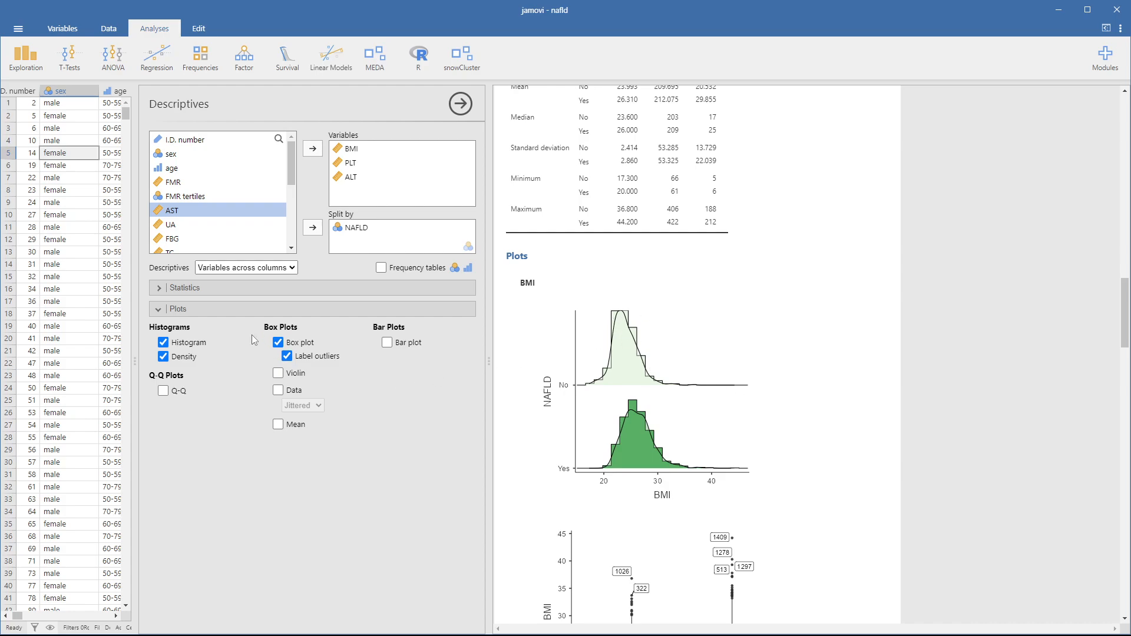
{"action": "left_click", "coordinate": [164, 357]}
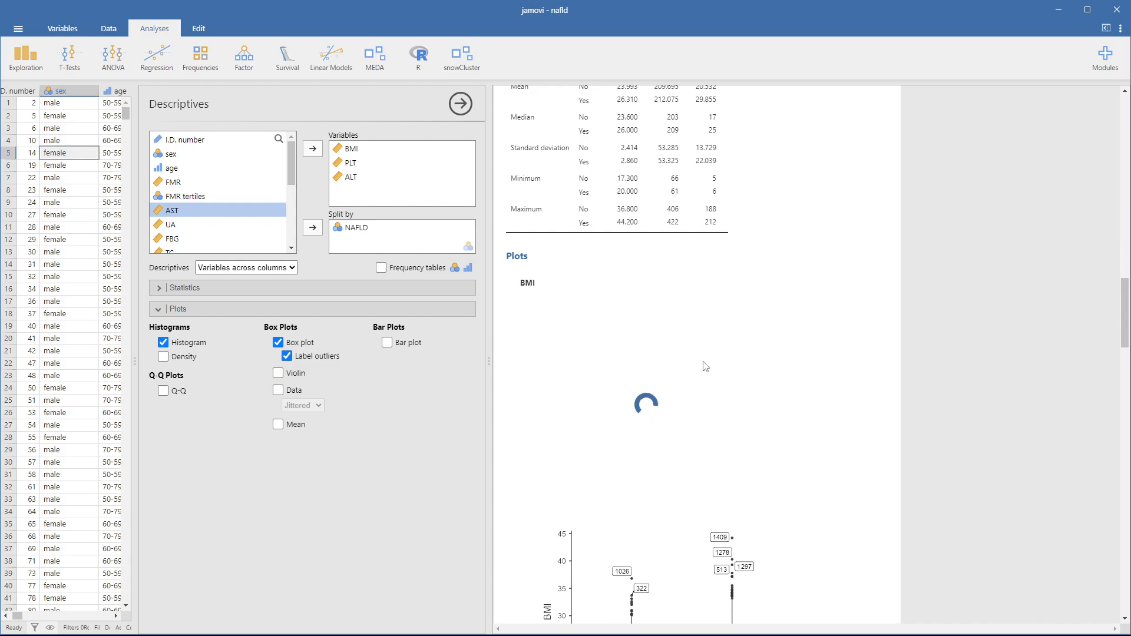
{"action": "scroll", "coordinate": [706, 367], "scroll_direction": "down", "scroll_amount": 1}
{"action": "scroll", "coordinate": [706, 366], "scroll_direction": "down", "scroll_amount": 1}
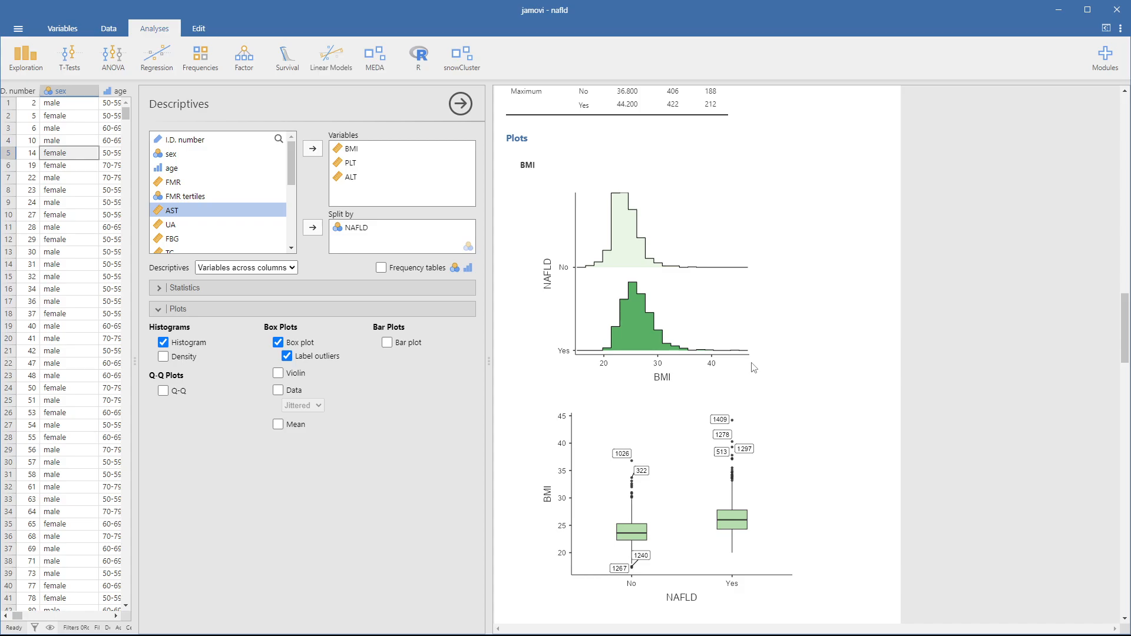
Reopen the Independent Samples T-Test of BMI by NAFLD and examine its test results, Levene's test and descriptives plot
{"action": "scroll", "coordinate": [754, 371], "scroll_direction": "down", "scroll_amount": 15}
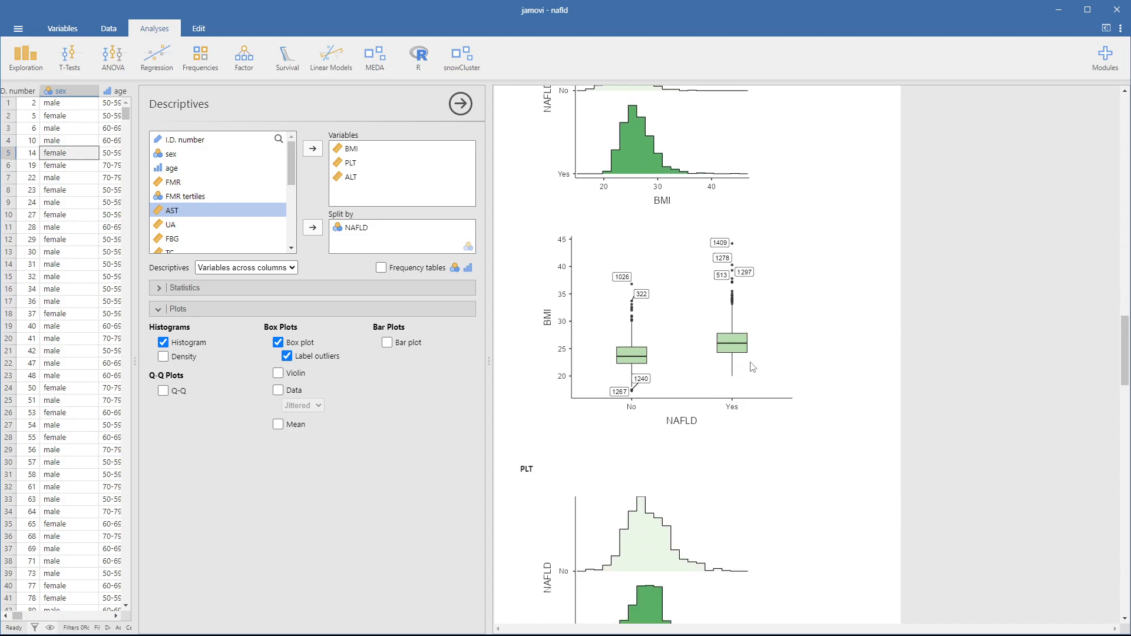
{"action": "scroll", "coordinate": [747, 358], "scroll_direction": "down", "scroll_amount": 5}
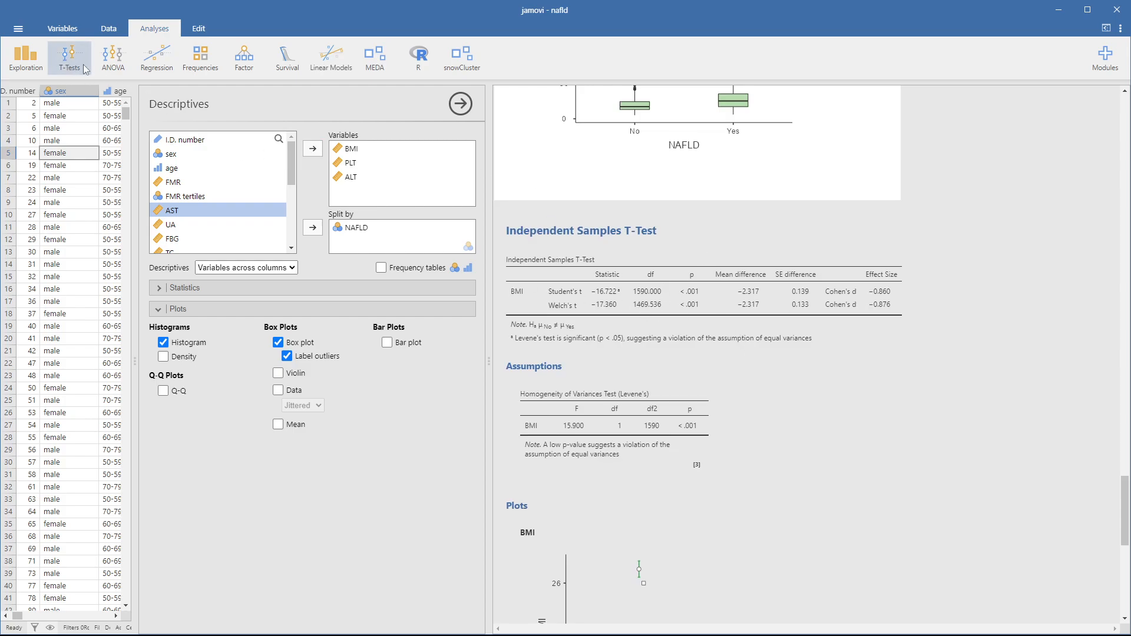
{"action": "left_click", "coordinate": [813, 398]}
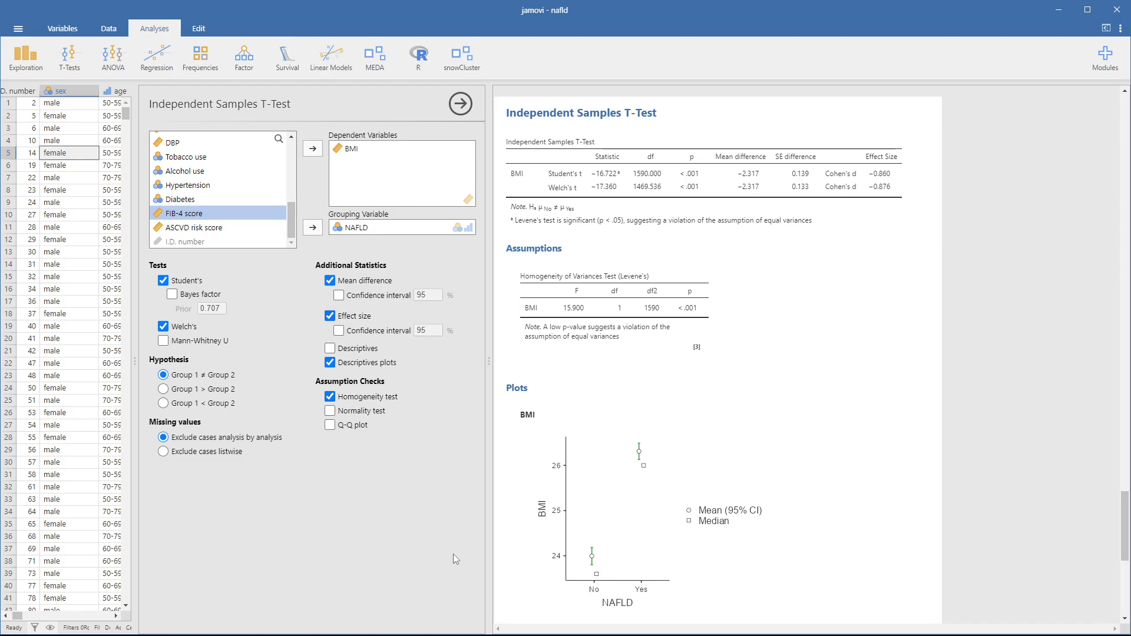
{"action": "scroll", "coordinate": [652, 512], "scroll_direction": "down", "scroll_amount": 1}
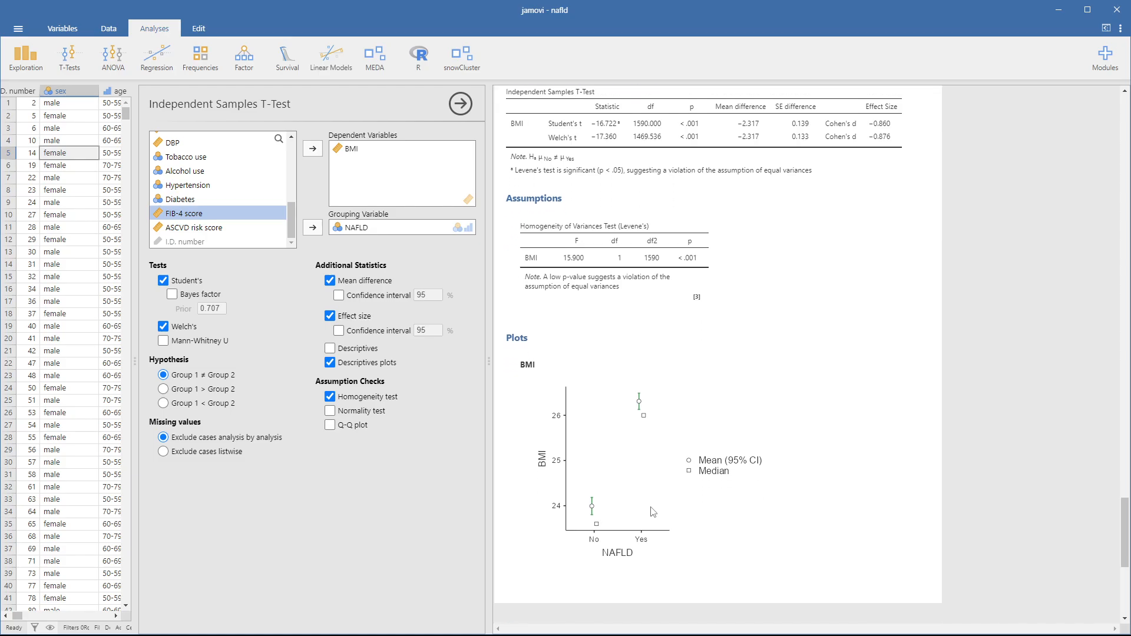
{"action": "scroll", "coordinate": [653, 512], "scroll_direction": "down", "scroll_amount": 1}
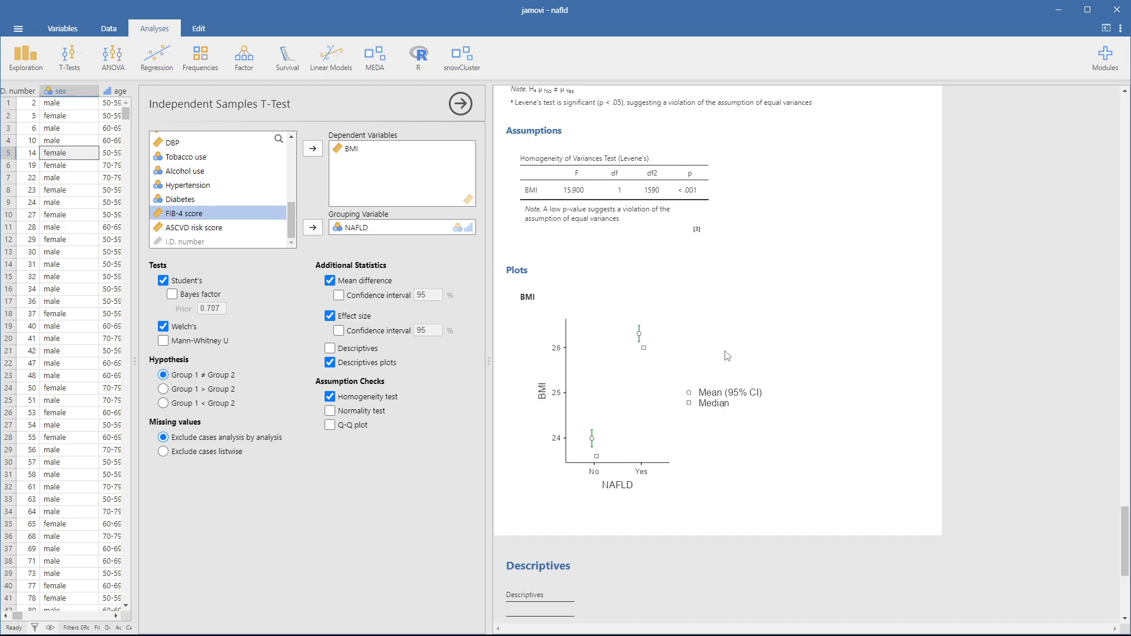
{"action": "scroll", "coordinate": [738, 390], "scroll_direction": "down", "scroll_amount": 2}
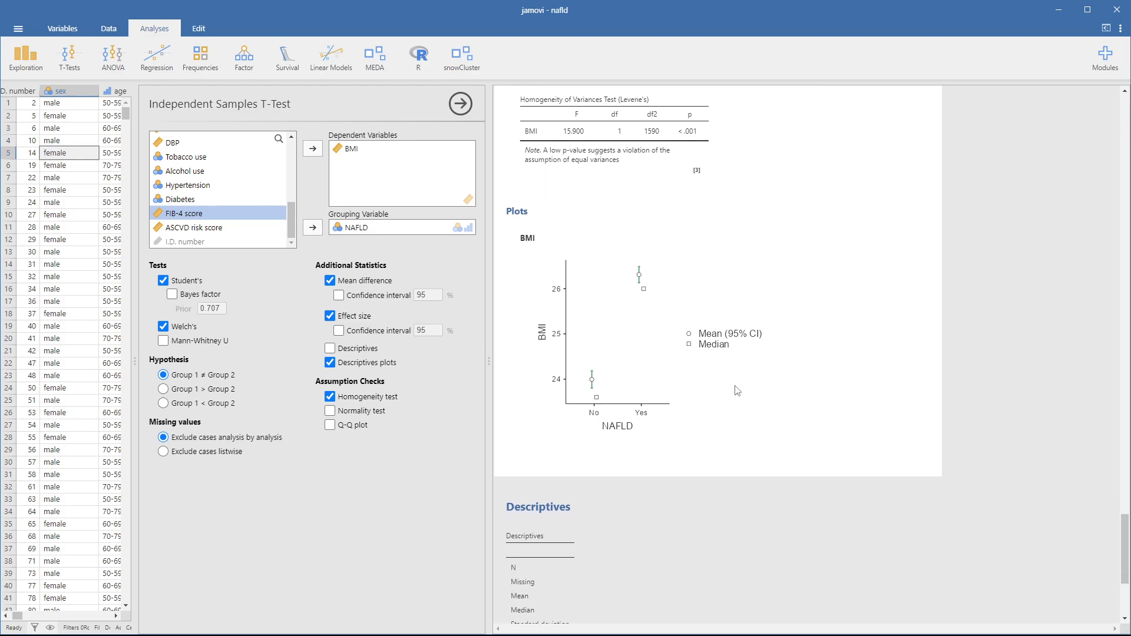
{"action": "scroll", "coordinate": [736, 387], "scroll_direction": "up", "scroll_amount": 2}
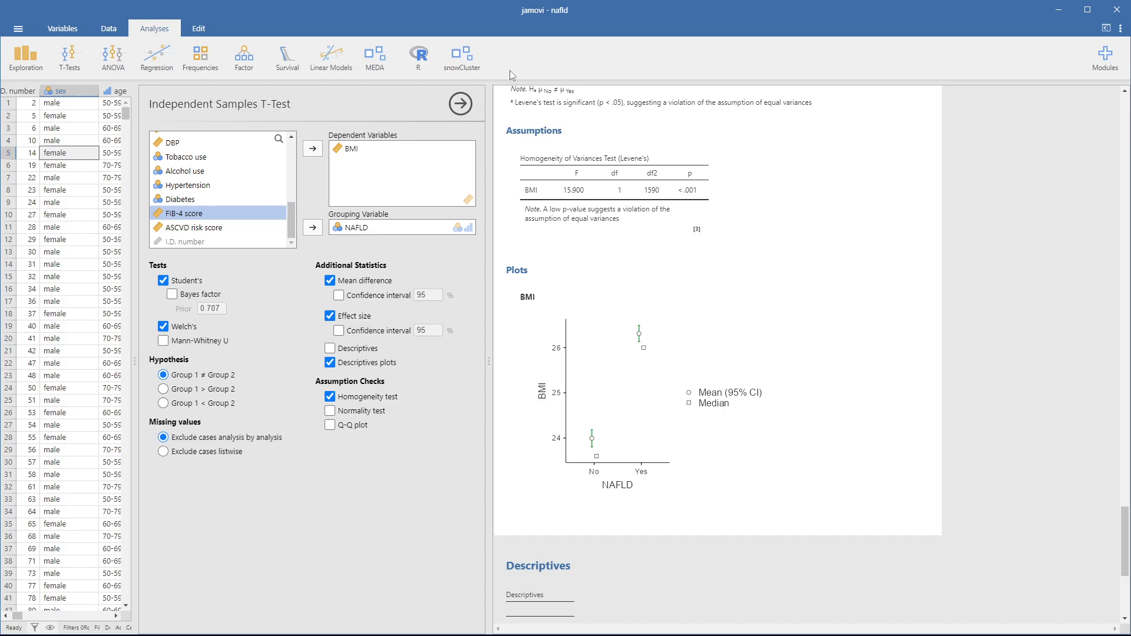
Add a new General Linear Model analysis to the results
{"action": "left_click", "coordinate": [336, 61]}
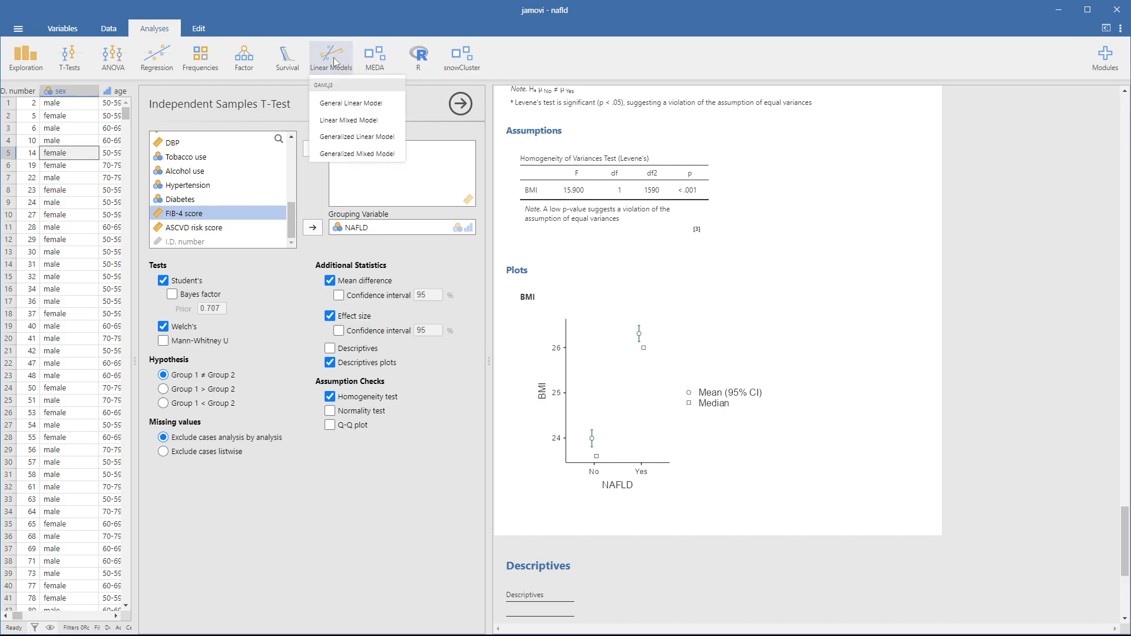
{"action": "left_click", "coordinate": [346, 103]}
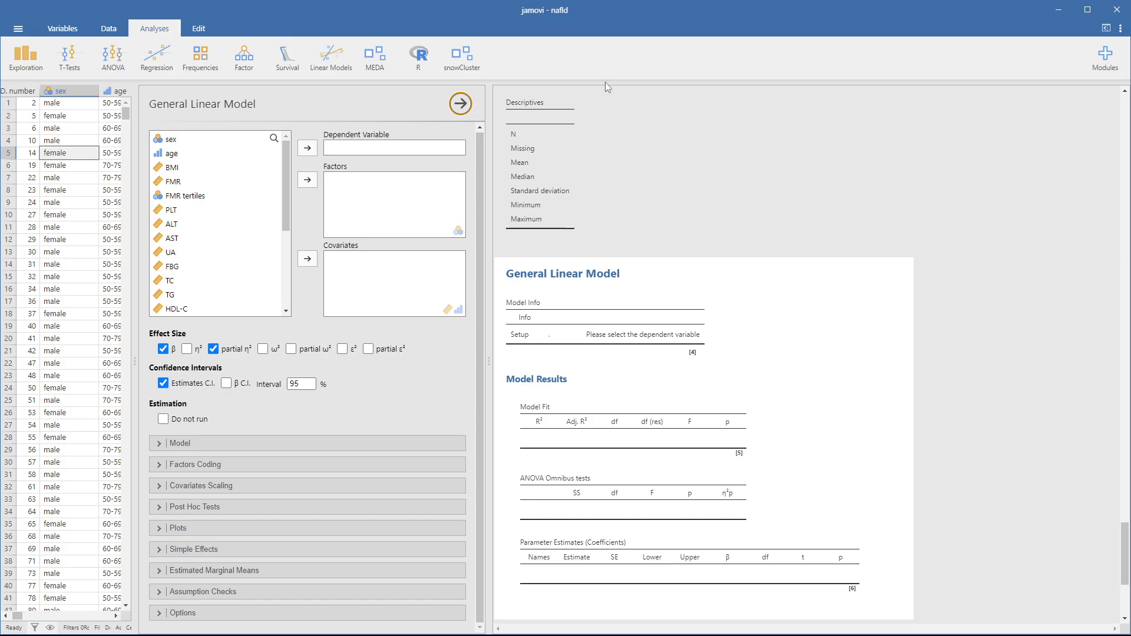
Add a new Rj Editor analysis to the results
{"action": "left_click", "coordinate": [425, 69]}
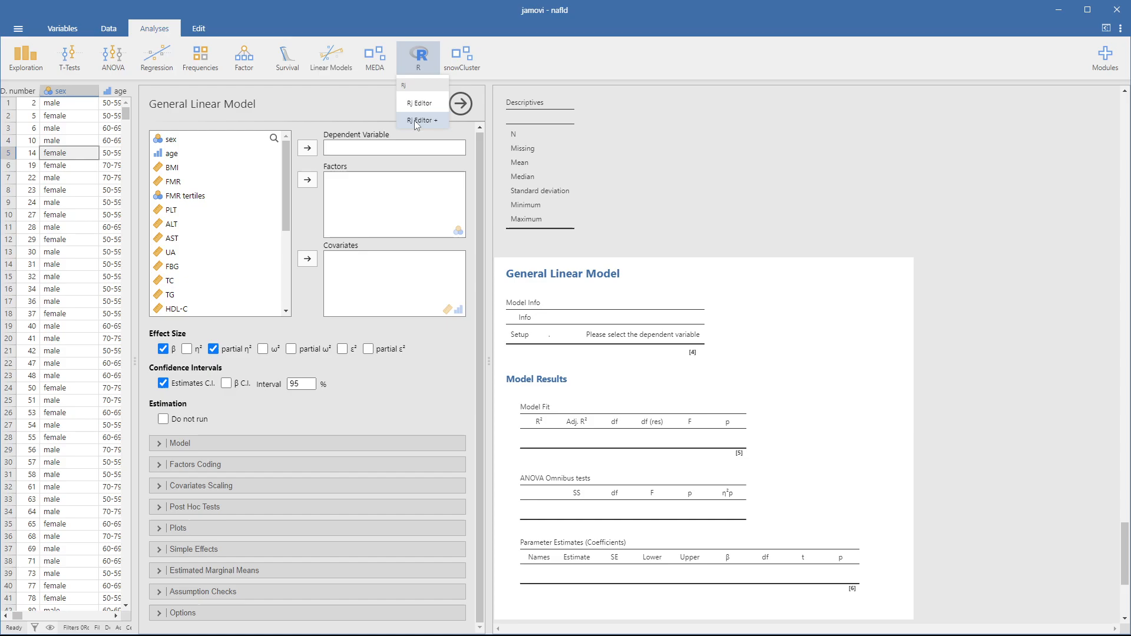
{"action": "left_click", "coordinate": [415, 120]}
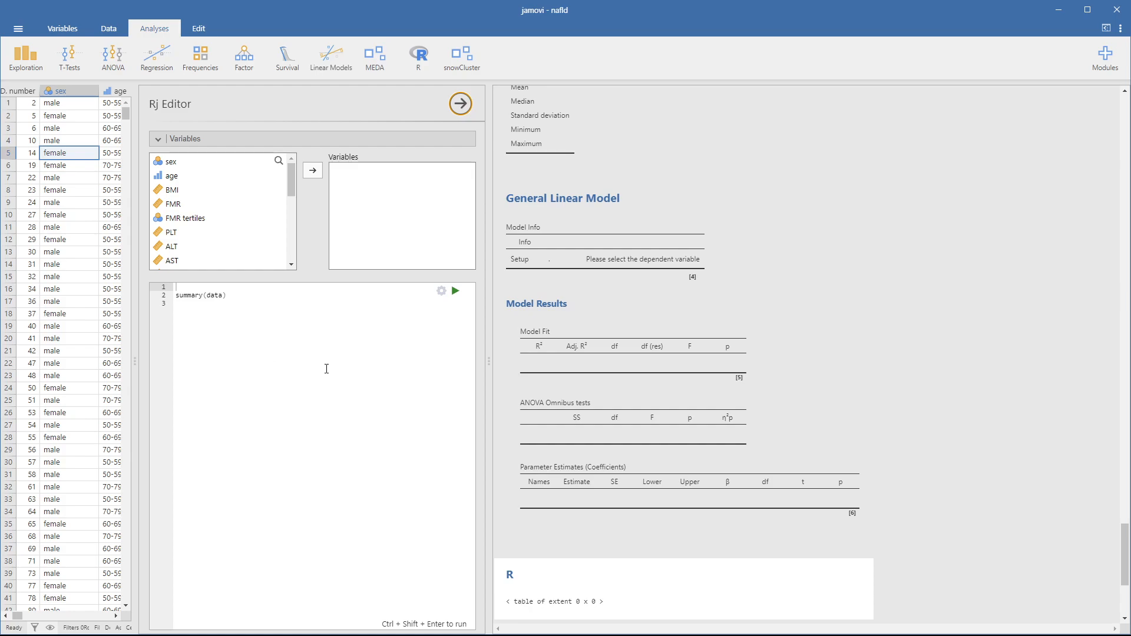
Go back through the earlier results and reopen the Contingency Tables analysis of age by NAFLD
{"action": "scroll", "coordinate": [851, 347], "scroll_direction": "up", "scroll_amount": 2}
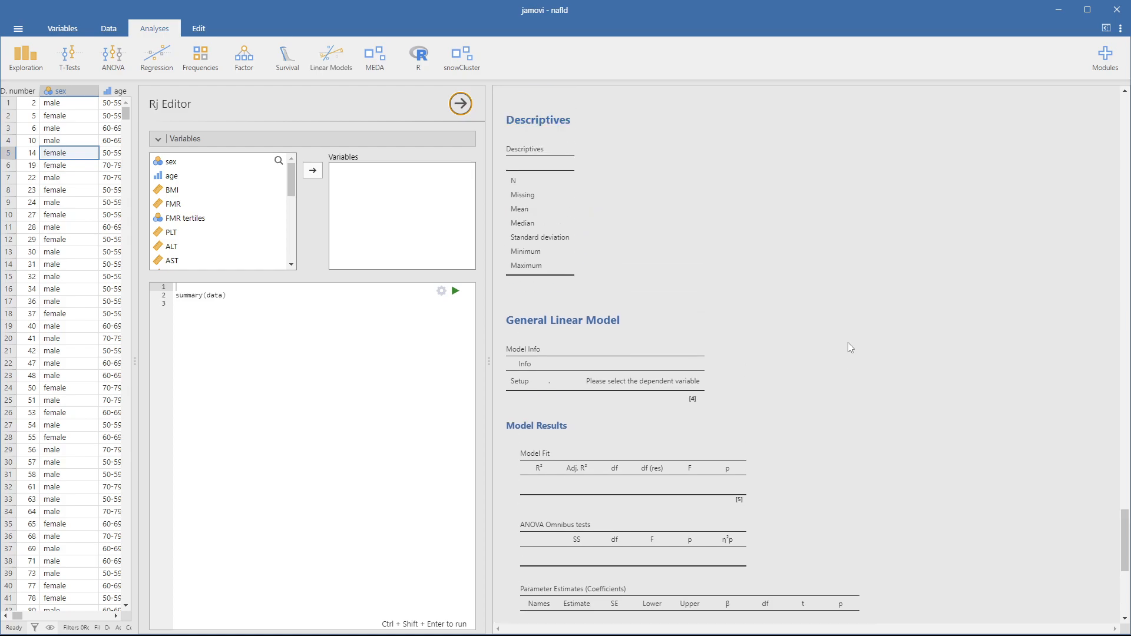
{"action": "scroll", "coordinate": [851, 348], "scroll_direction": "up", "scroll_amount": 12}
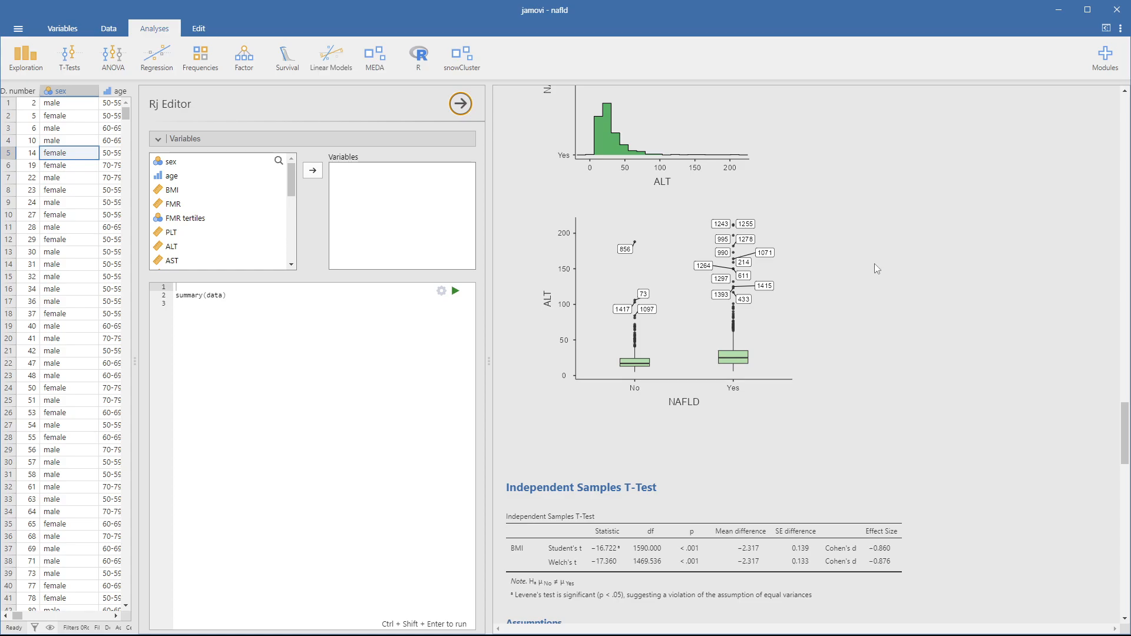
{"action": "left_click", "coordinate": [910, 252]}
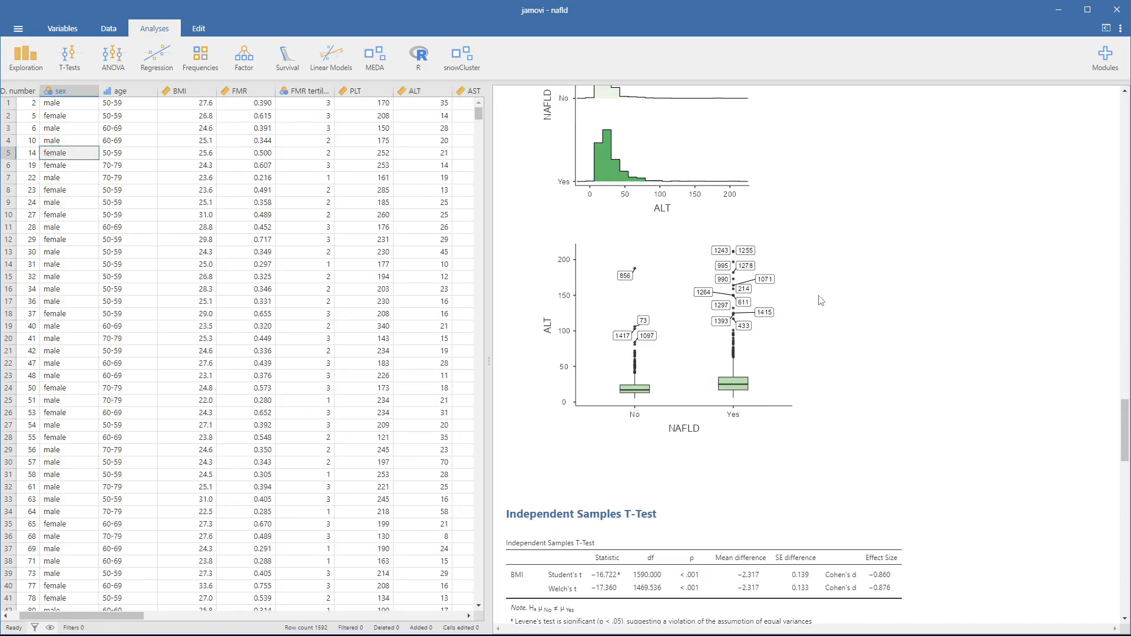
{"action": "scroll", "coordinate": [821, 301], "scroll_direction": "up", "scroll_amount": 15}
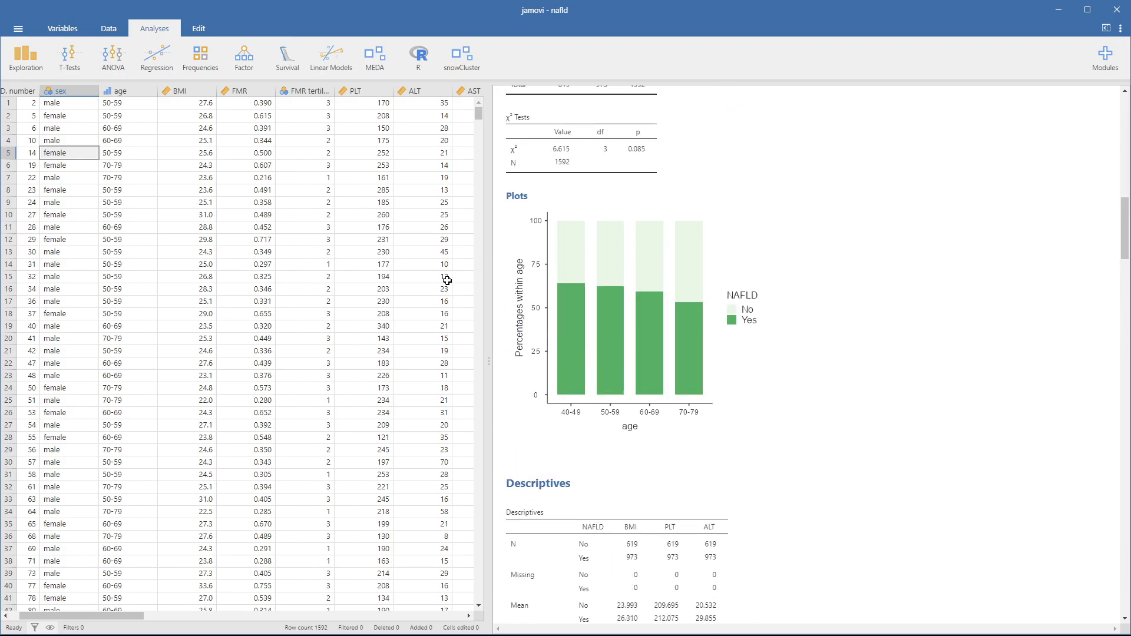
{"action": "left_click", "coordinate": [735, 389]}
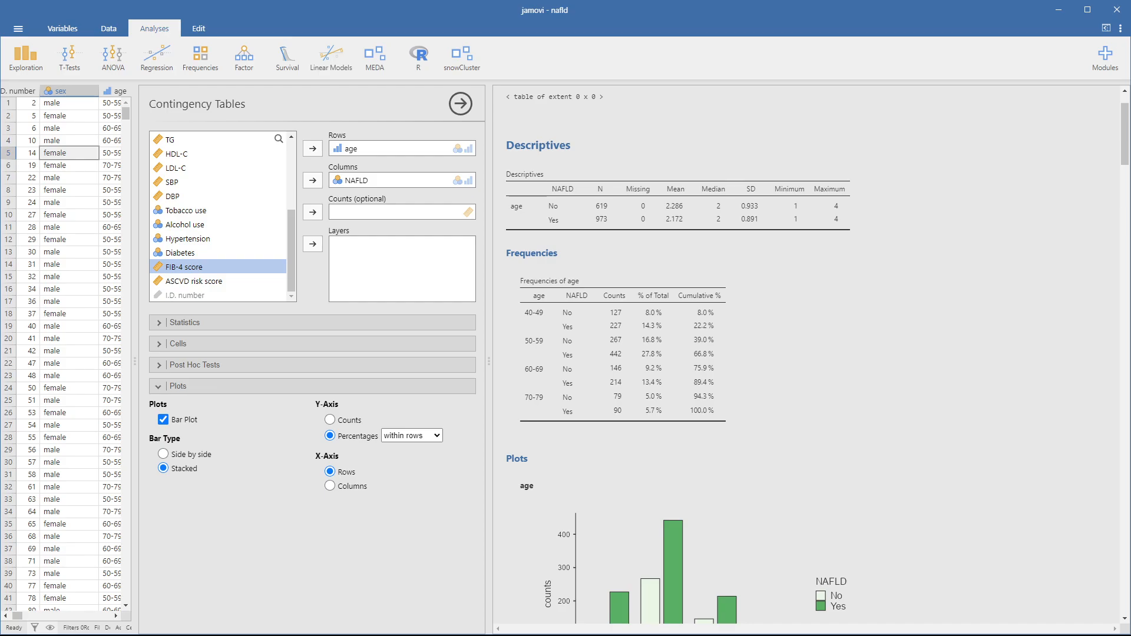
Switch to the SPSS Statistics Data Editor, maximize it, and look over the data values and variable definitions of nafld.sav
{"action": "key", "text": "alt+Tab"}
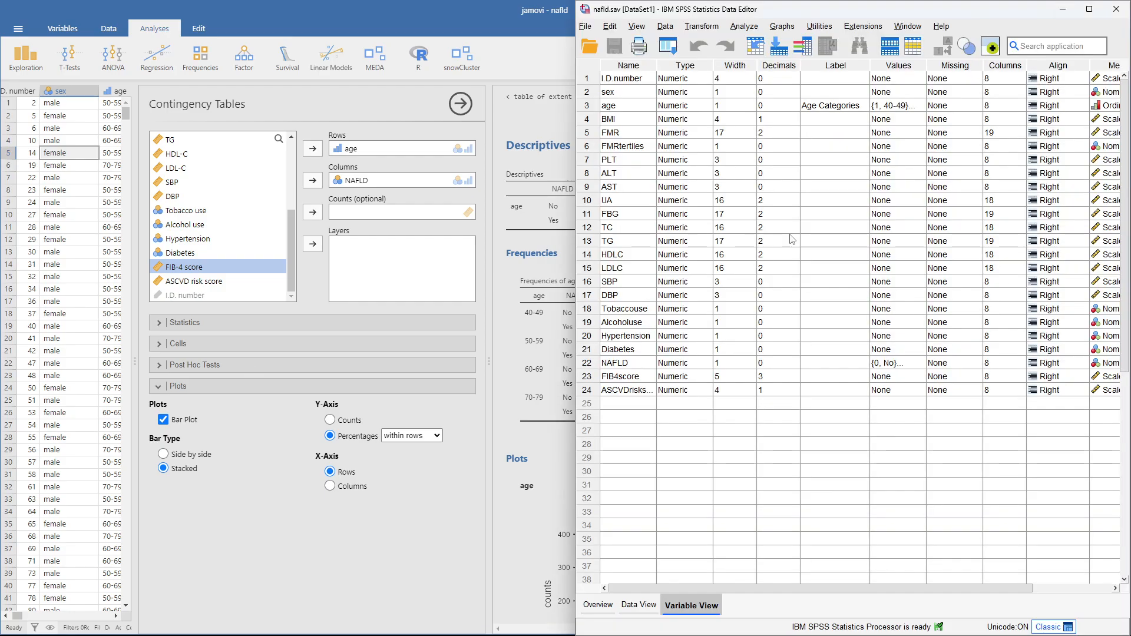
{"action": "left_click", "coordinate": [1089, 9]}
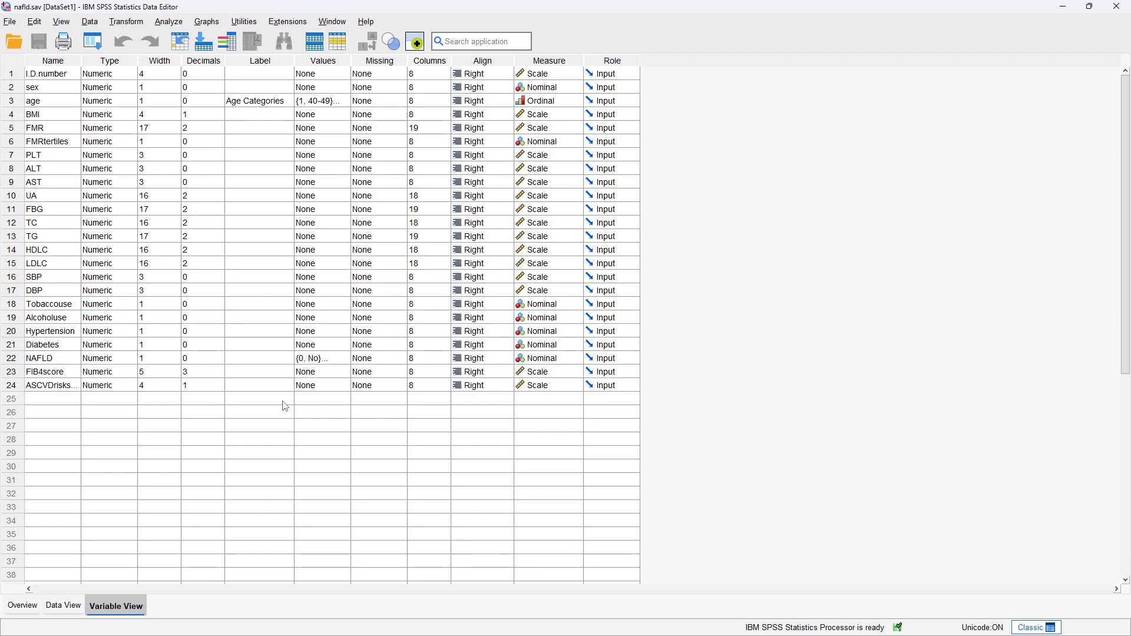
{"action": "left_click", "coordinate": [63, 605]}
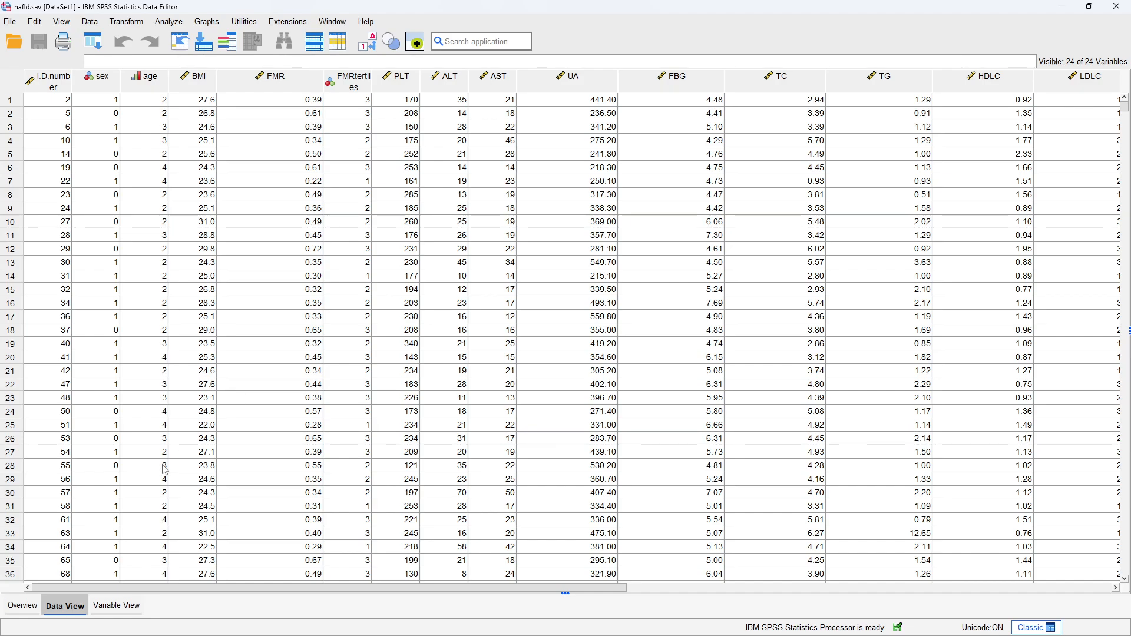
{"action": "left_click", "coordinate": [110, 611]}
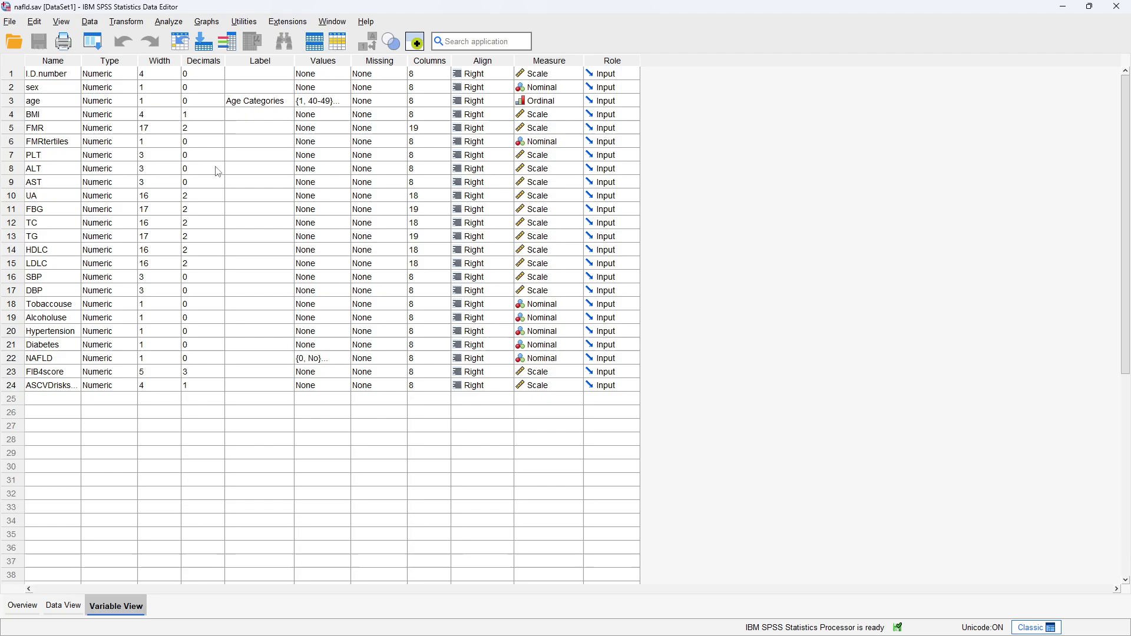
Inspect the value labels of age, try adding a value 5, and remove the extra entry
{"action": "left_click", "coordinate": [341, 101]}
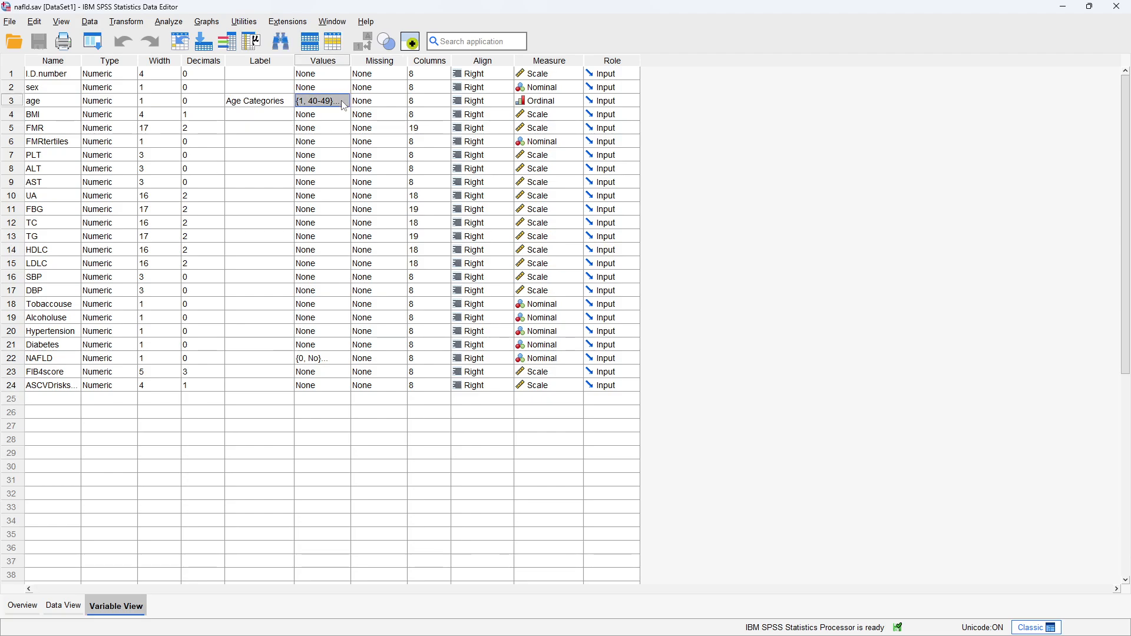
{"action": "left_click", "coordinate": [346, 102]}
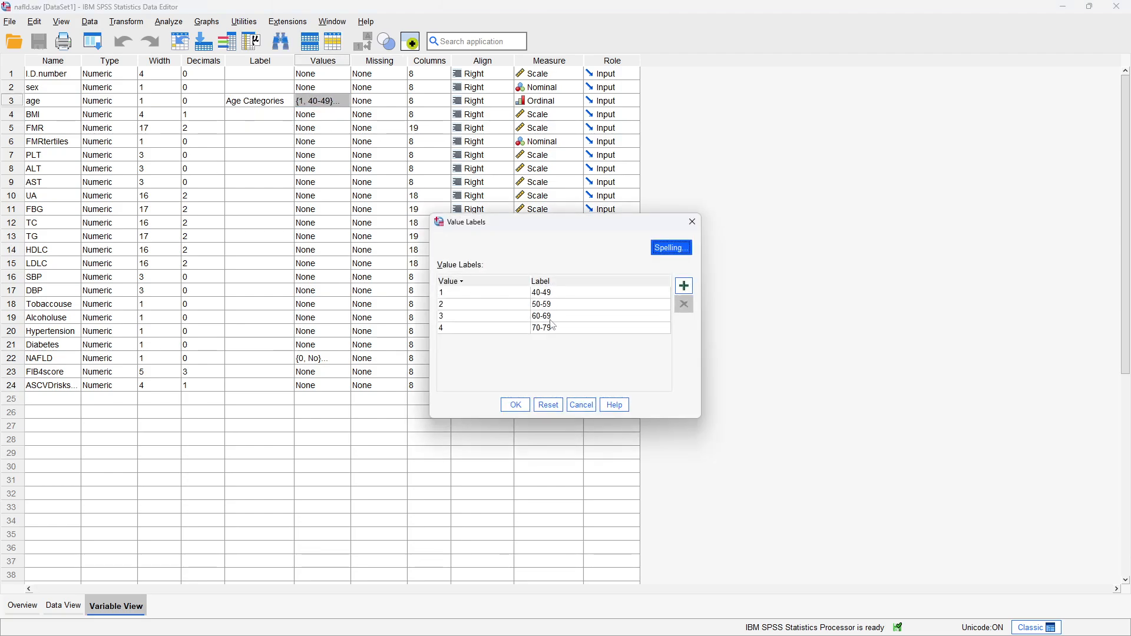
{"action": "left_click", "coordinate": [685, 286]}
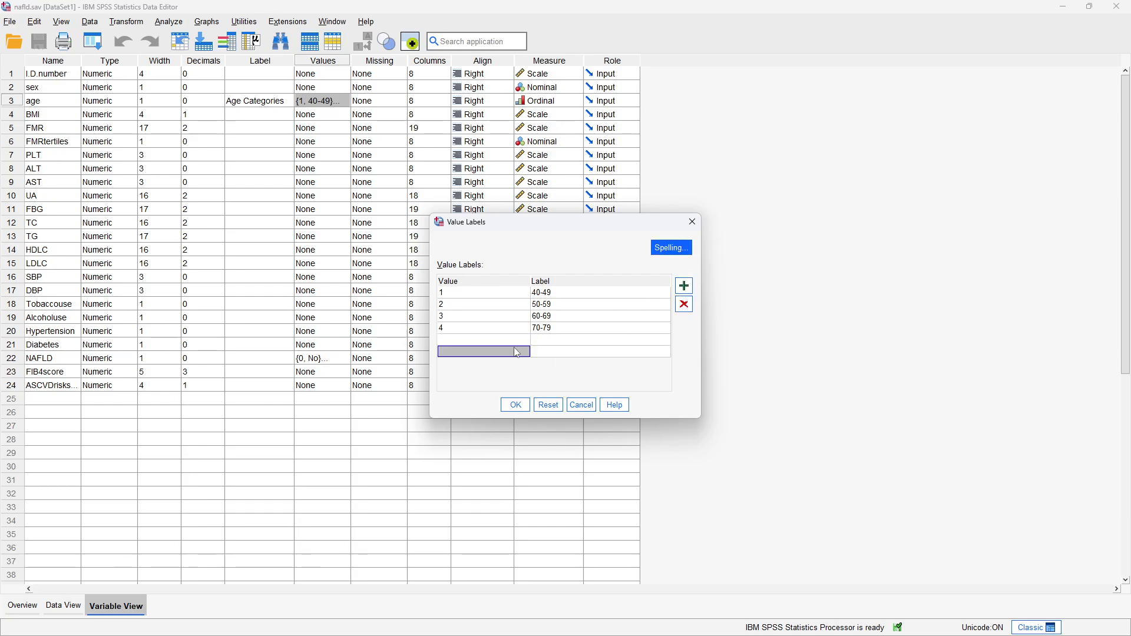
{"action": "type", "text": "5"}
{"action": "left_click", "coordinate": [561, 341]}
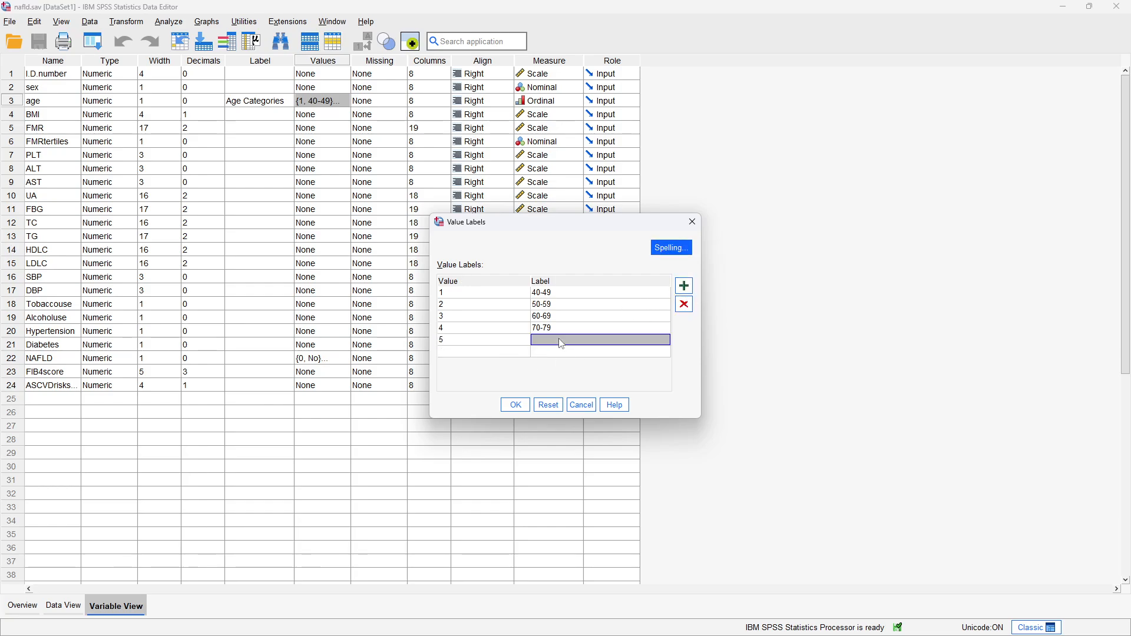
{"action": "left_click", "coordinate": [684, 304]}
{"action": "left_click", "coordinate": [516, 405]}
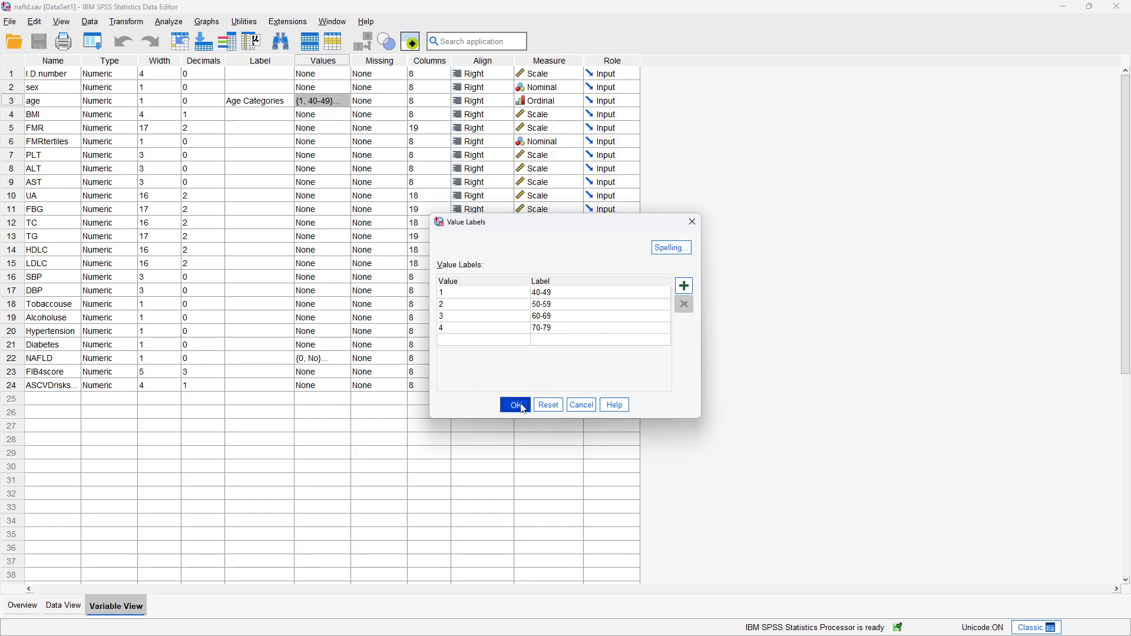
Widen the Label column and review the age variable's label and measurement level options, keeping Ordinal
{"action": "left_click_drag", "start_coordinate": [295, 60], "coordinate": [329, 61]}
{"action": "left_click", "coordinate": [302, 102]}
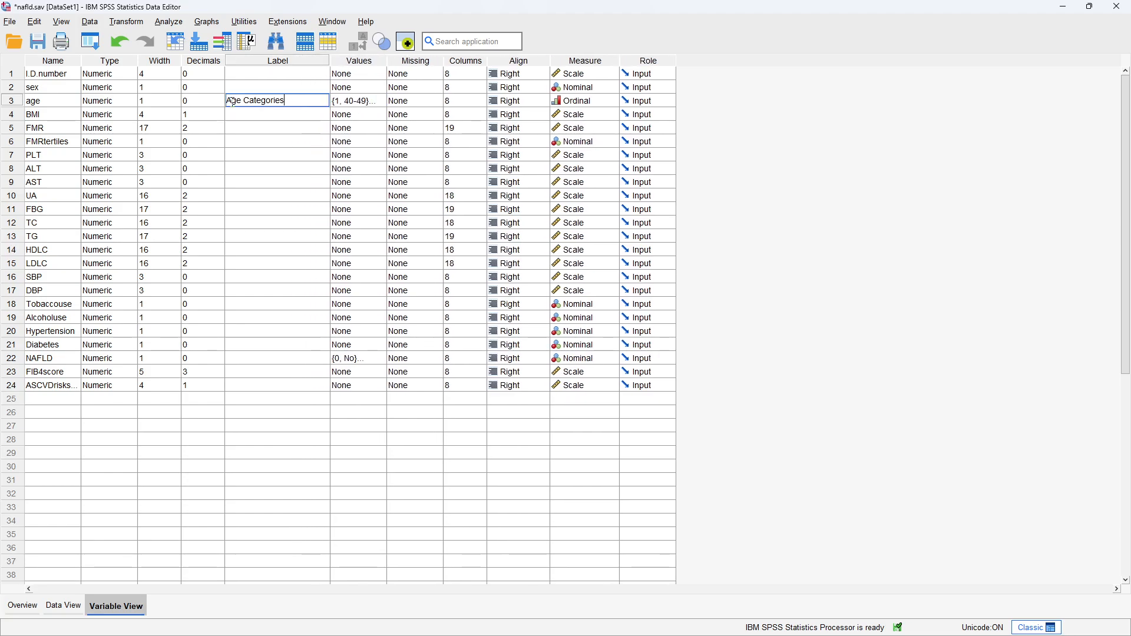
{"action": "left_click", "coordinate": [59, 108]}
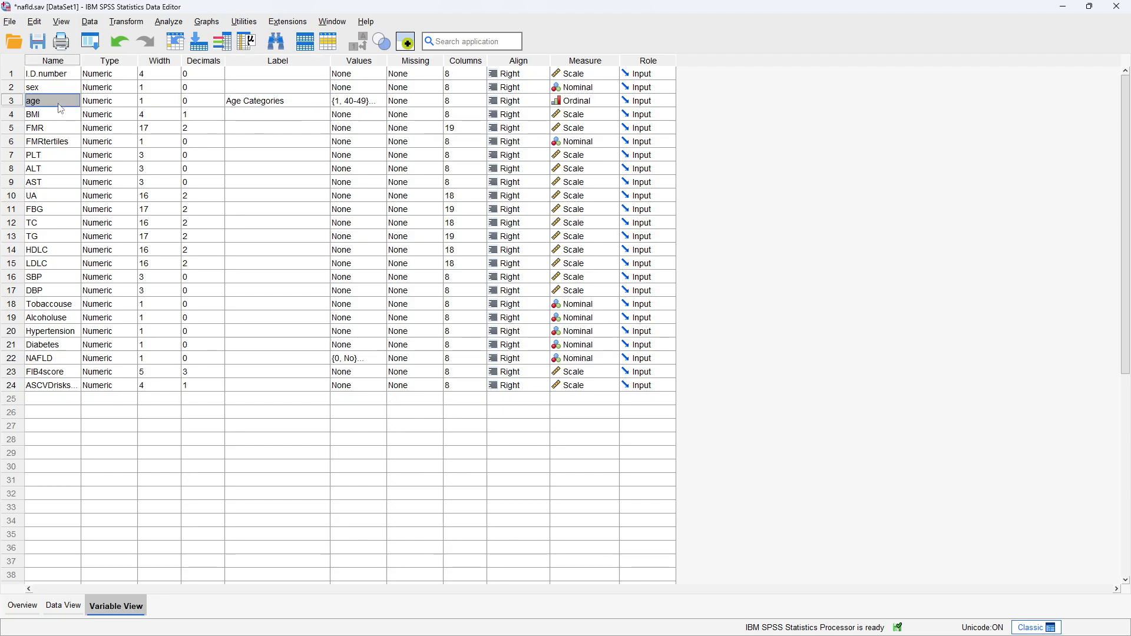
{"action": "left_click", "coordinate": [295, 107]}
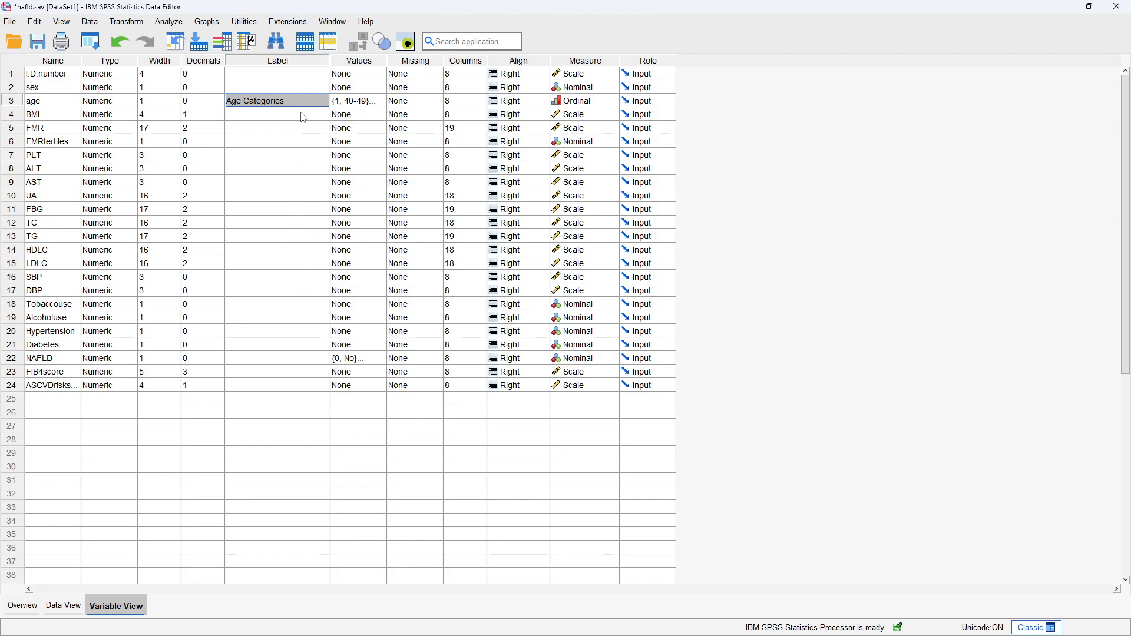
{"action": "left_click", "coordinate": [609, 103]}
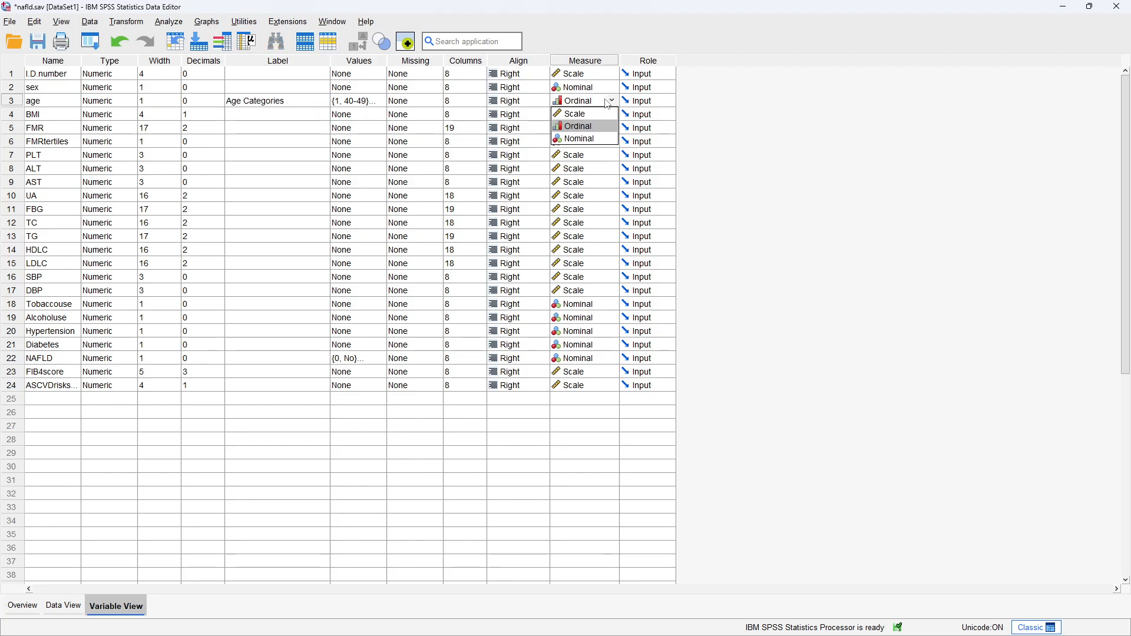
{"action": "left_click", "coordinate": [608, 103]}
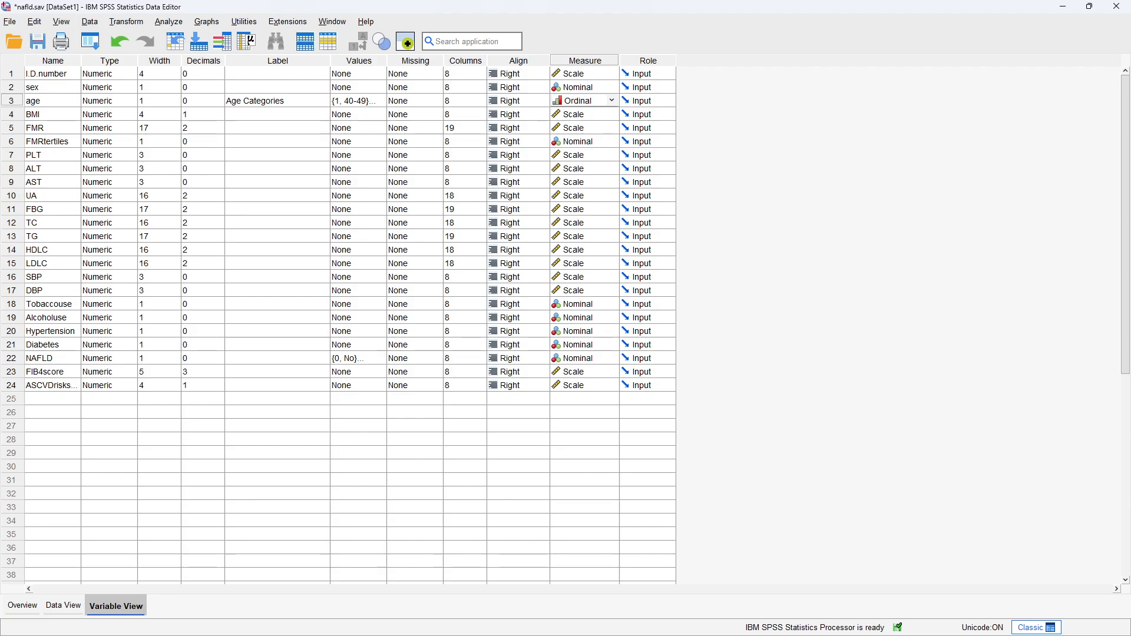
Switch to the SPSS Statistics Viewer output window, reposition it over the Data Editor, and enlarge it in width and height
{"action": "key", "text": "alt+Tab"}
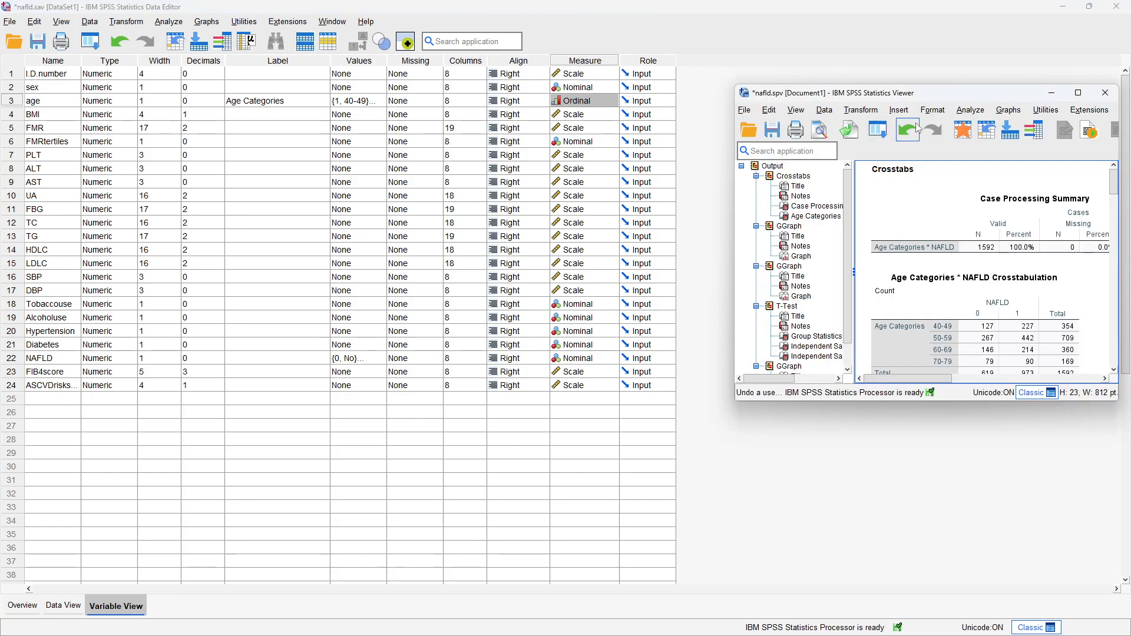
{"action": "left_click_drag", "start_coordinate": [956, 96], "coordinate": [371, 53]}
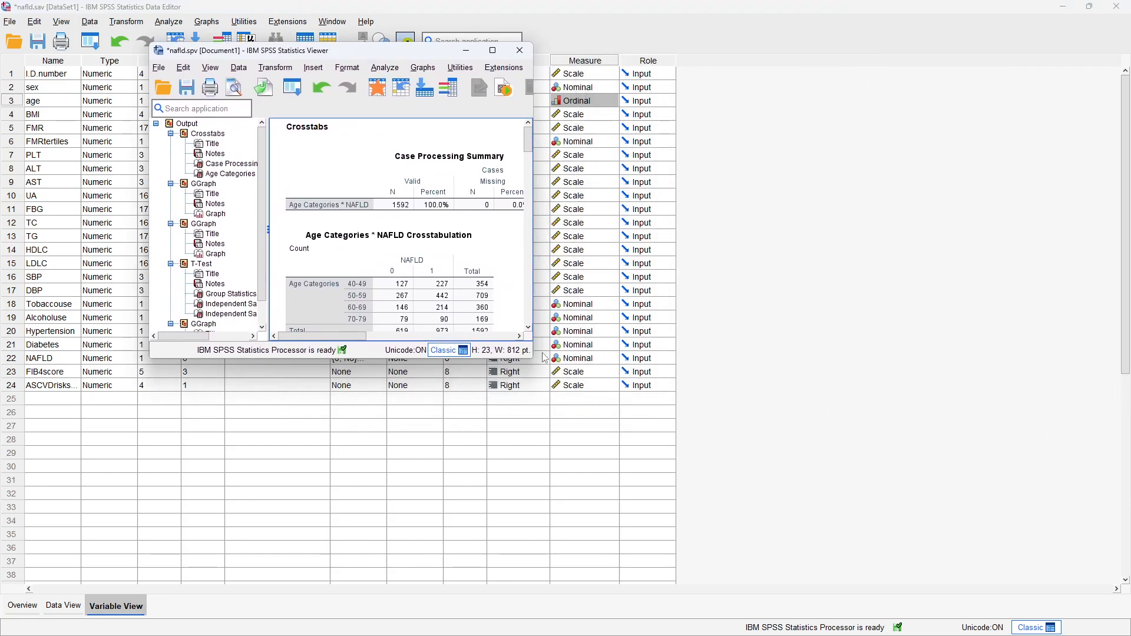
{"action": "left_click_drag", "start_coordinate": [533, 357], "coordinate": [902, 358]}
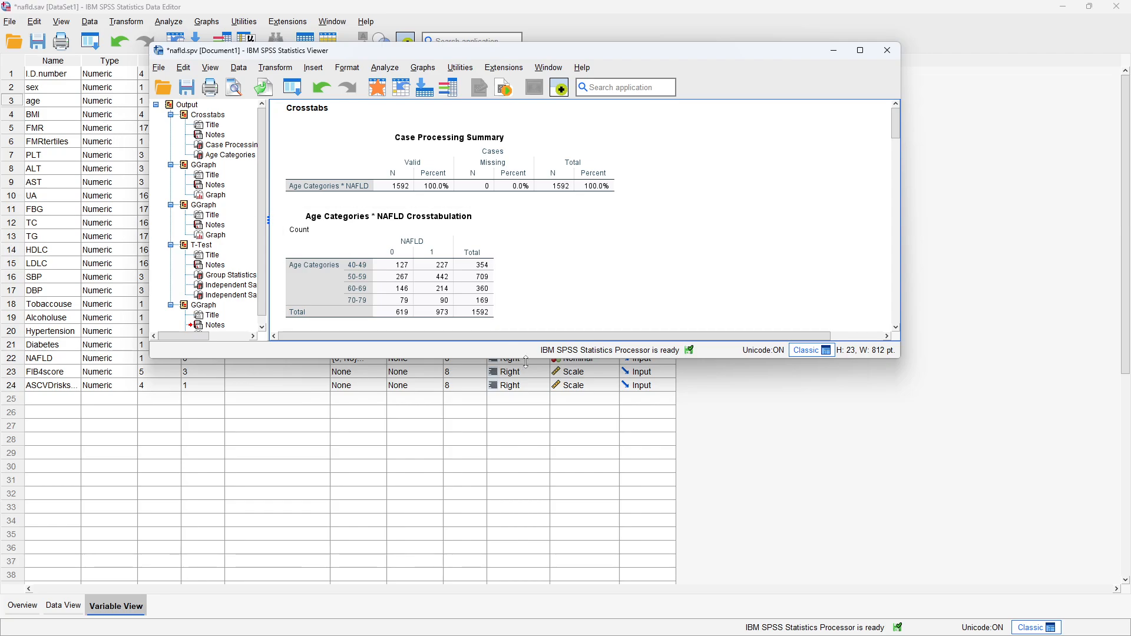
{"action": "left_click_drag", "start_coordinate": [527, 360], "coordinate": [526, 557]}
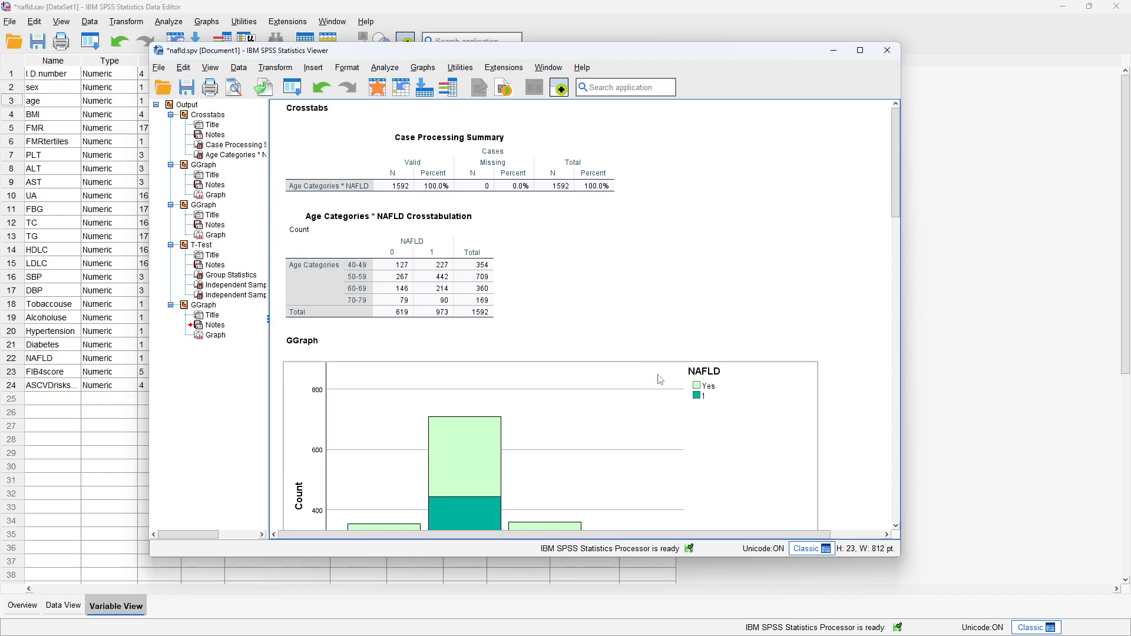
Select the Crosstabs output in the outline and look through the crosstabulation and the charts that follow
{"action": "scroll", "coordinate": [716, 357], "scroll_direction": "down", "scroll_amount": 1}
{"action": "scroll", "coordinate": [711, 330], "scroll_direction": "up", "scroll_amount": 1}
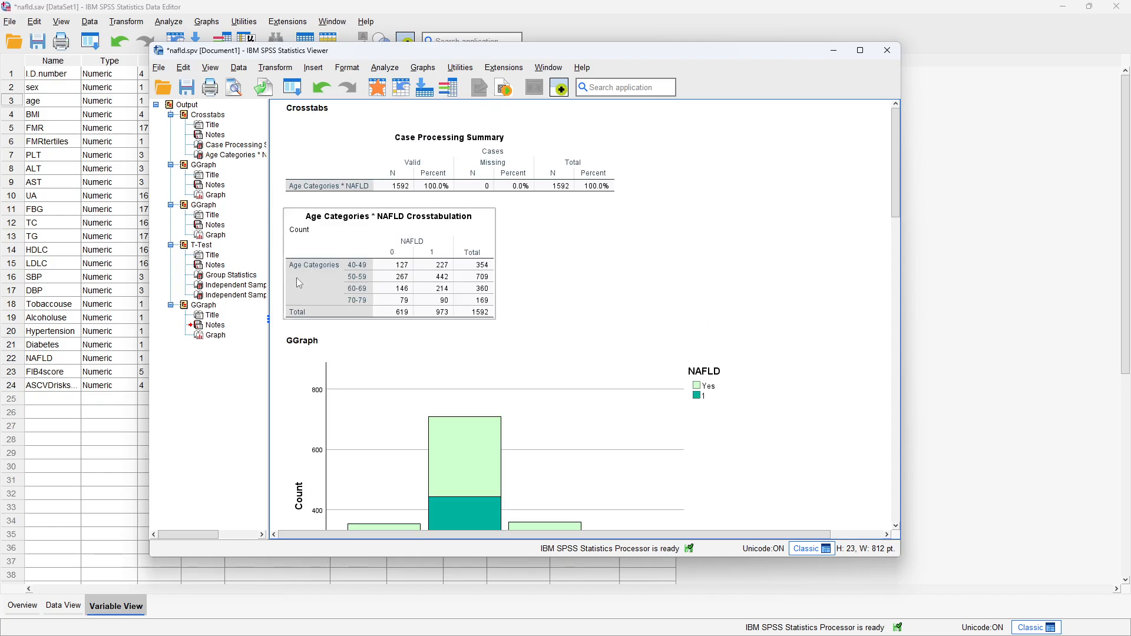
{"action": "left_click", "coordinate": [205, 115]}
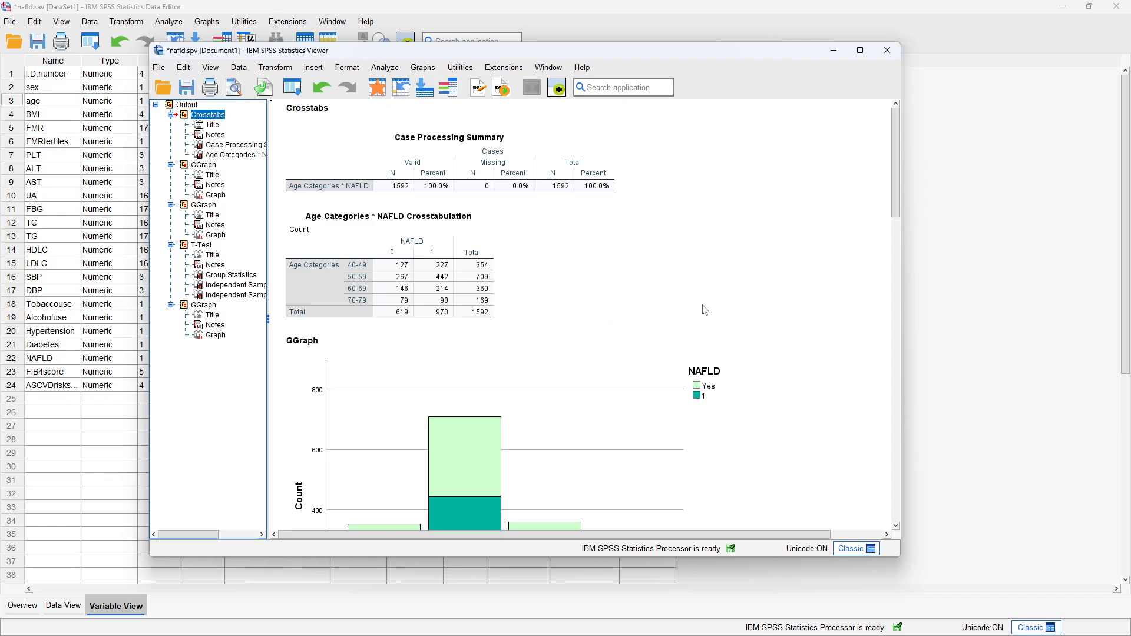
{"action": "scroll", "coordinate": [705, 311], "scroll_direction": "down", "scroll_amount": 5}
{"action": "scroll", "coordinate": [704, 309], "scroll_direction": "up", "scroll_amount": 5}
Return to the variable list, run Descriptive Statistics for BMI, and examine the resulting statistics table
{"action": "left_click", "coordinate": [91, 412]}
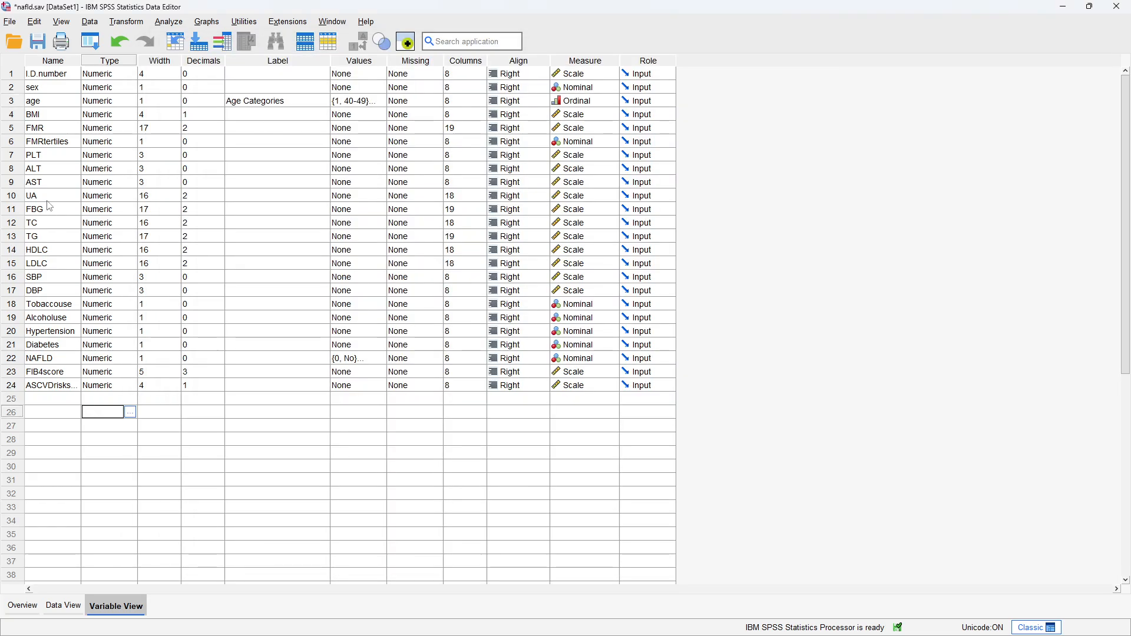
{"action": "right_click", "coordinate": [10, 116]}
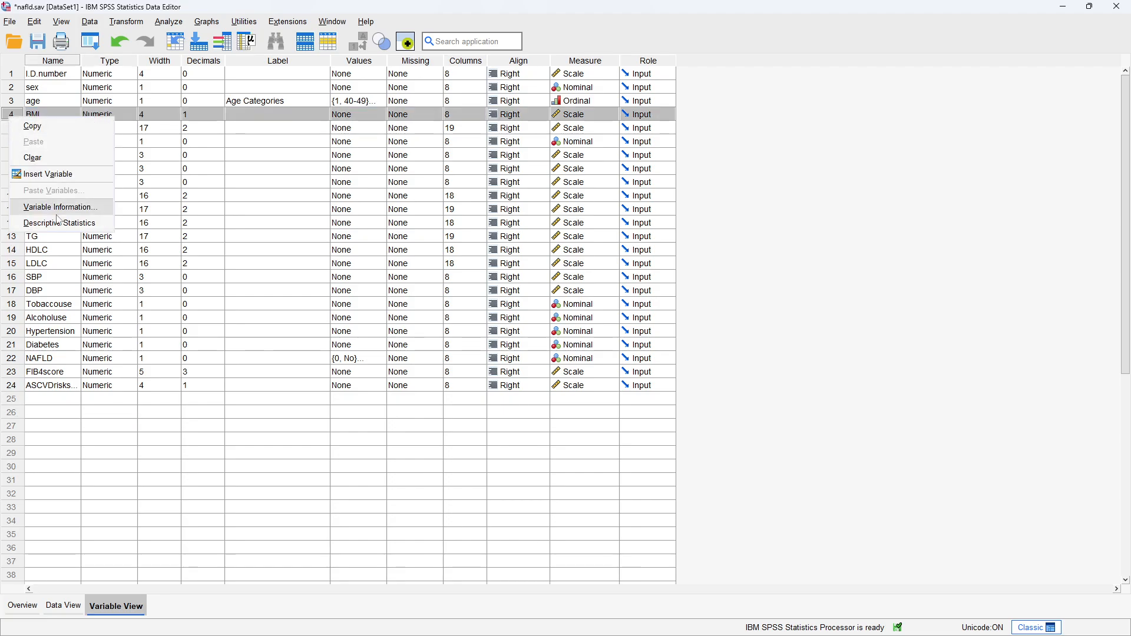
{"action": "left_click", "coordinate": [59, 223]}
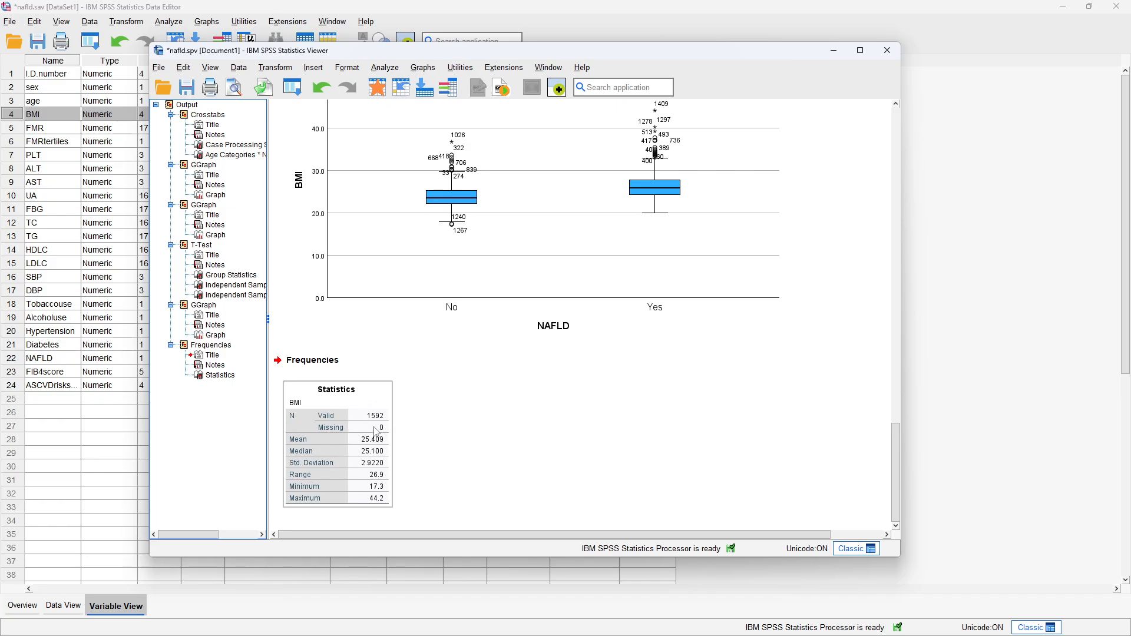
{"action": "left_click", "coordinate": [401, 454]}
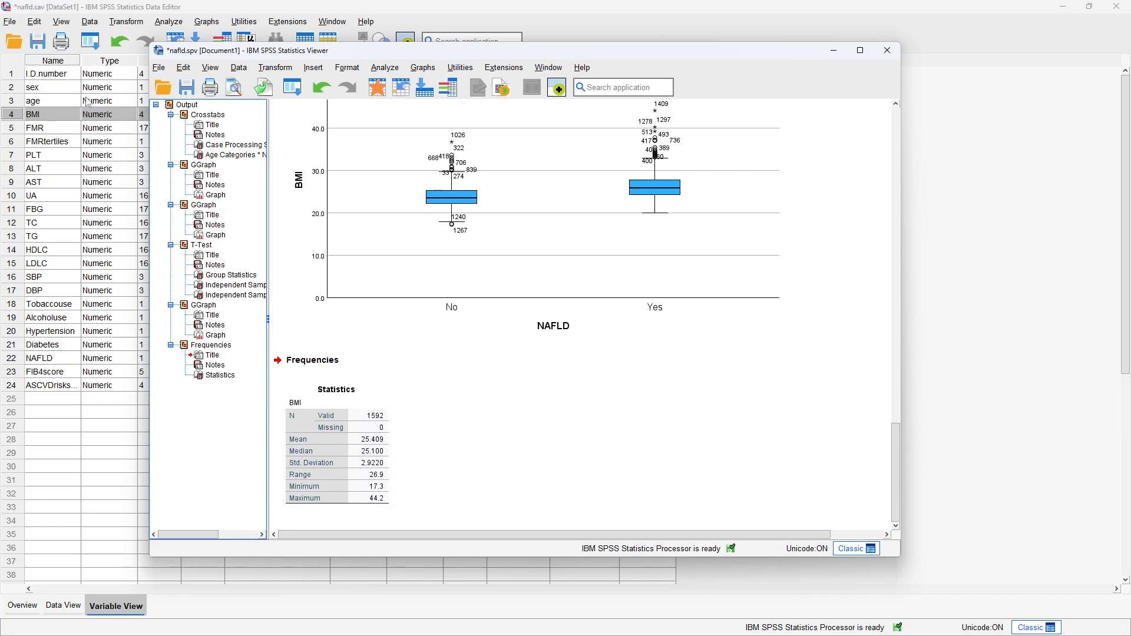
{"action": "left_click", "coordinate": [367, 121]}
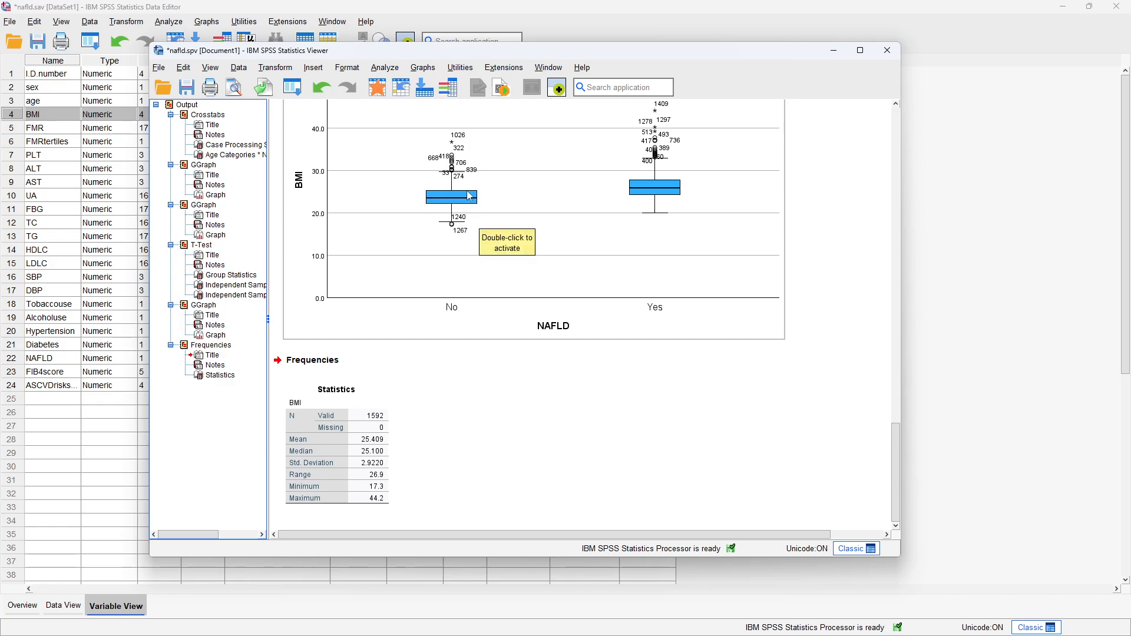
Set up a Crosstabs analysis with Age Categories as the row variable and NAFLD as the column variable
{"action": "left_click", "coordinate": [819, 365]}
{"action": "left_click_drag", "start_coordinate": [896, 466], "coordinate": [892, 143]}
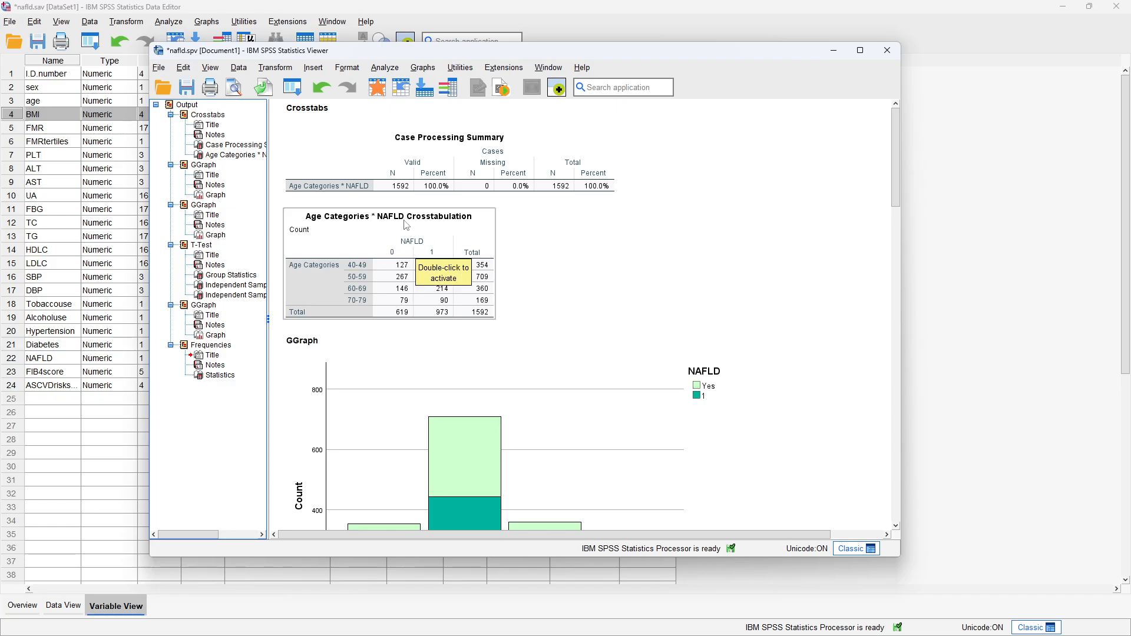
{"action": "left_click", "coordinate": [515, 234]}
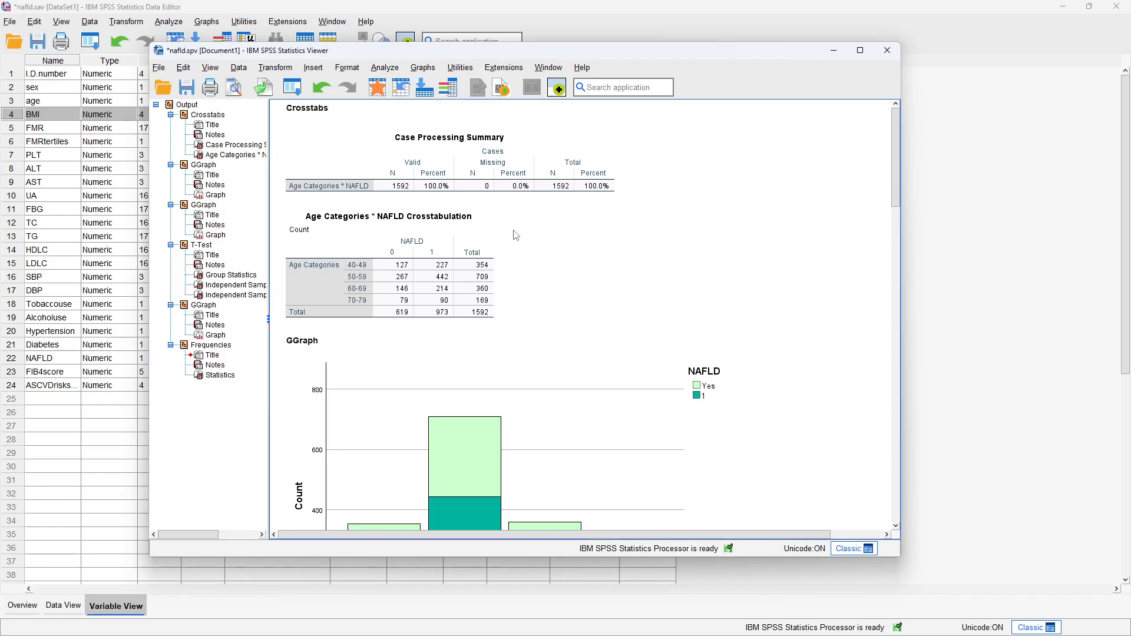
{"action": "left_click", "coordinate": [384, 68]}
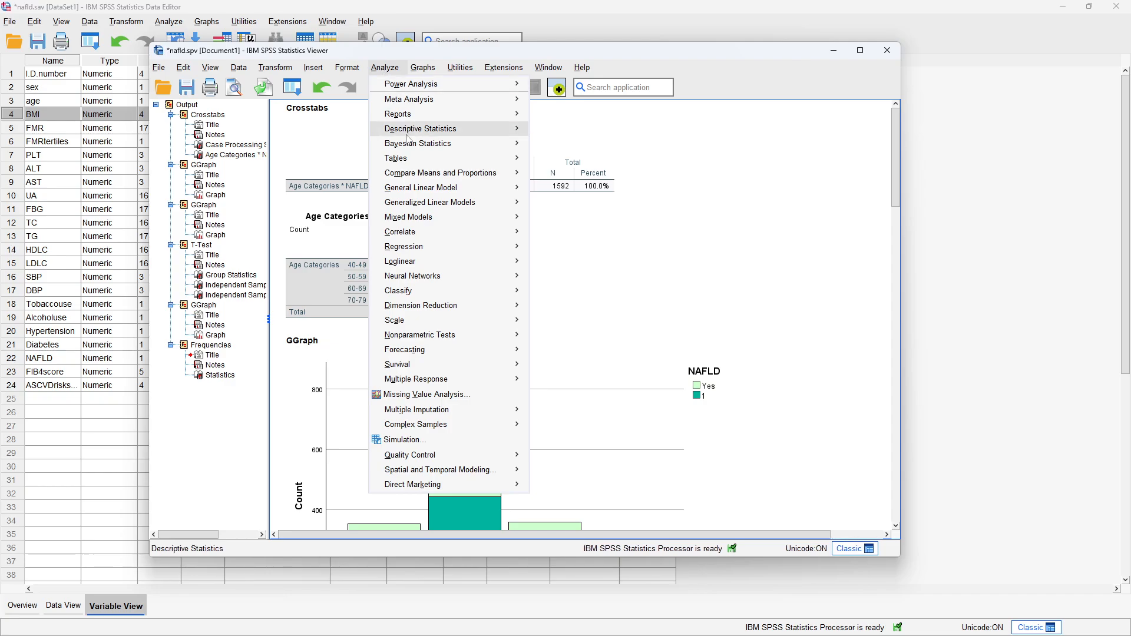
{"action": "mouse_move", "coordinate": [411, 134]}
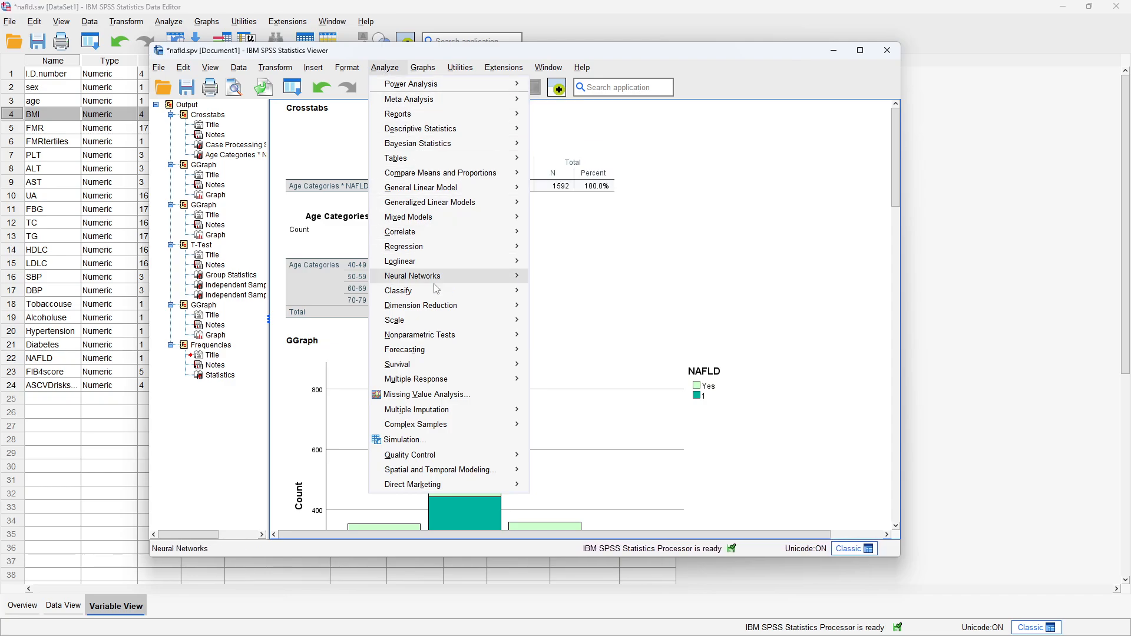
{"action": "mouse_move", "coordinate": [461, 136]}
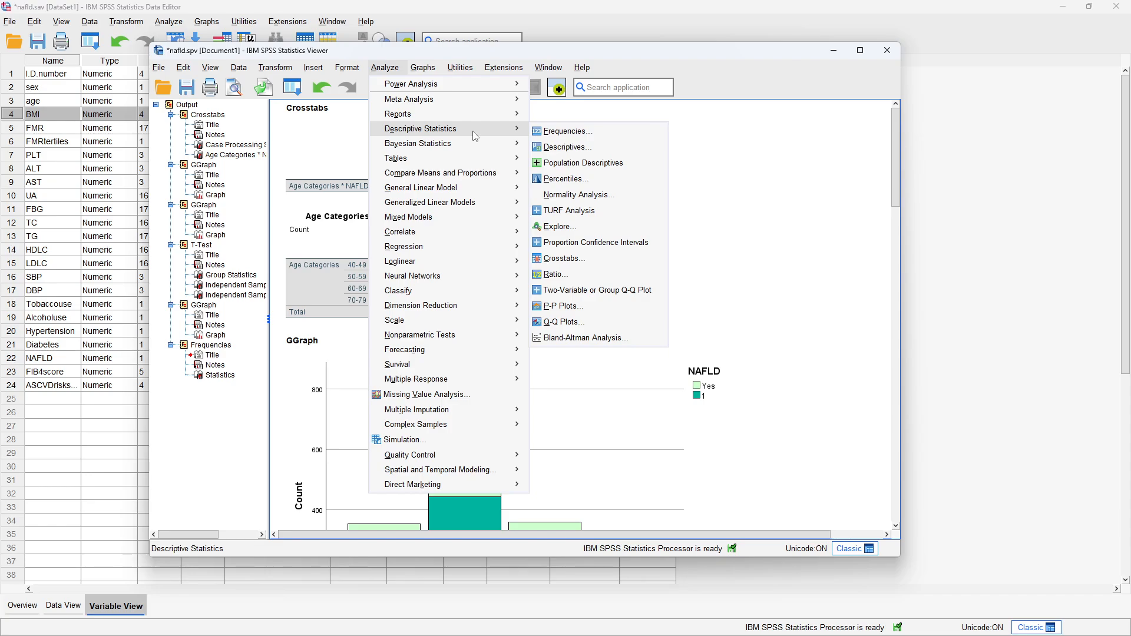
{"action": "left_click", "coordinate": [583, 263]}
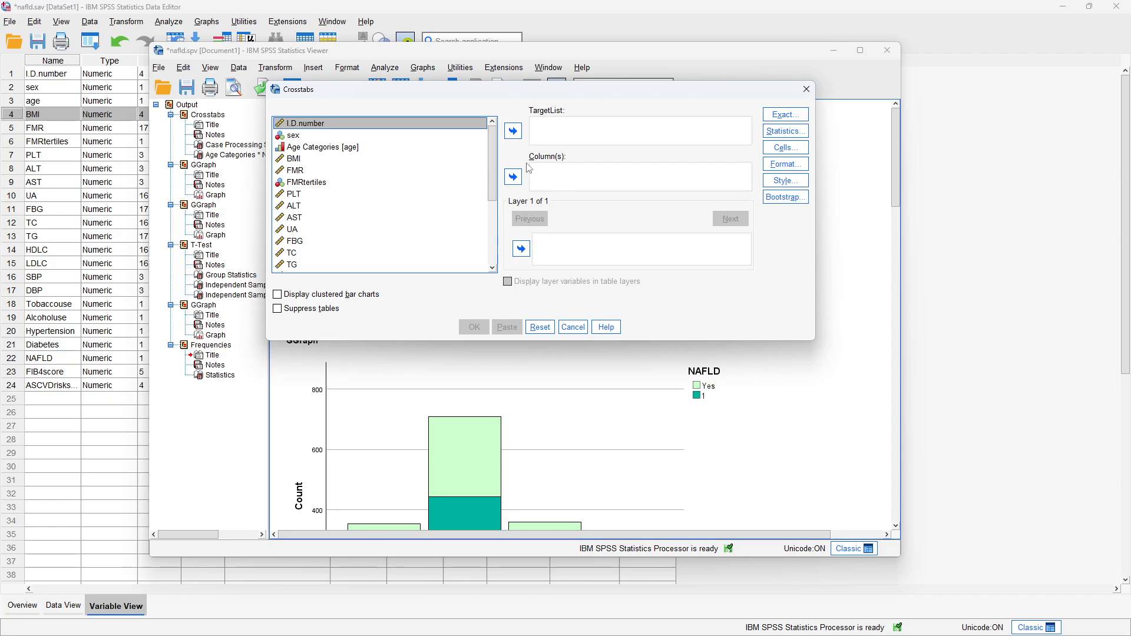
{"action": "left_click", "coordinate": [311, 147]}
{"action": "left_click", "coordinate": [512, 137]}
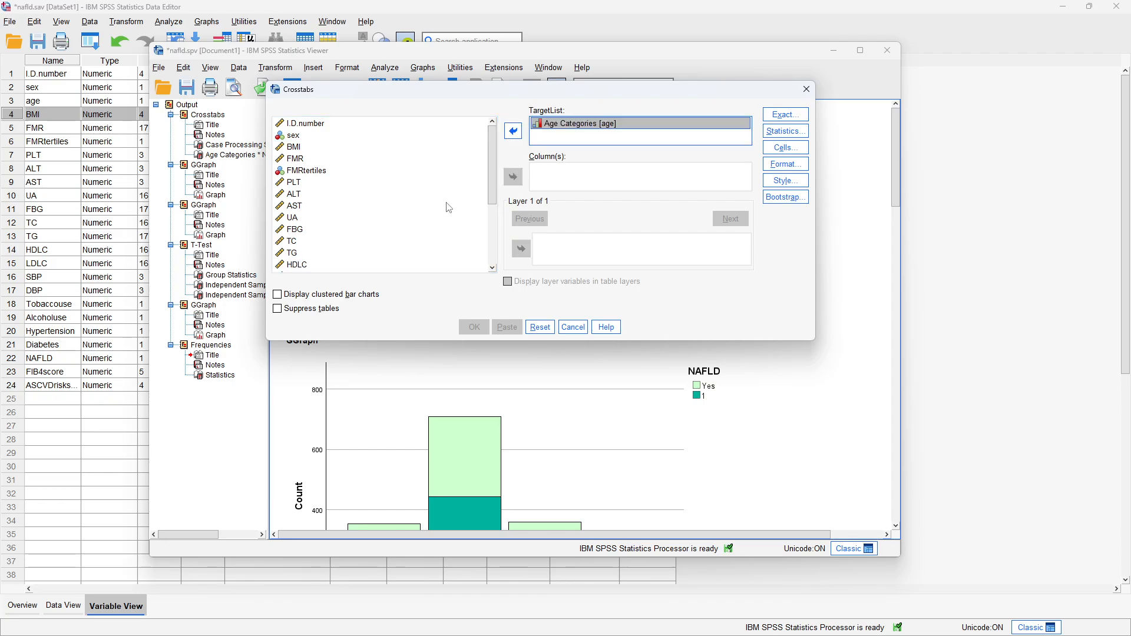
{"action": "scroll", "coordinate": [436, 212], "scroll_direction": "down", "scroll_amount": 4}
{"action": "left_click", "coordinate": [299, 242]}
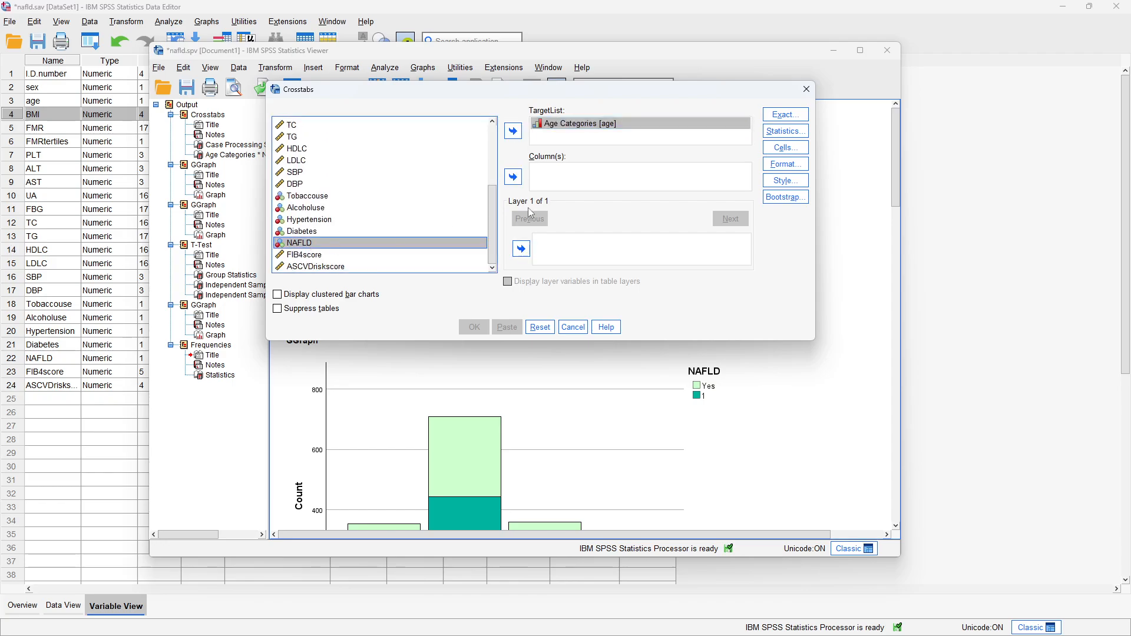
{"action": "left_click", "coordinate": [513, 177]}
Review the Crosstabs statistics options without choosing any, and paste the analysis as syntax
{"action": "left_click", "coordinate": [785, 131]}
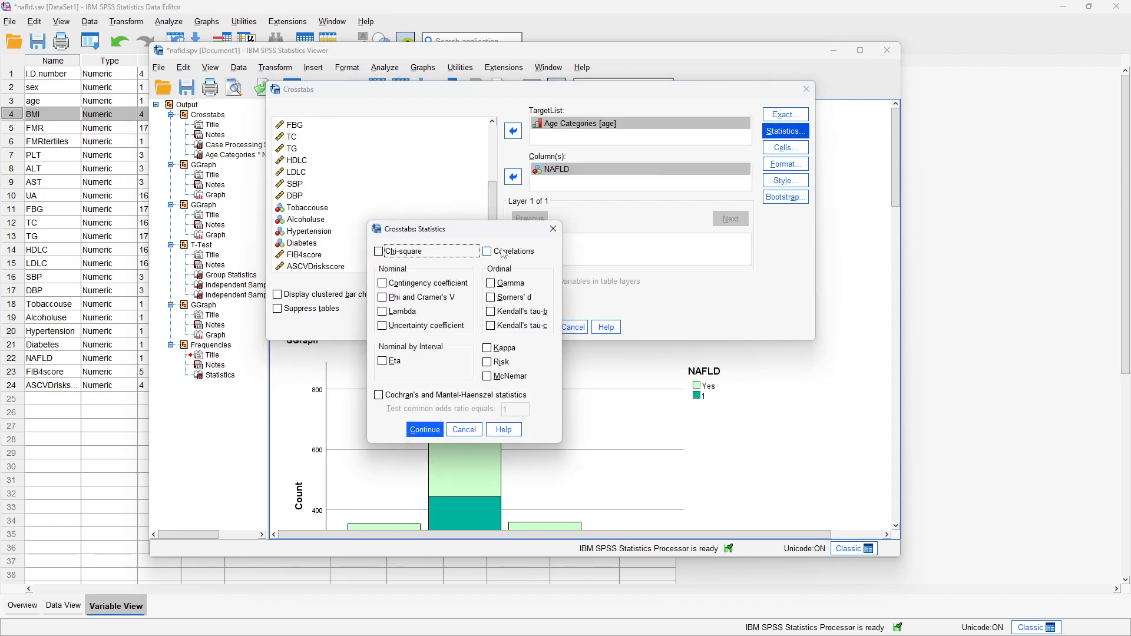
{"action": "left_click", "coordinate": [553, 228]}
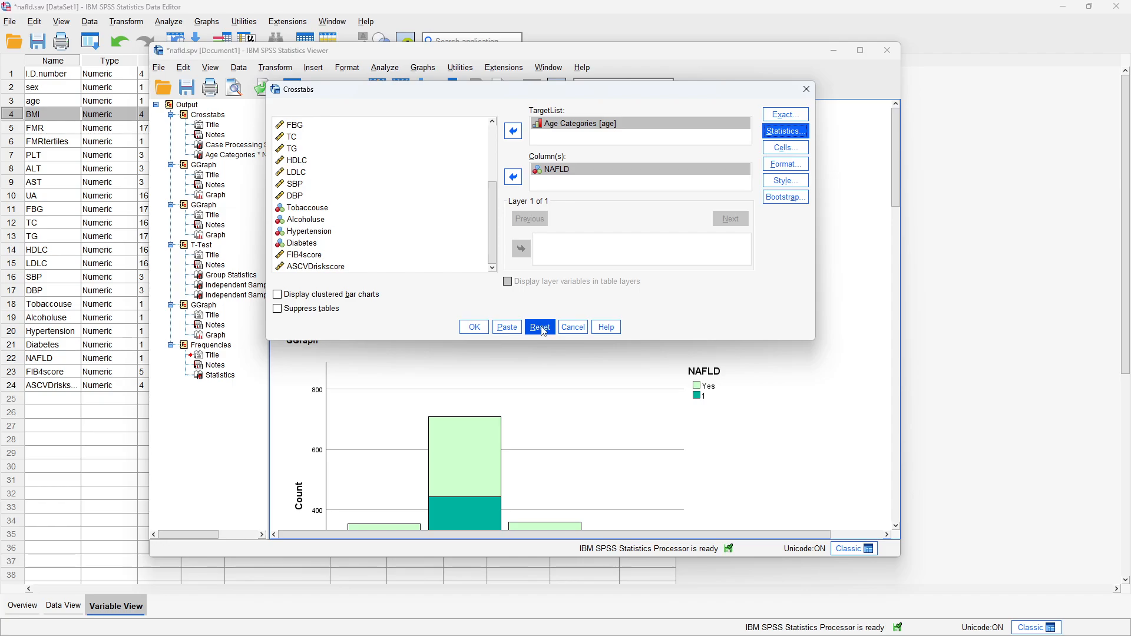
{"action": "left_click", "coordinate": [507, 328]}
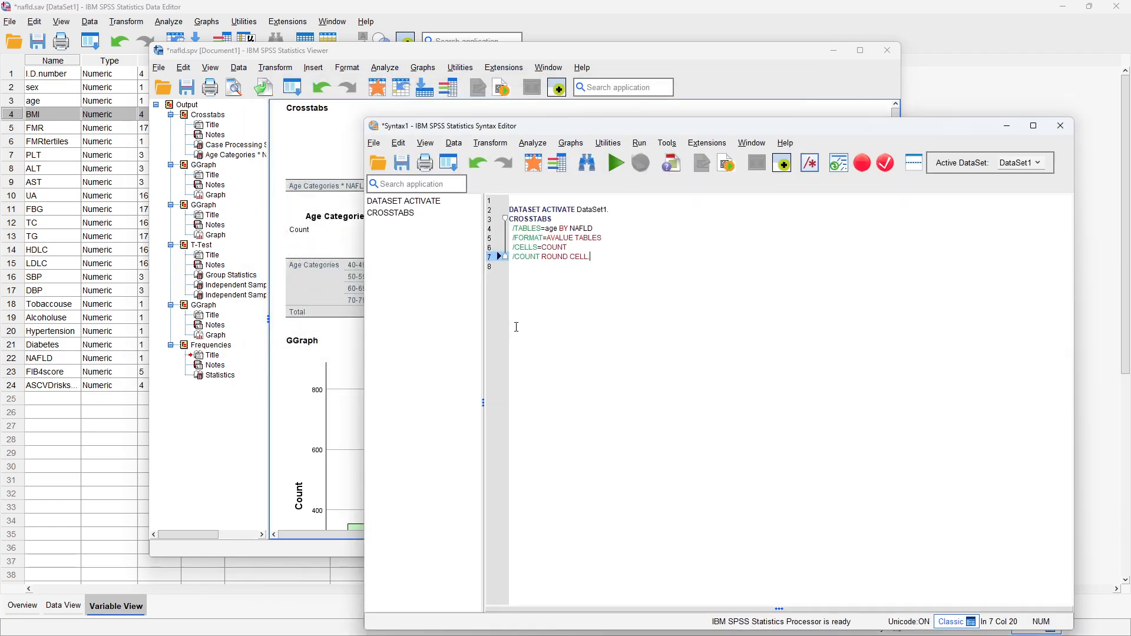
Highlight all the pasted DATASET ACTIVATE and CROSSTABS syntax to examine it, and clear the selection
{"action": "key", "text": "shift+Up"}
{"action": "key", "text": "shift+Up"}
{"action": "key", "text": "shift+Up"}
{"action": "key", "text": "shift+Up"}
{"action": "key", "text": "shift+Up"}
{"action": "key", "text": "shift+Up"}
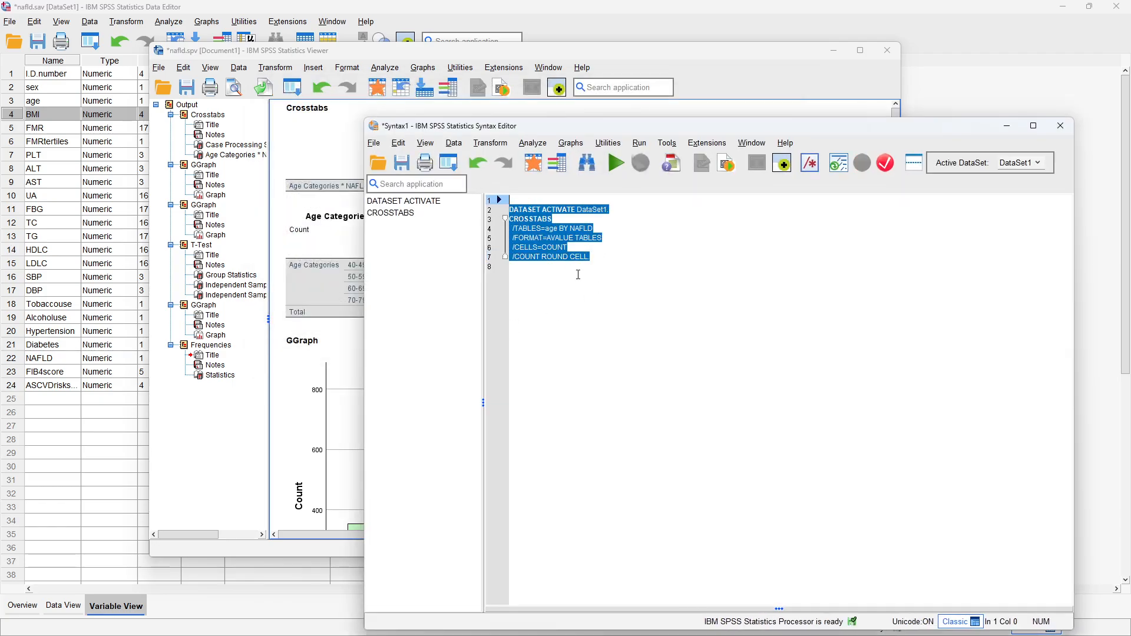
{"action": "left_click", "coordinate": [591, 271]}
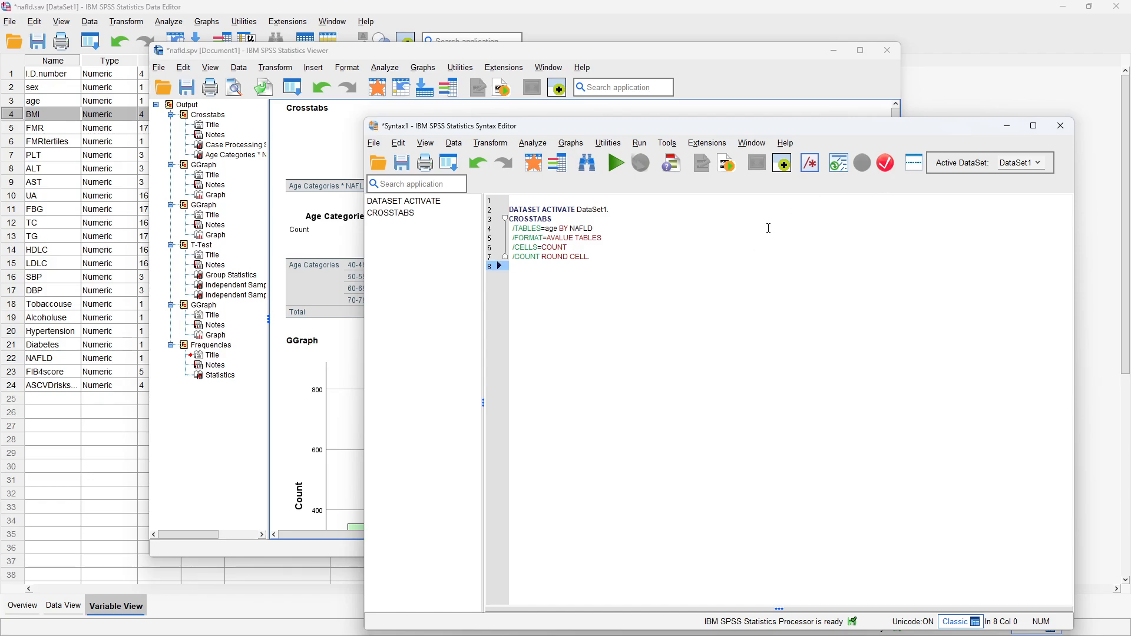
From the output viewer, build a custom table with Age Categories, FMRtertiles and sex stacked in rows and NAFLD in columns
{"action": "left_click", "coordinate": [649, 54]}
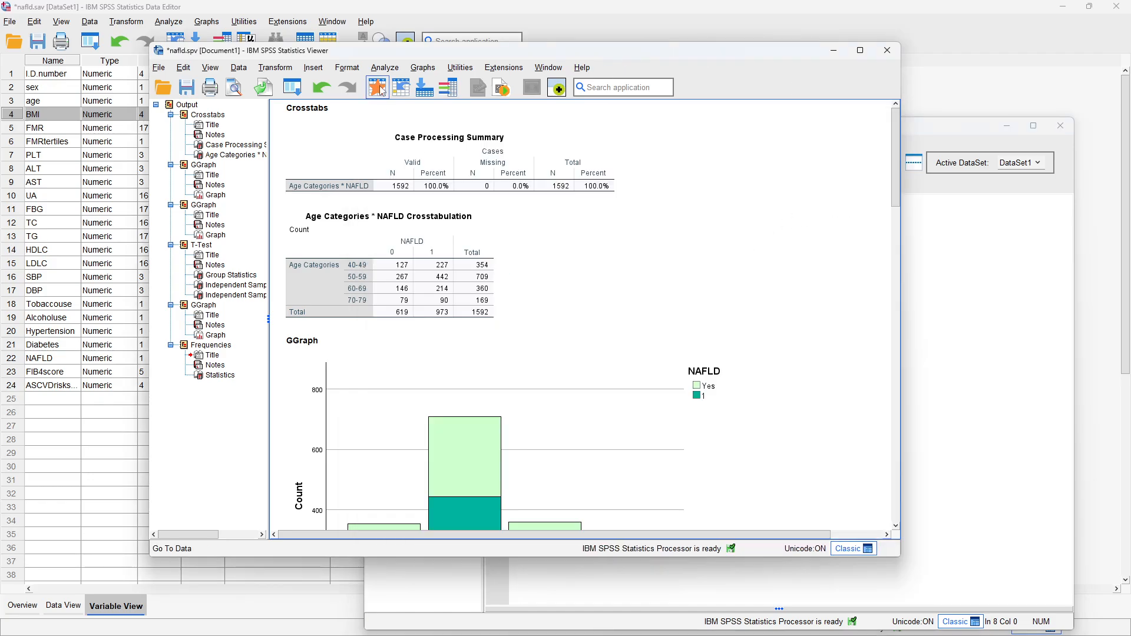
{"action": "left_click", "coordinate": [395, 69]}
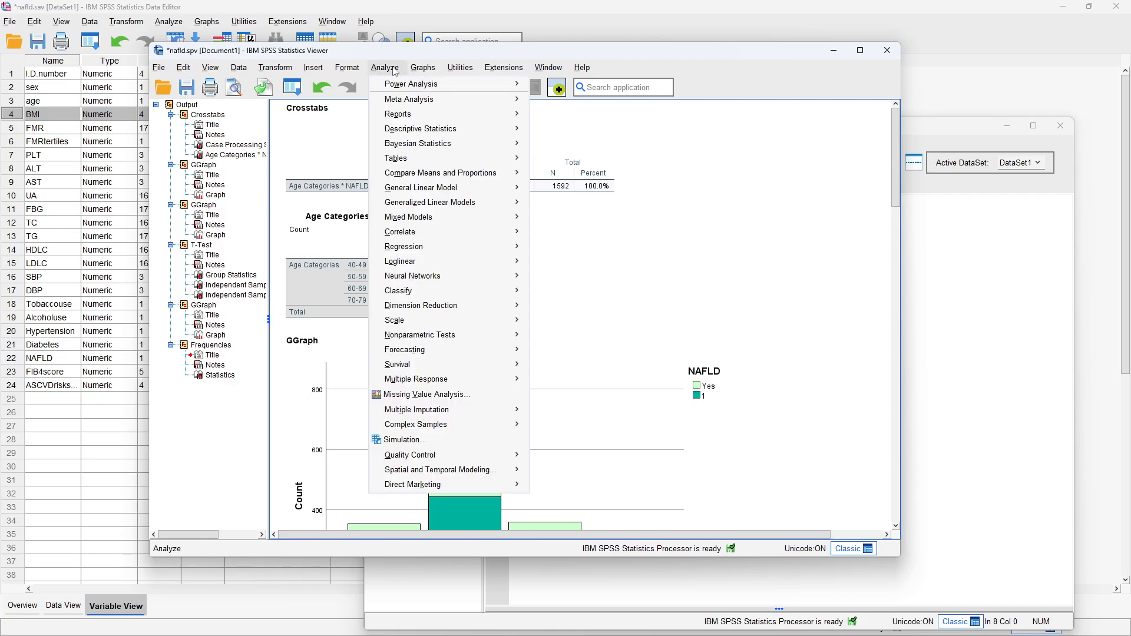
{"action": "mouse_move", "coordinate": [413, 159]}
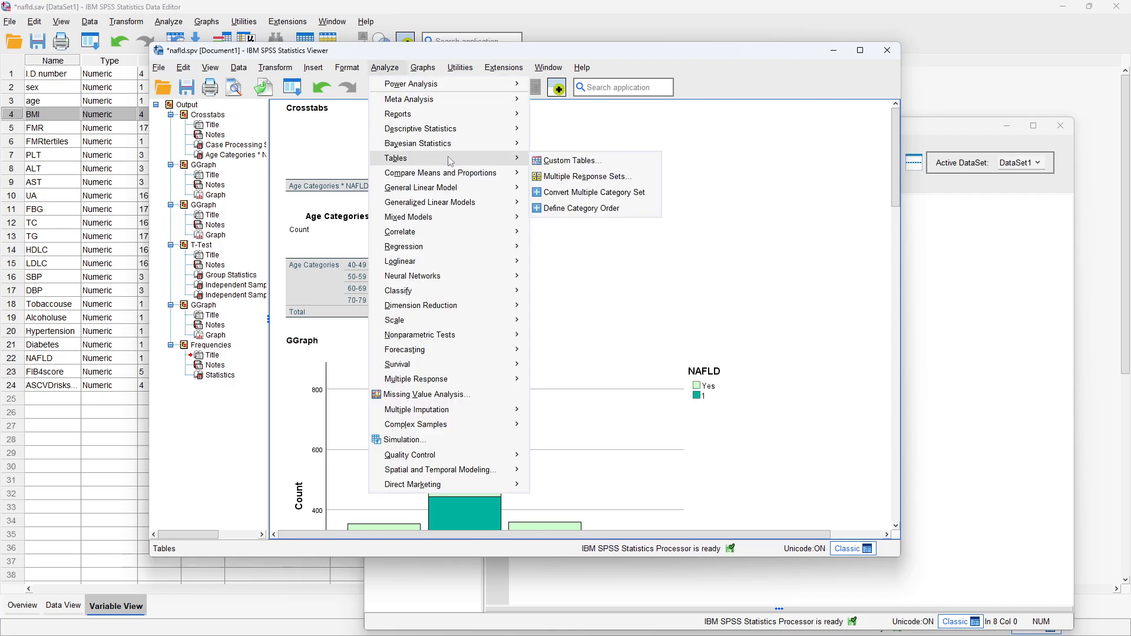
{"action": "left_click", "coordinate": [560, 160]}
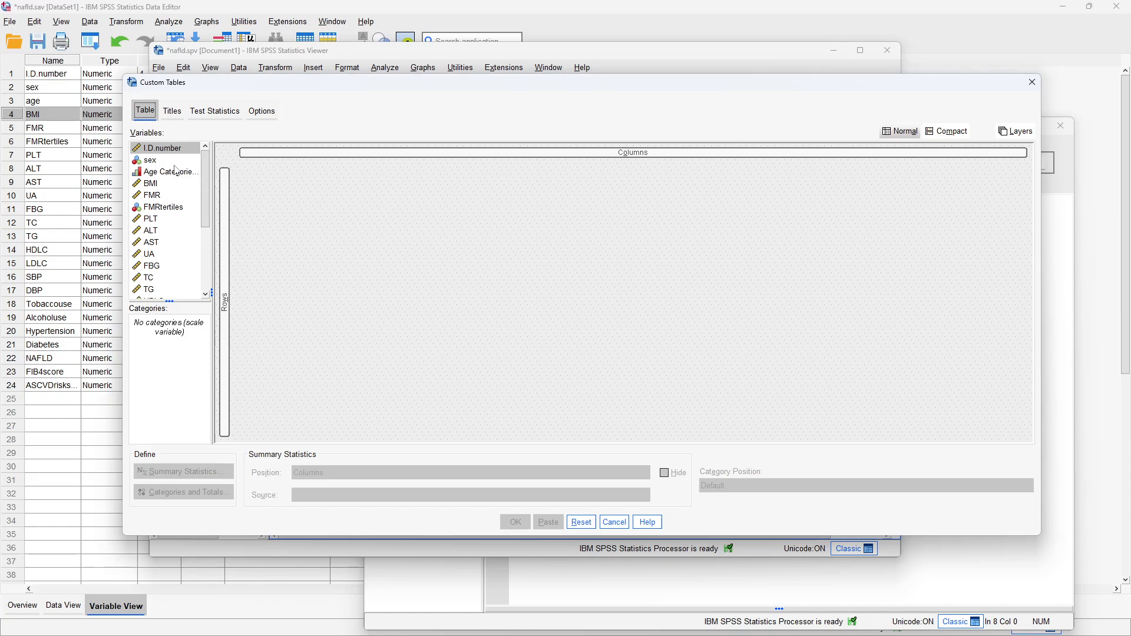
{"action": "left_click_drag", "start_coordinate": [177, 180], "coordinate": [243, 296]}
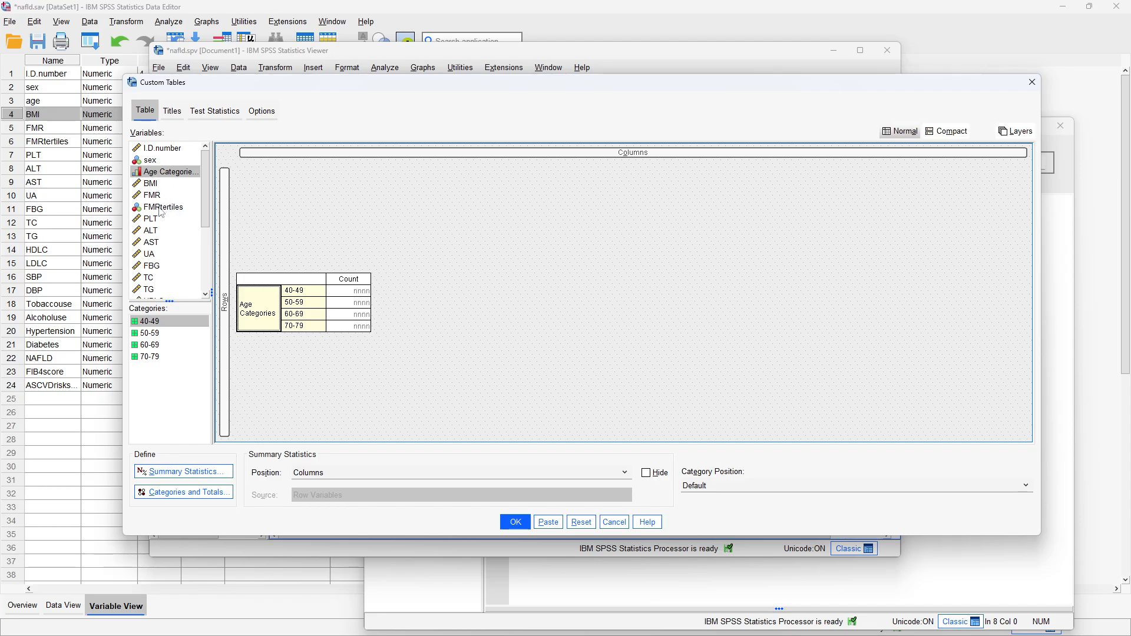
{"action": "left_click_drag", "start_coordinate": [160, 212], "coordinate": [259, 347]}
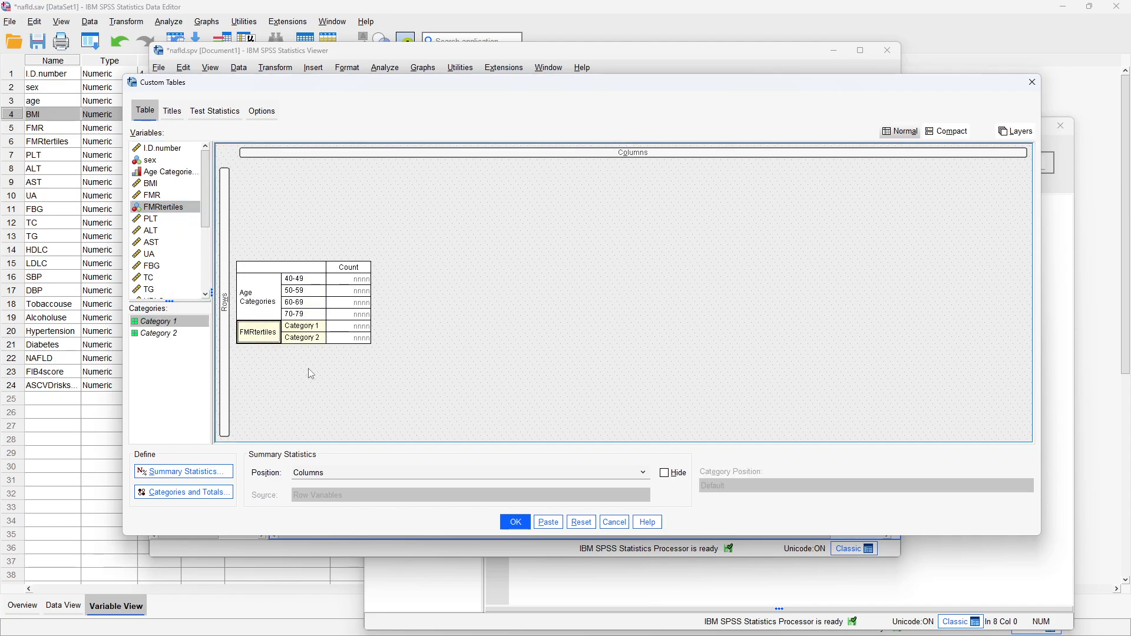
{"action": "left_click_drag", "start_coordinate": [277, 368], "coordinate": [273, 345]}
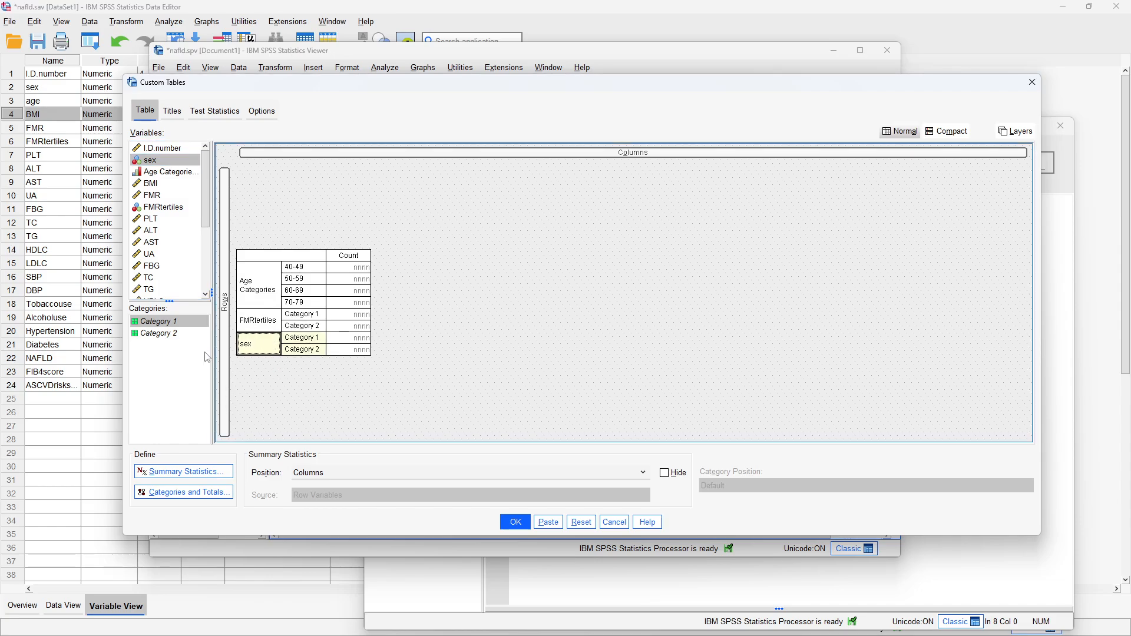
{"action": "left_click_drag", "start_coordinate": [204, 216], "coordinate": [363, 172]}
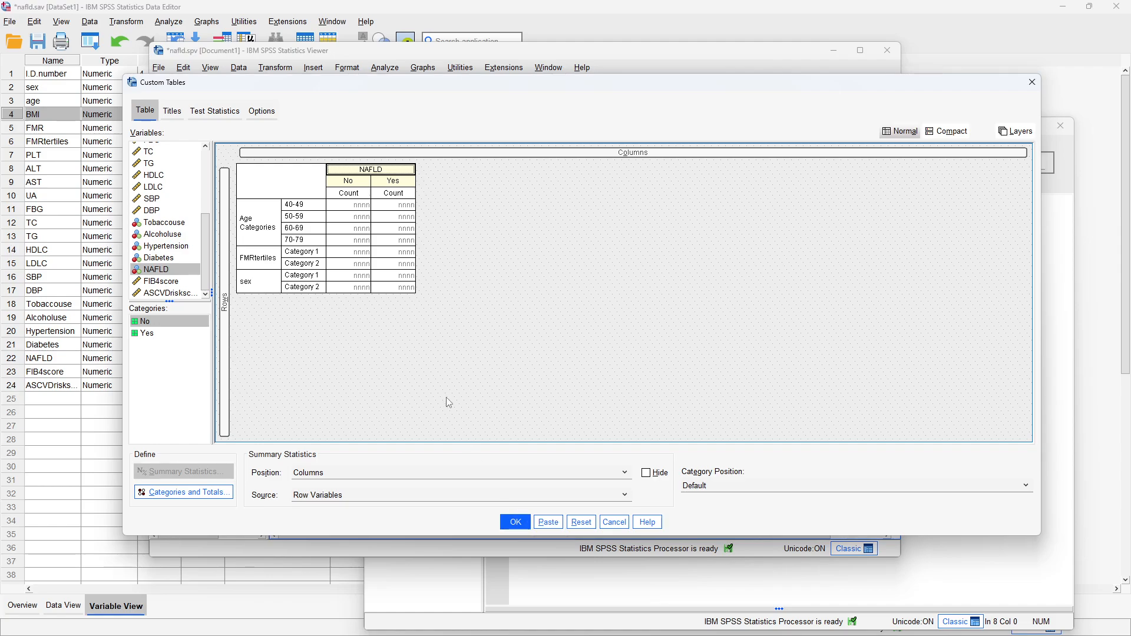
Paste the custom table as syntax and run only the CTABLES block to produce the table in the output
{"action": "left_click", "coordinate": [537, 522]}
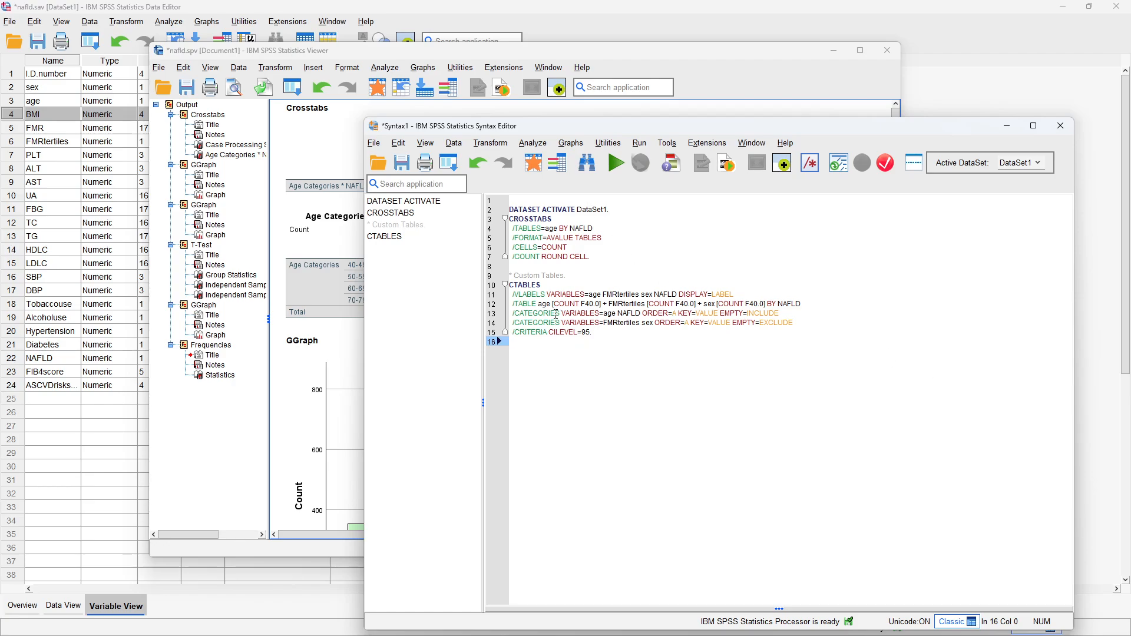
{"action": "left_click_drag", "start_coordinate": [600, 333], "coordinate": [536, 254]}
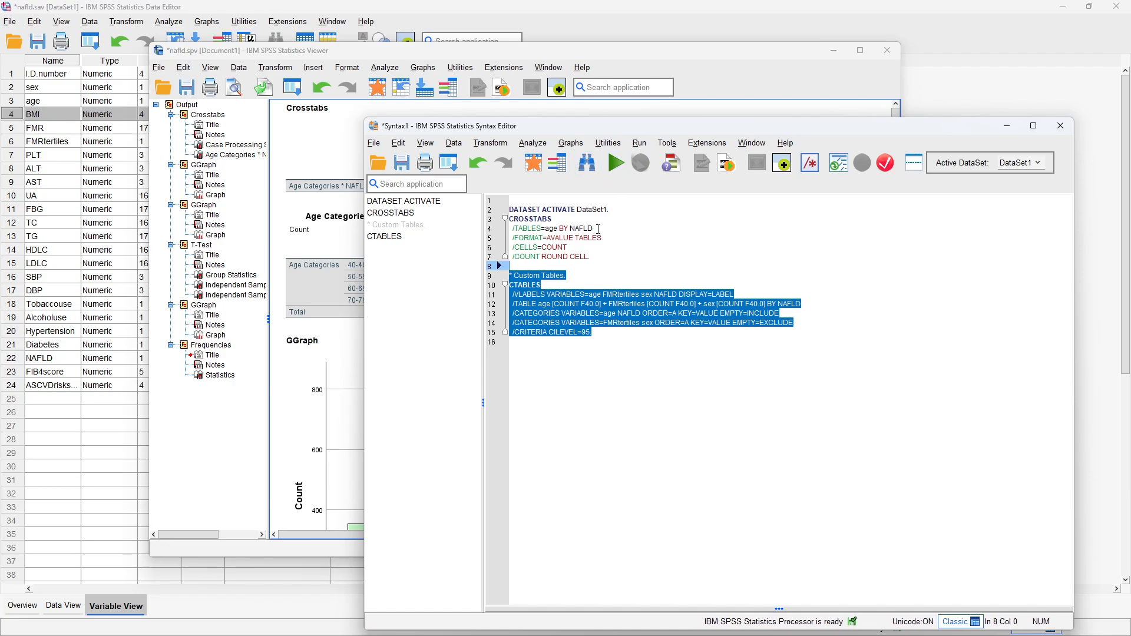
{"action": "left_click", "coordinate": [616, 163]}
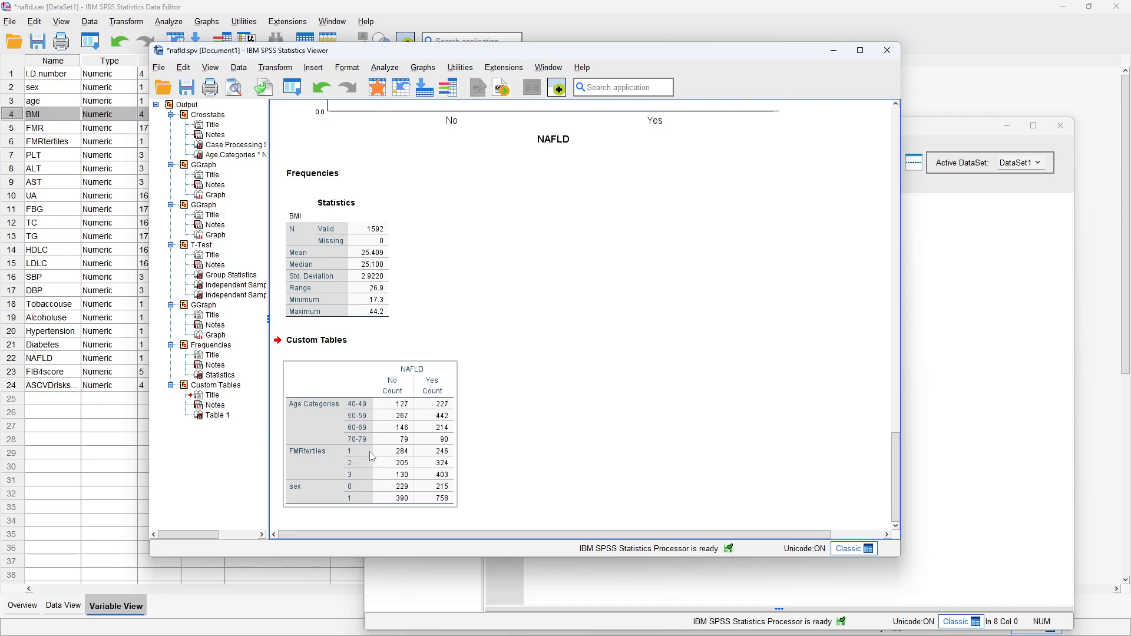
{"action": "left_click", "coordinate": [523, 401]}
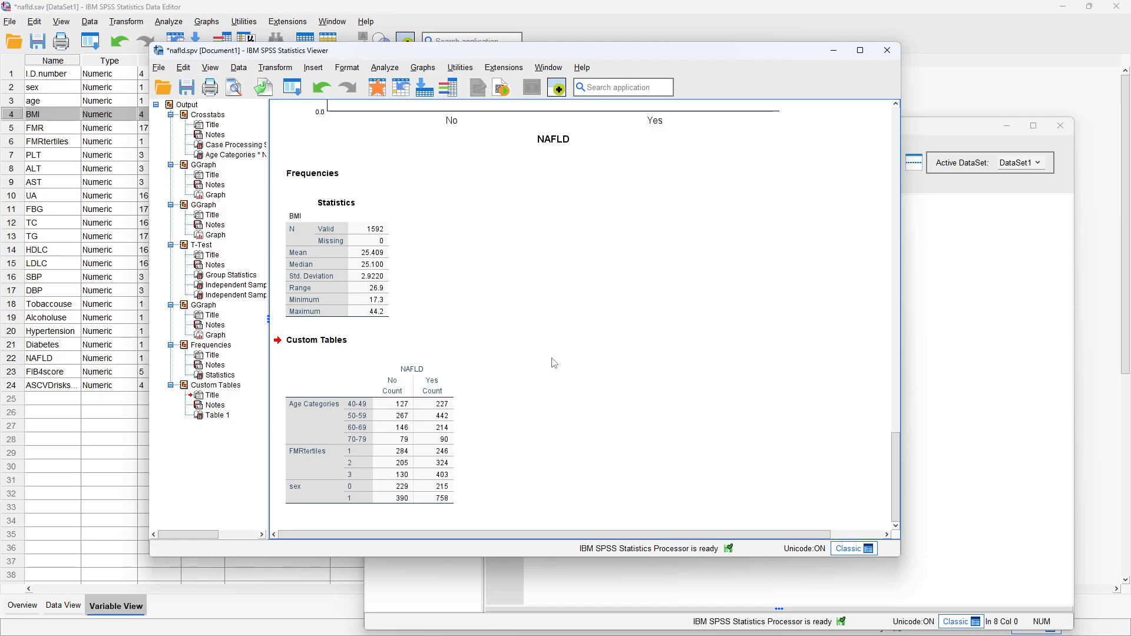
Look back at the age-by-NAFLD bar chart, open the Chart Builder, and clear the previous boxplot setup
{"action": "scroll", "coordinate": [554, 363], "scroll_direction": "up", "scroll_amount": 15}
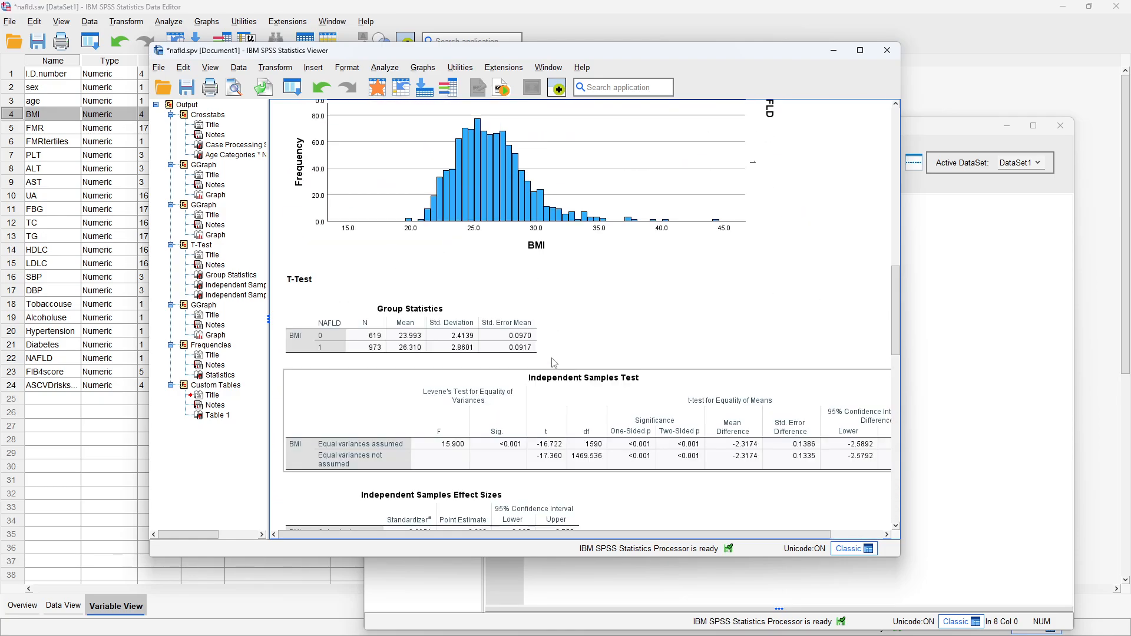
{"action": "scroll", "coordinate": [554, 363], "scroll_direction": "up", "scroll_amount": 6}
{"action": "scroll", "coordinate": [554, 363], "scroll_direction": "down", "scroll_amount": 3}
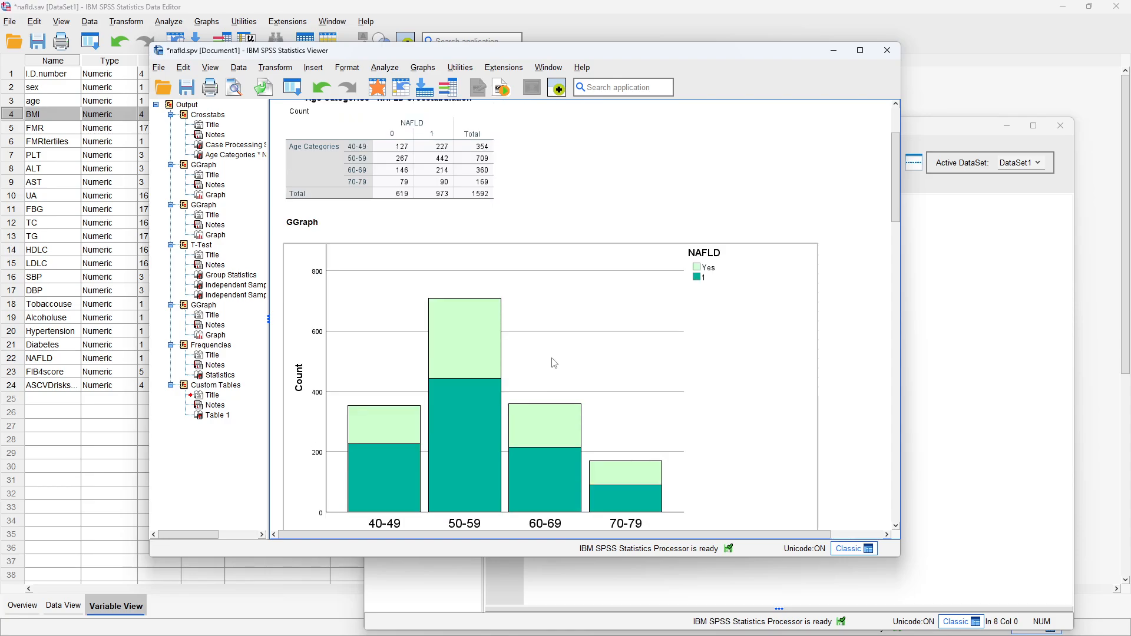
{"action": "left_click", "coordinate": [430, 69]}
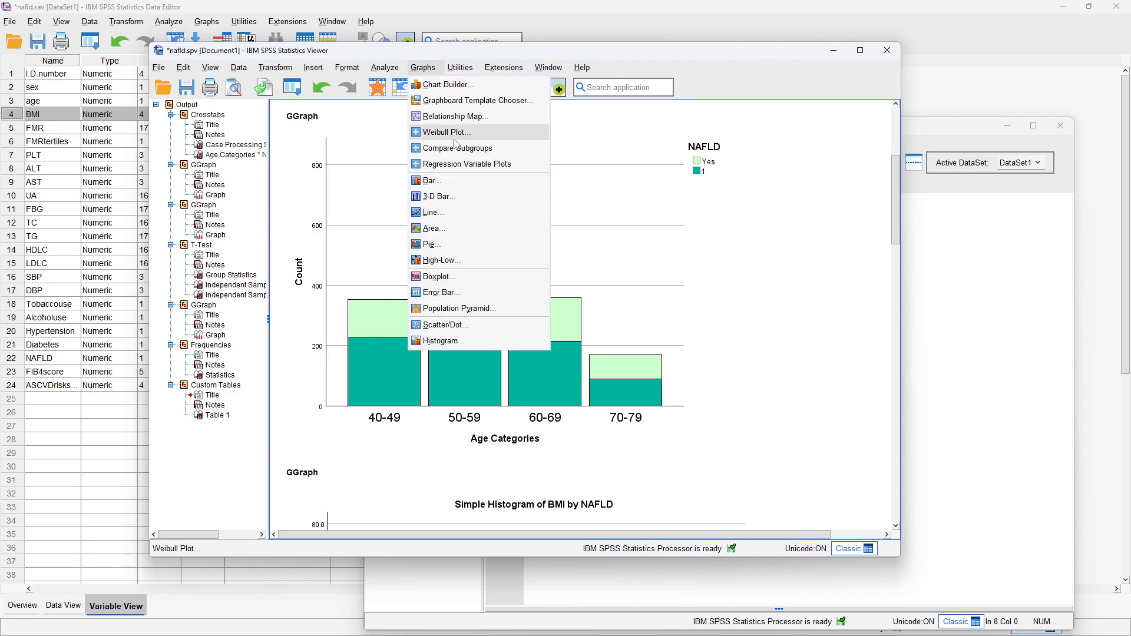
{"action": "left_click", "coordinate": [458, 85]}
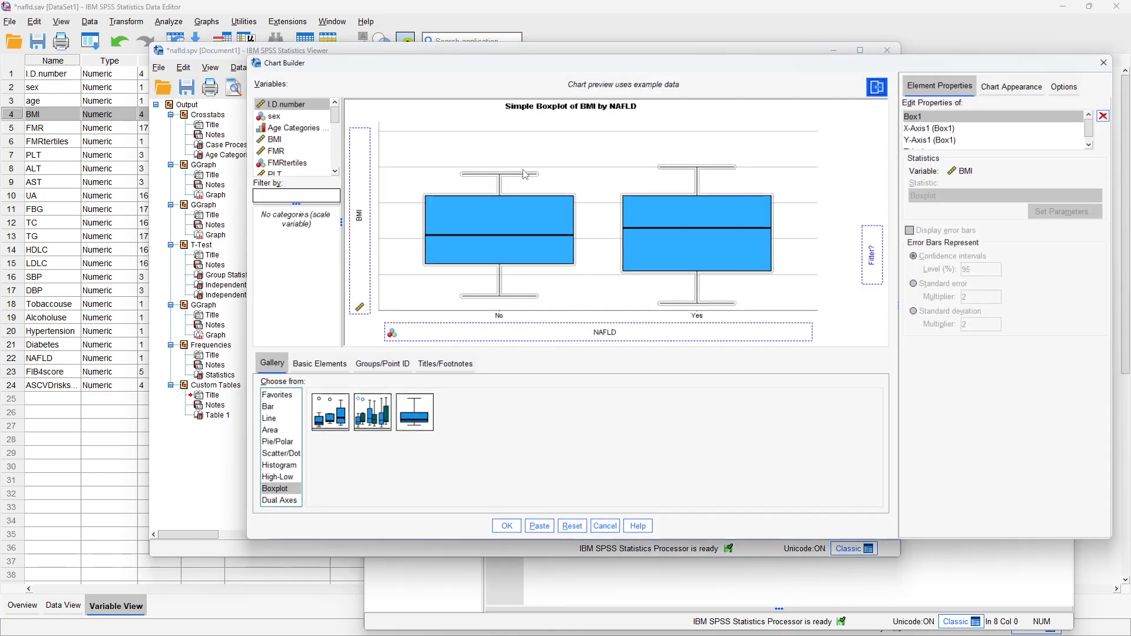
{"action": "left_click_drag", "start_coordinate": [669, 62], "coordinate": [559, 29]}
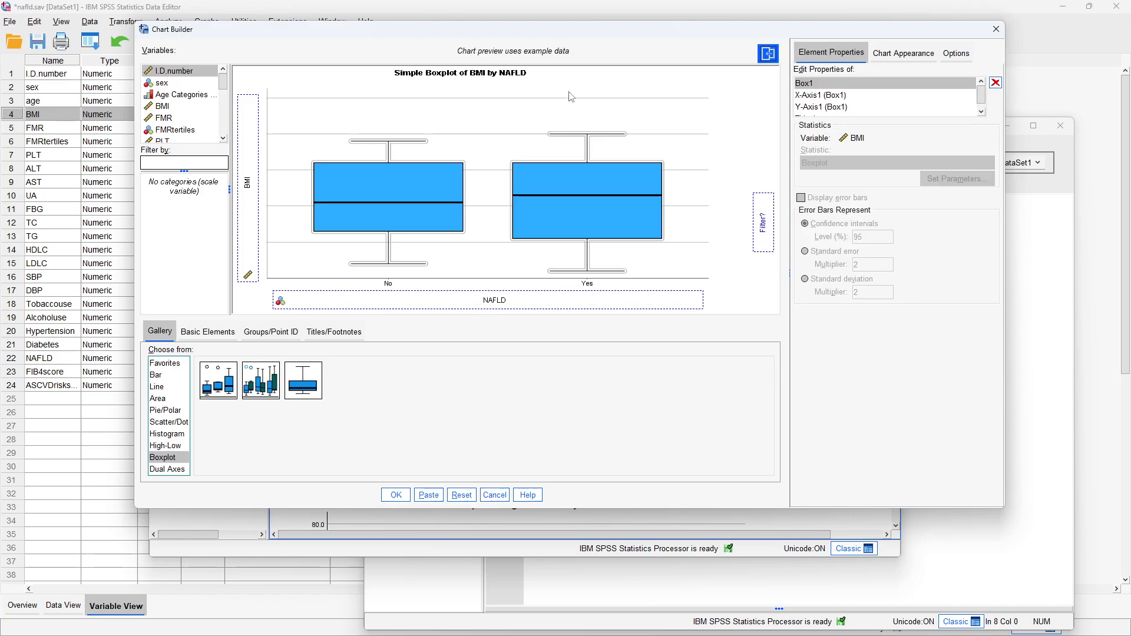
{"action": "left_click", "coordinate": [461, 495]}
{"action": "left_click", "coordinate": [463, 496]}
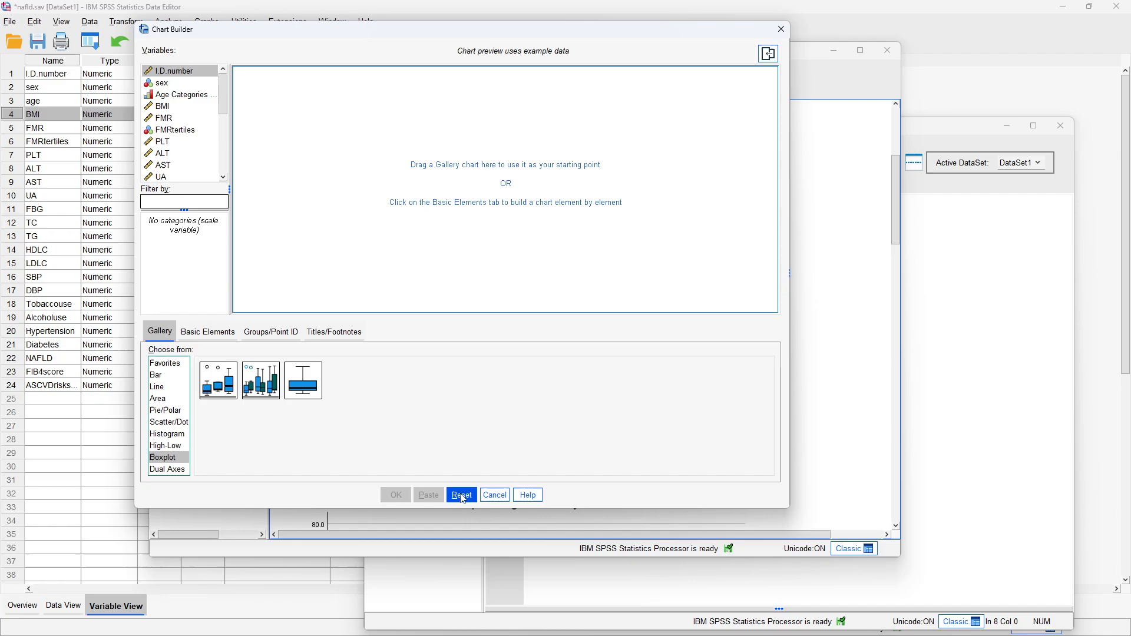
Set up a stacked bar chart with Age Categories on the x-axis and NAFLD as the stack colour
{"action": "left_click", "coordinate": [181, 426]}
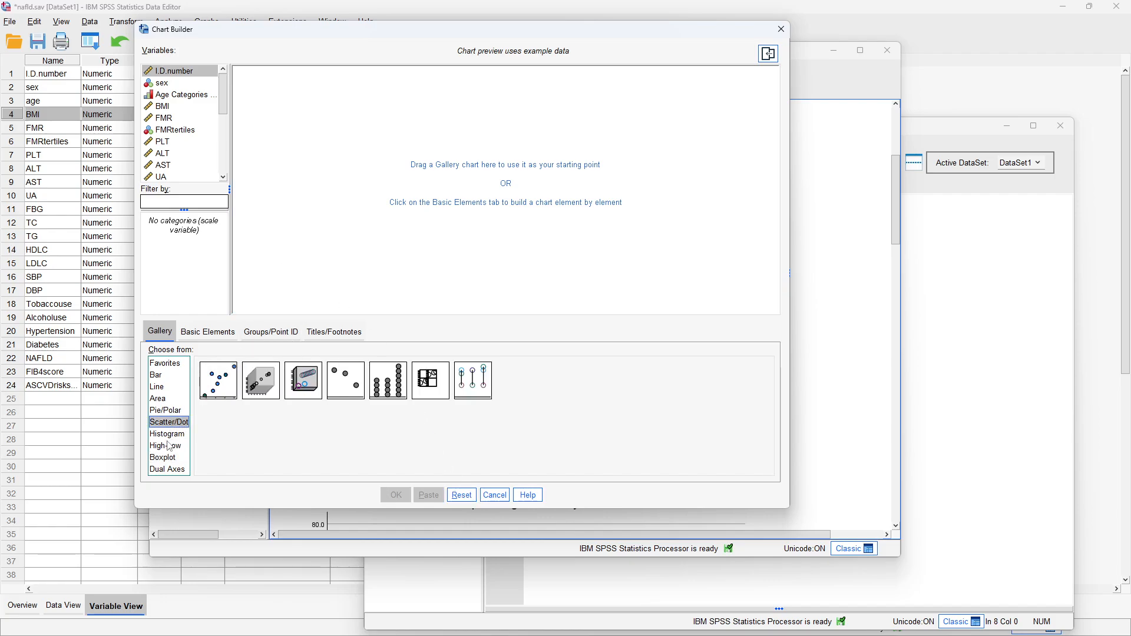
{"action": "left_click", "coordinate": [163, 378]}
{"action": "left_click_drag", "start_coordinate": [306, 396], "coordinate": [349, 188]}
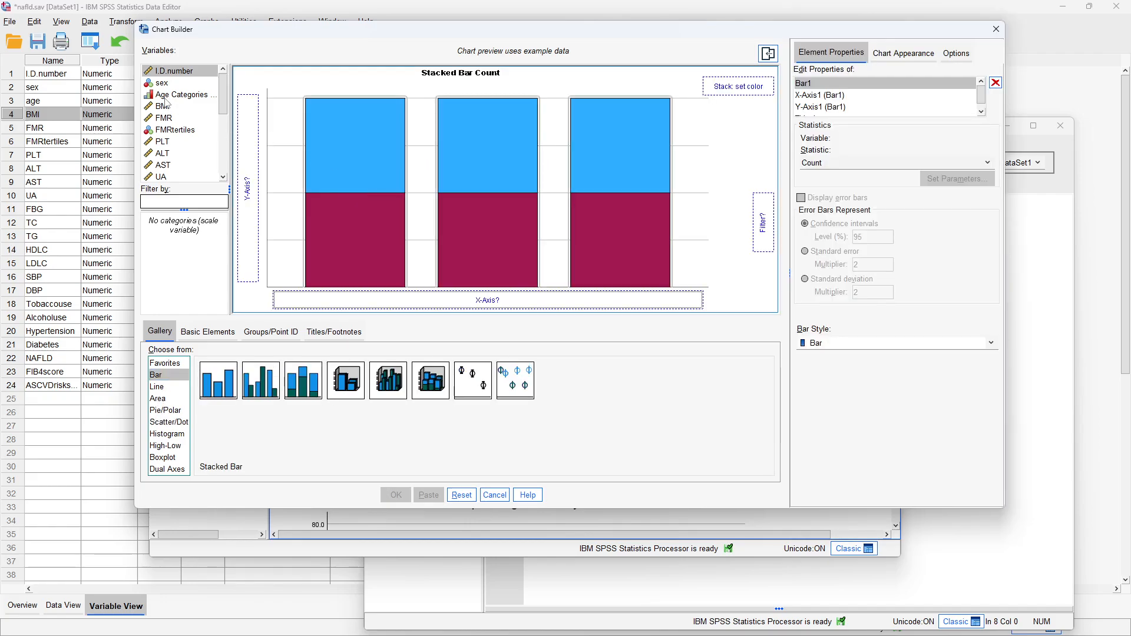
{"action": "left_click_drag", "start_coordinate": [172, 95], "coordinate": [313, 298]}
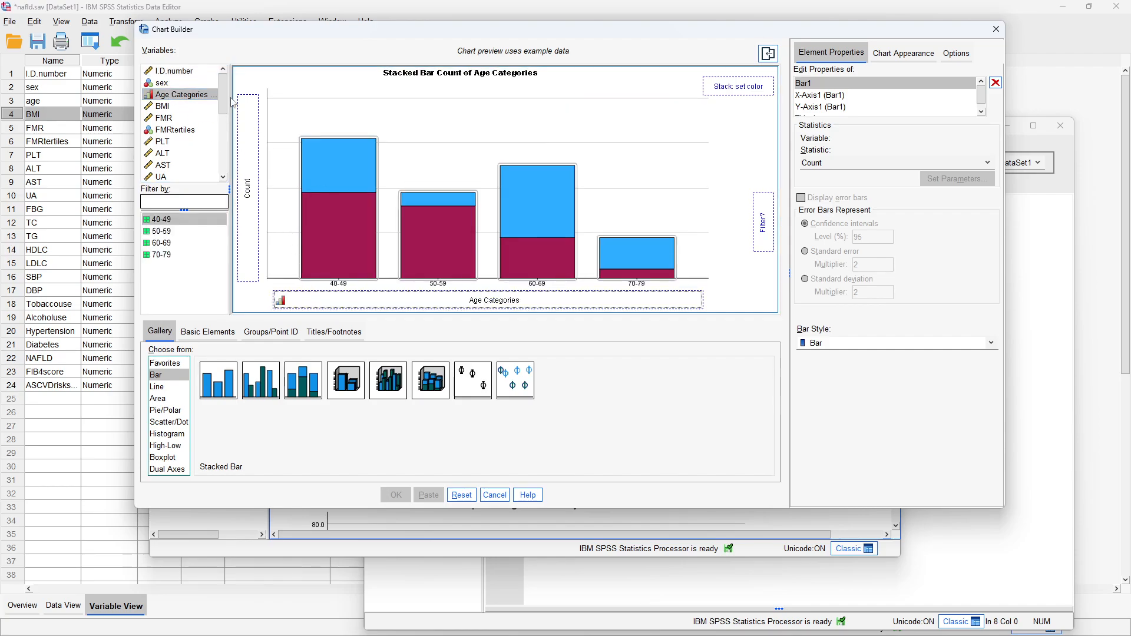
{"action": "scroll", "coordinate": [177, 129], "scroll_direction": "down", "scroll_amount": 5}
{"action": "left_click_drag", "start_coordinate": [170, 153], "coordinate": [742, 91]}
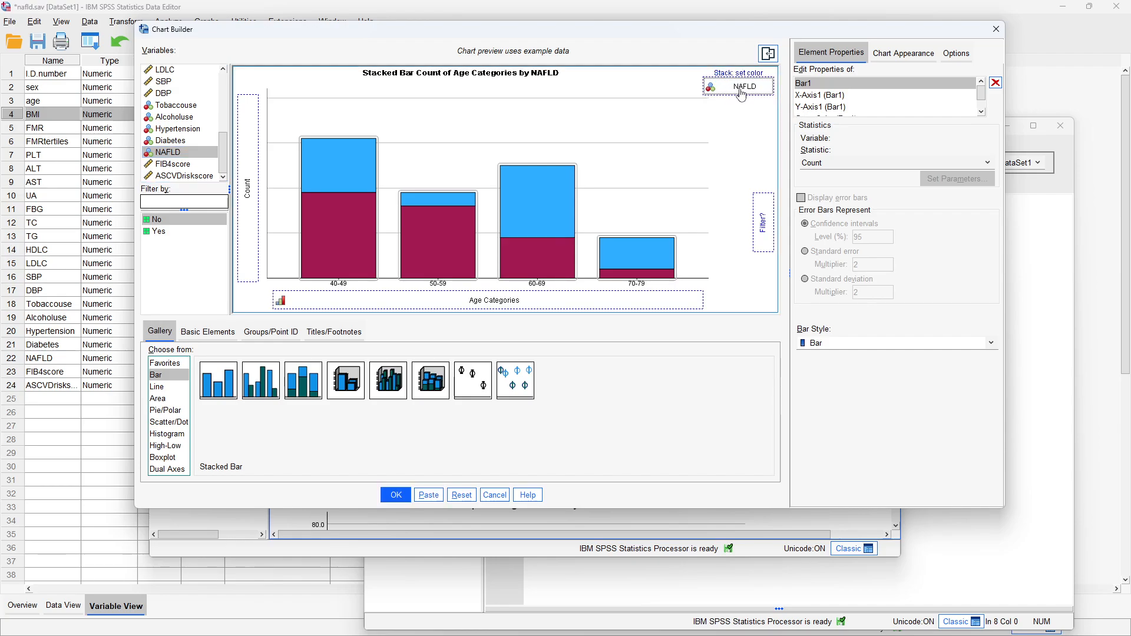
Make the stacked bars show percentages based on the total for each x-axis category, and generate the chart
{"action": "left_click", "coordinate": [827, 166]}
{"action": "left_click", "coordinate": [837, 180]}
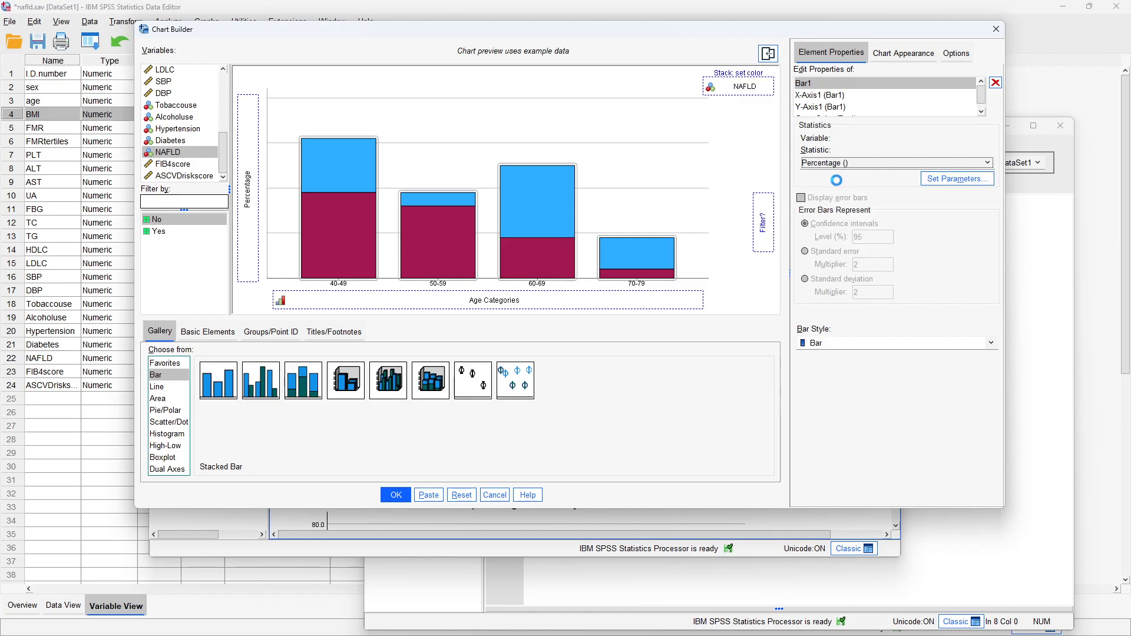
{"action": "left_click", "coordinate": [929, 179]}
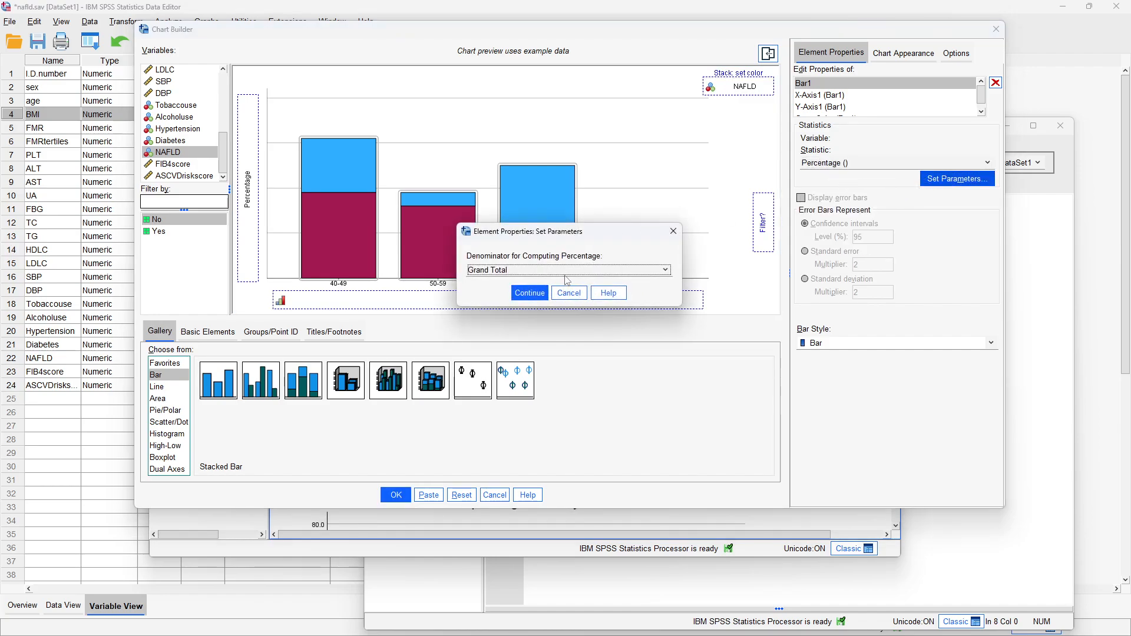
{"action": "left_click", "coordinate": [565, 271]}
{"action": "left_click", "coordinate": [542, 293]}
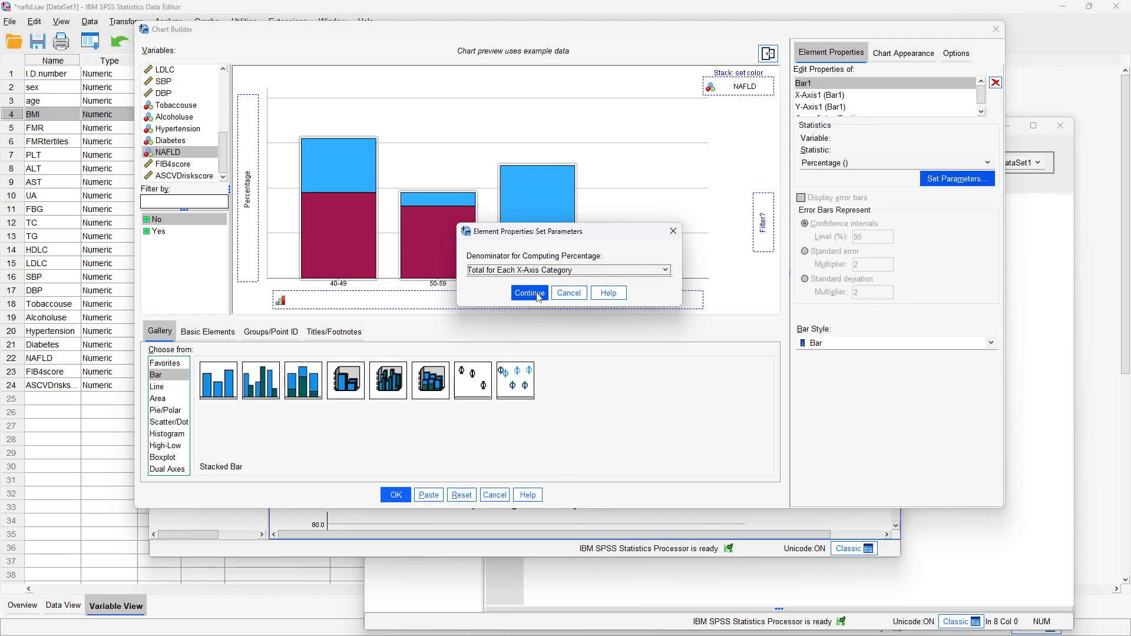
{"action": "left_click", "coordinate": [530, 293]}
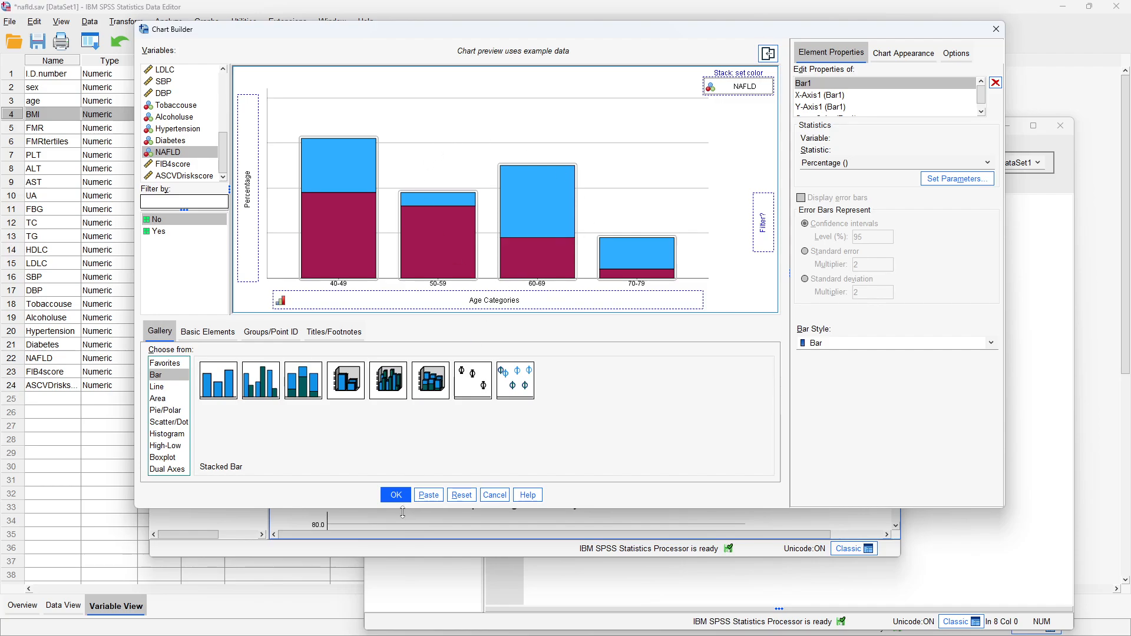
{"action": "left_click", "coordinate": [397, 495]}
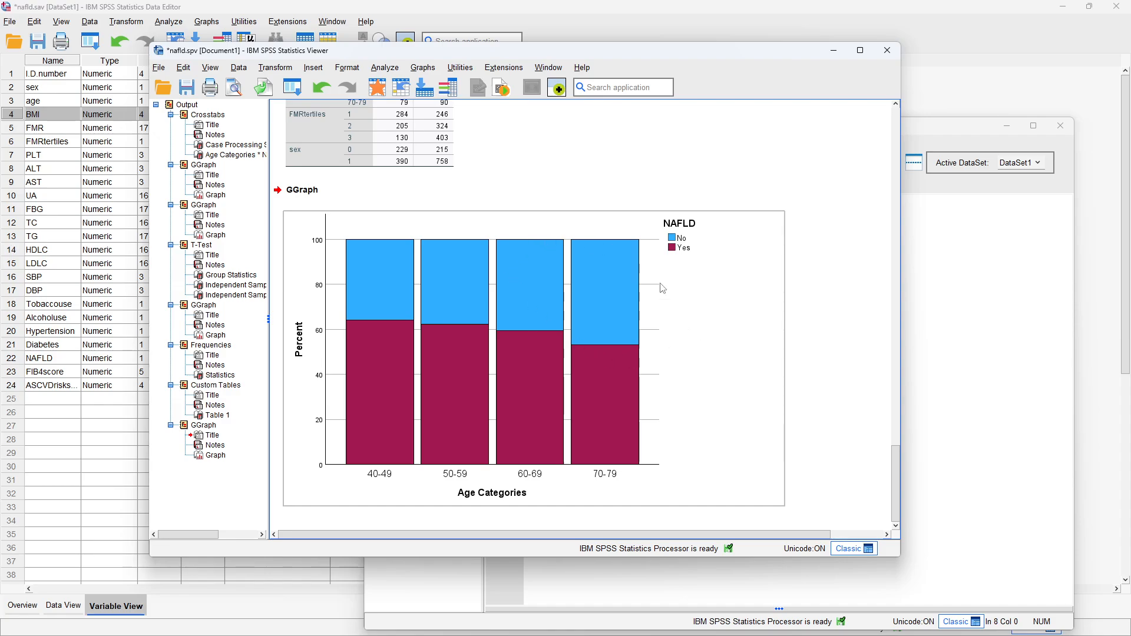
Open the new stacked bar chart for editing and recolour the NAFLD No segments golden yellow (225, 188, 29)
{"action": "double_click", "coordinate": [715, 333]}
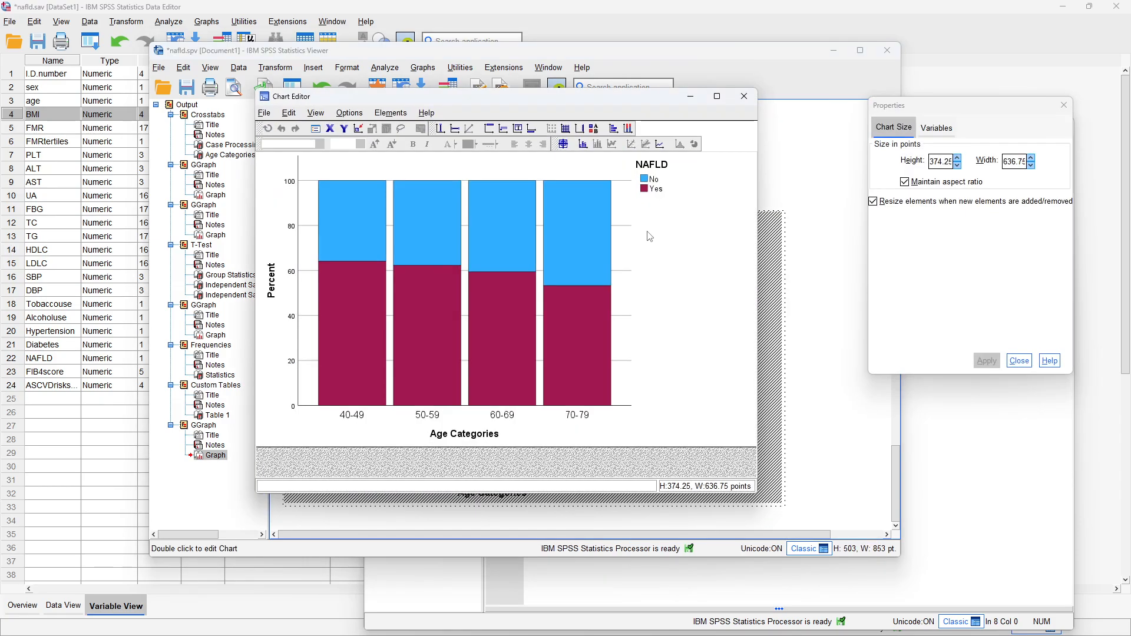
{"action": "left_click", "coordinate": [599, 246]}
{"action": "left_click", "coordinate": [601, 247]}
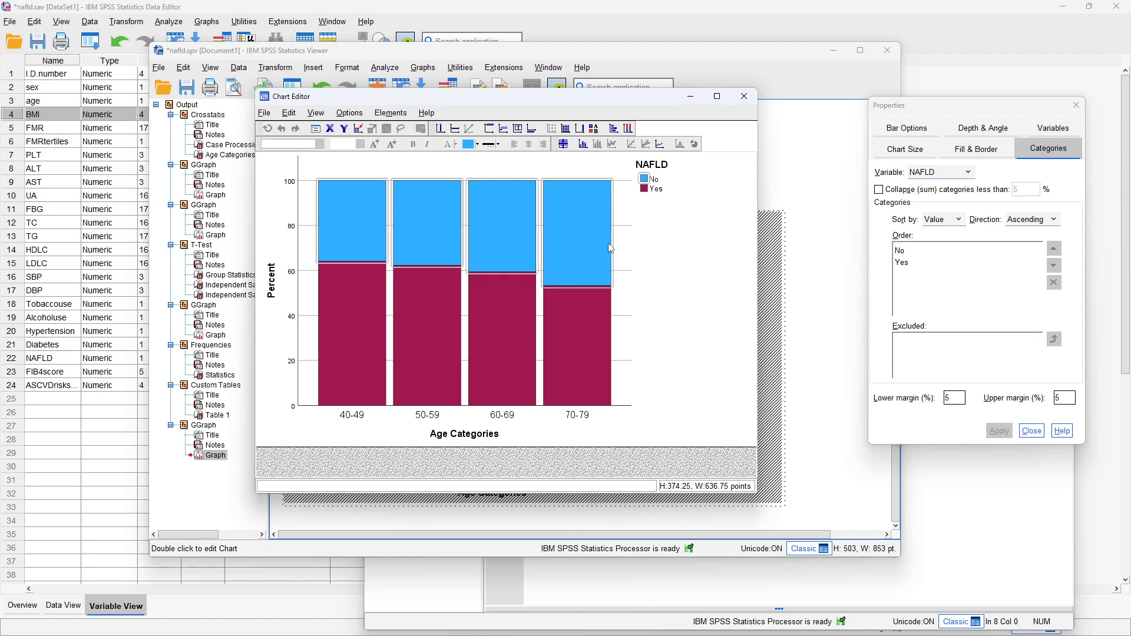
{"action": "left_click", "coordinate": [977, 150]}
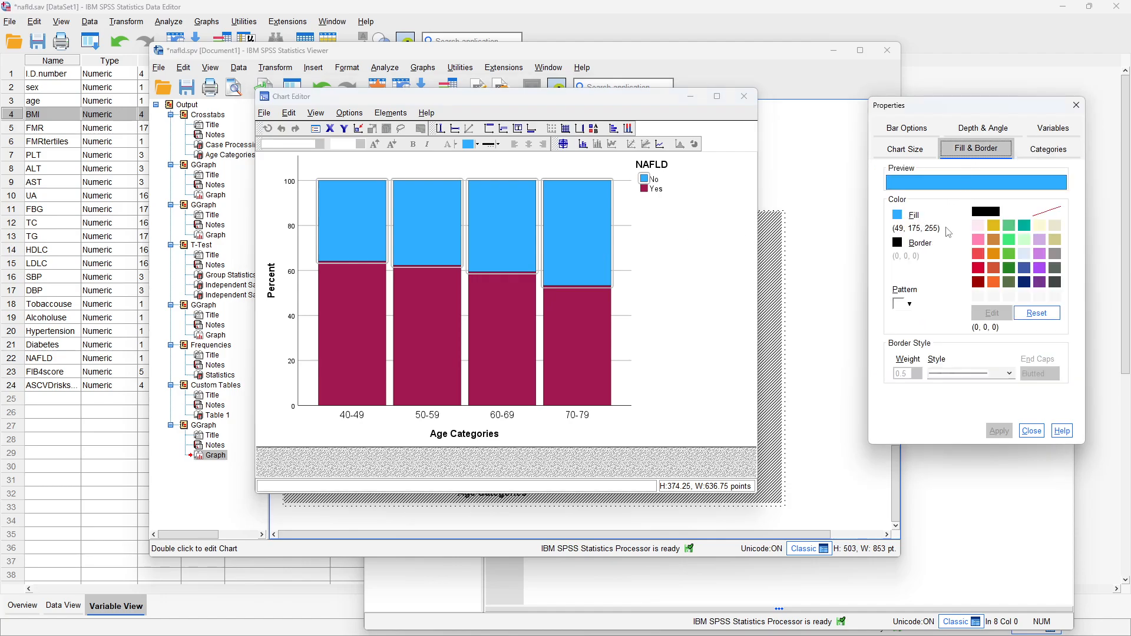
{"action": "left_click", "coordinate": [993, 226]}
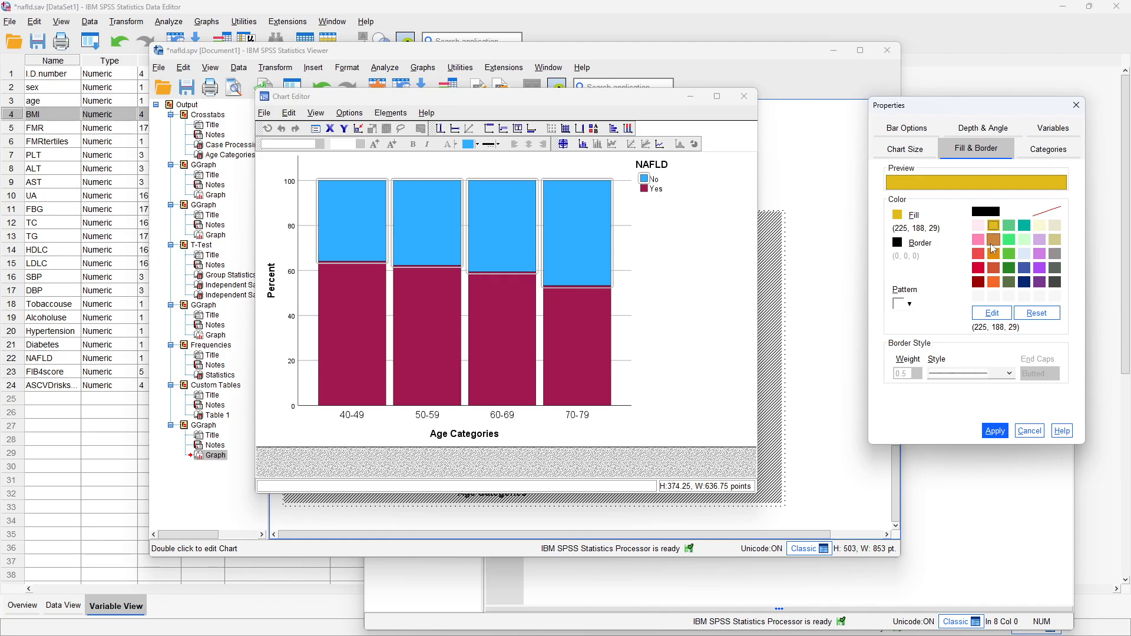
{"action": "left_click", "coordinate": [995, 431]}
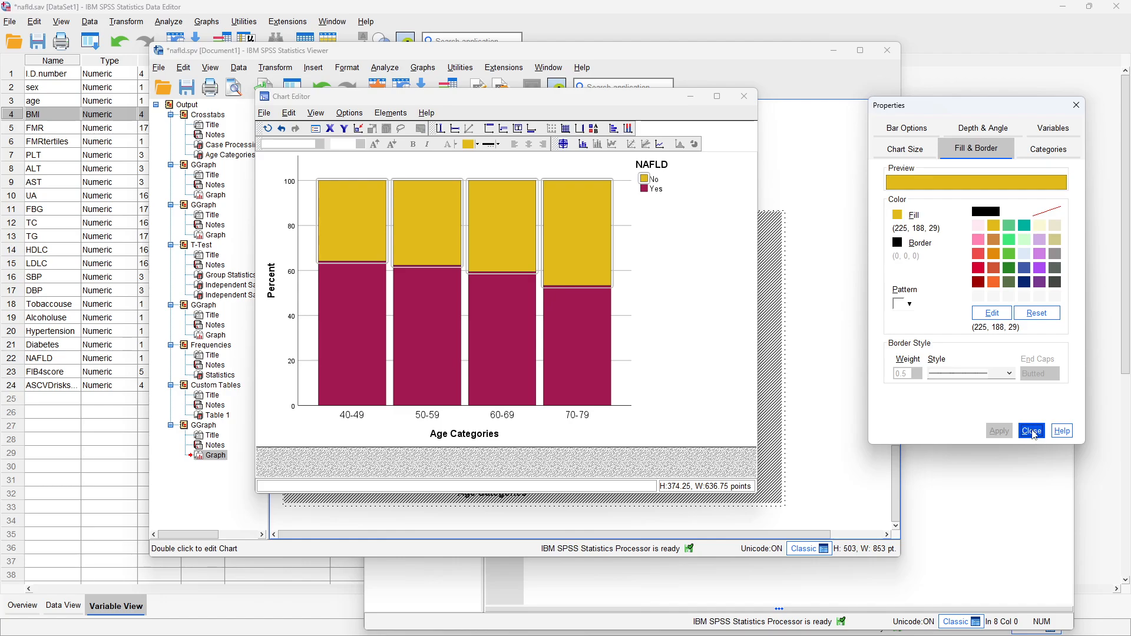
Try dark green (41, 134, 38) on the NAFLD Yes segments, but settle on an orange-red fill (208, 83, 52)
{"action": "left_click", "coordinate": [607, 343]}
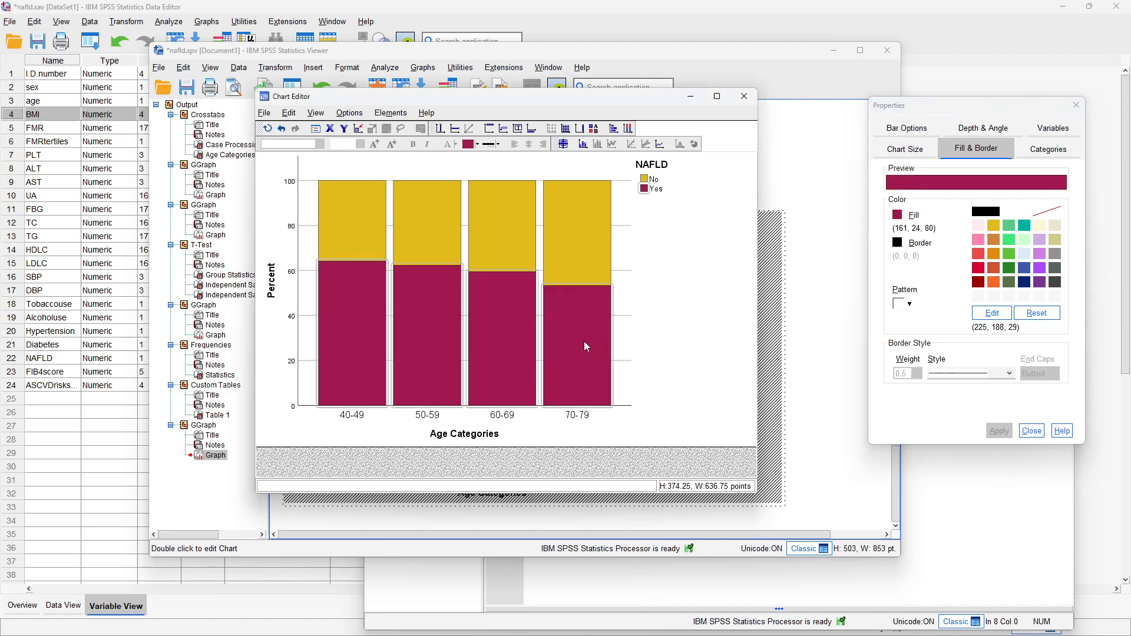
{"action": "left_click", "coordinate": [1010, 269]}
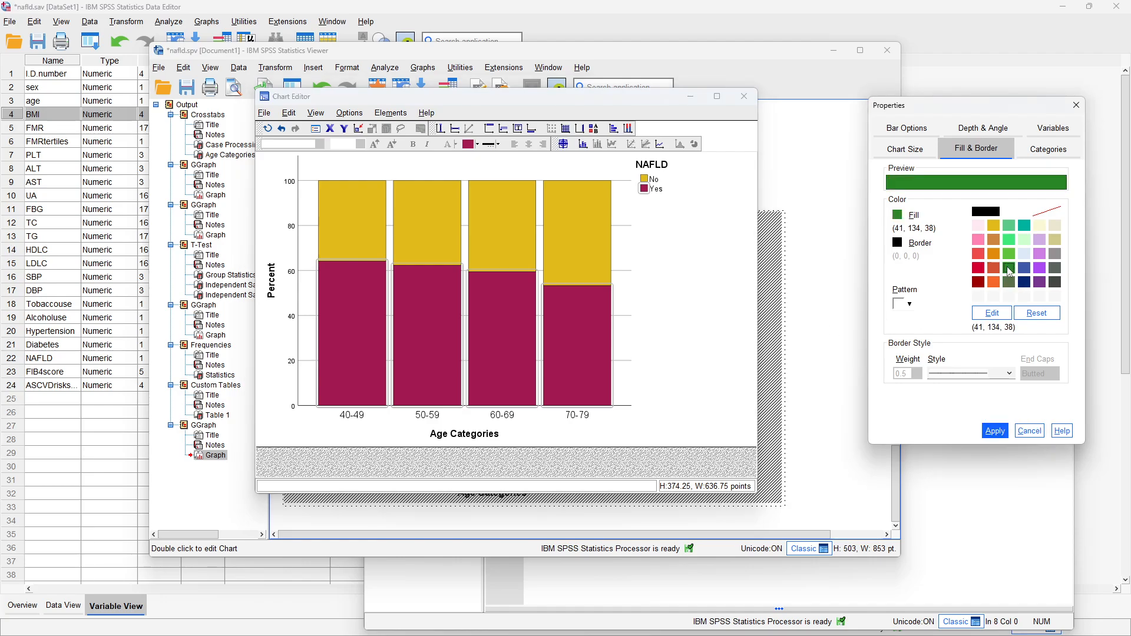
{"action": "left_click", "coordinate": [995, 431]}
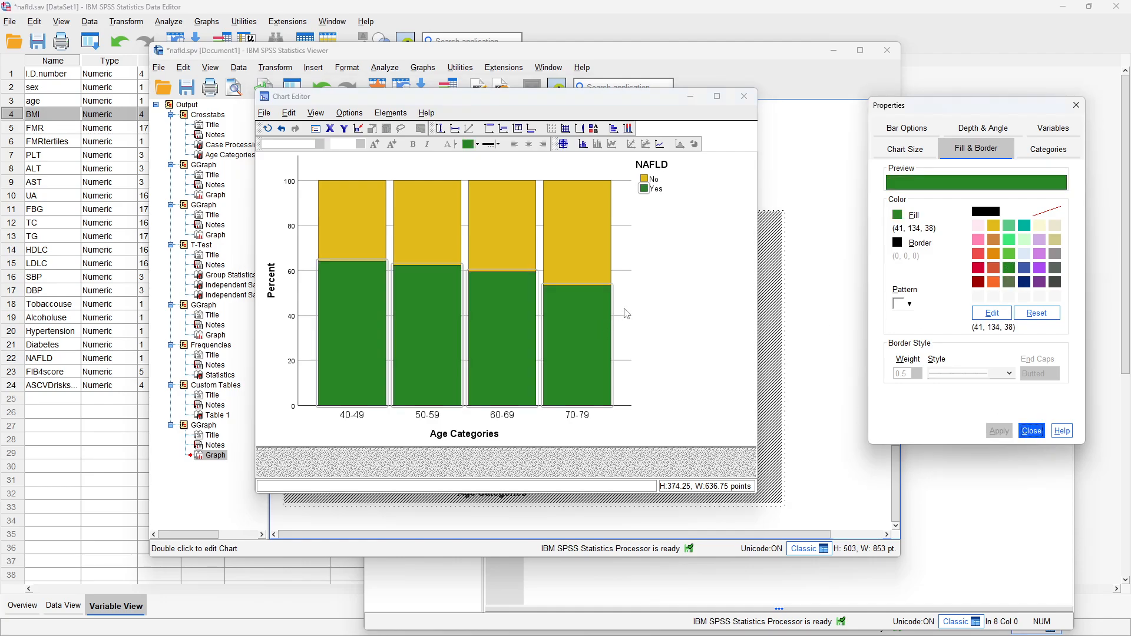
{"action": "left_click", "coordinate": [994, 275]}
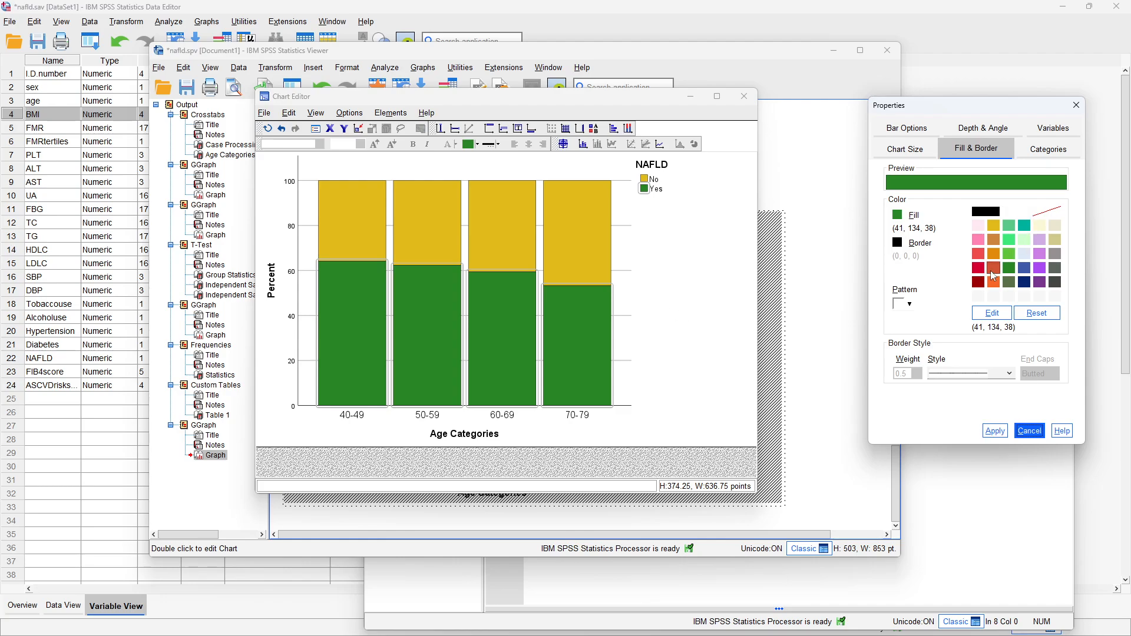
{"action": "left_click", "coordinate": [996, 431]}
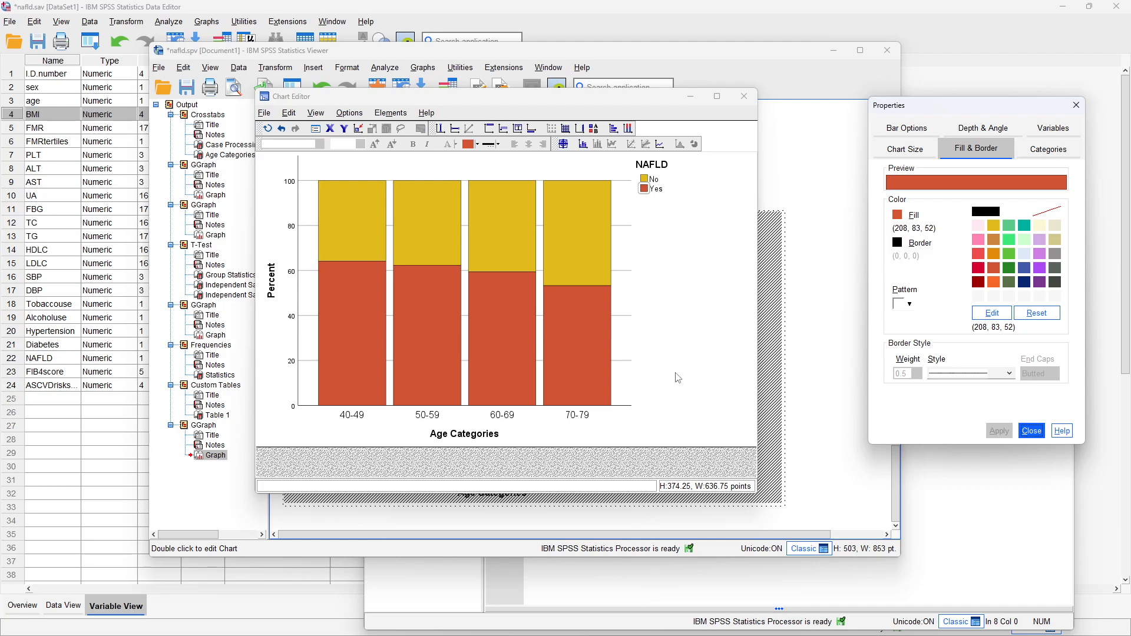
Set the preferred font size of the age category labels on the x-axis to 18
{"action": "left_click", "coordinate": [579, 414]}
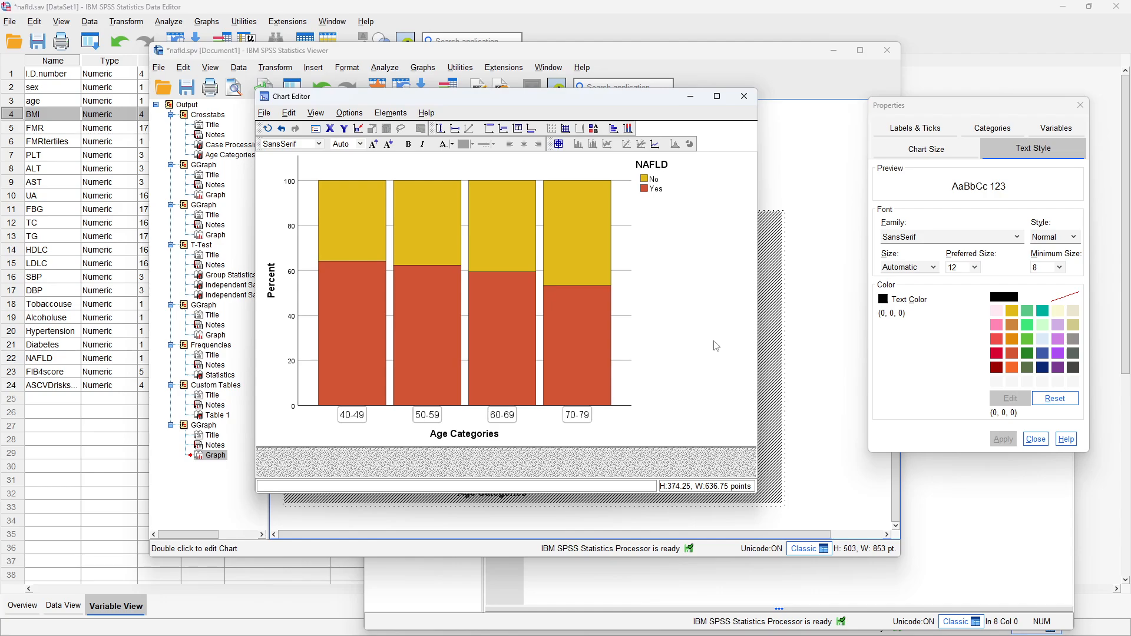
{"action": "left_click", "coordinate": [975, 268]}
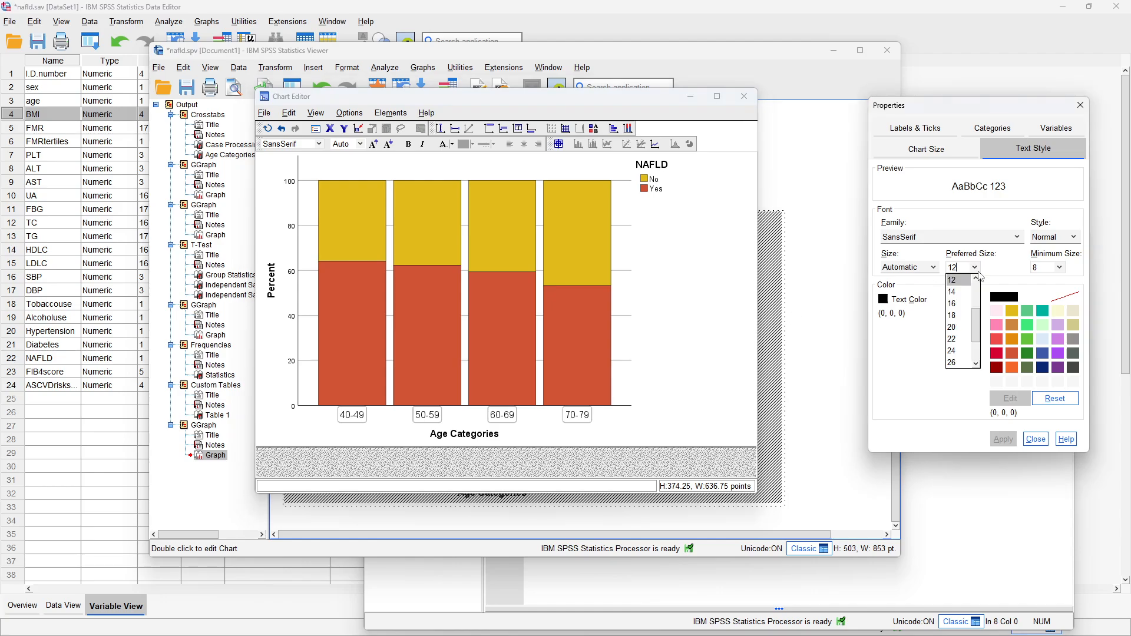
{"action": "left_click", "coordinate": [964, 323]}
{"action": "left_click", "coordinate": [994, 443]}
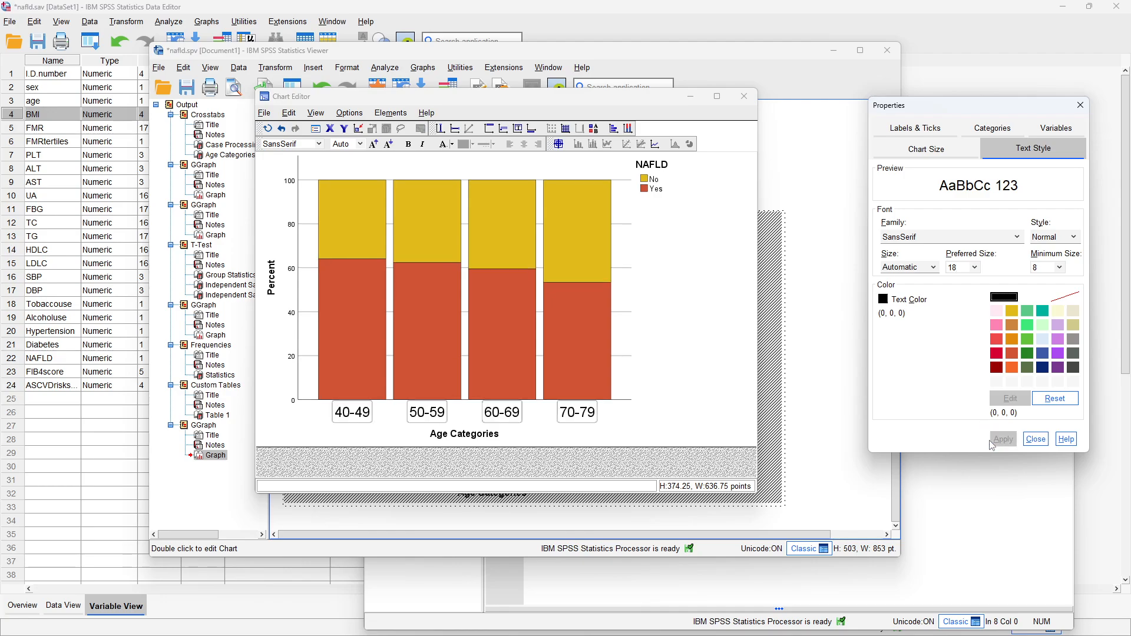
Set the chart height to 300 points with its aspect ratio maintained, and return to the edited chart in the output viewer
{"action": "left_click", "coordinate": [730, 338]}
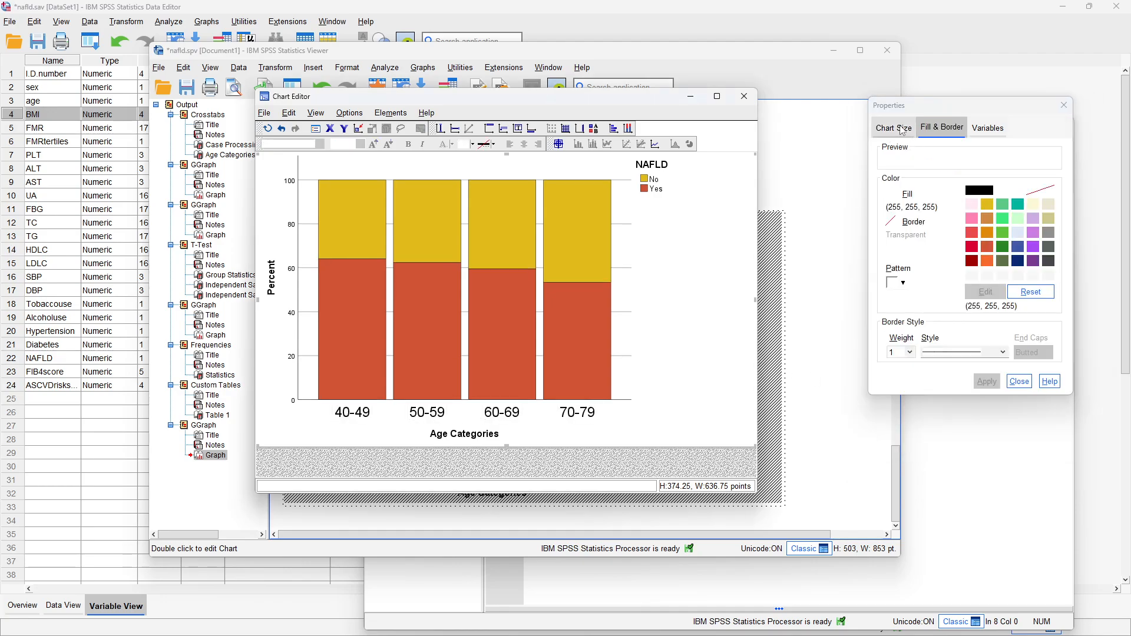
{"action": "left_click", "coordinate": [894, 127]}
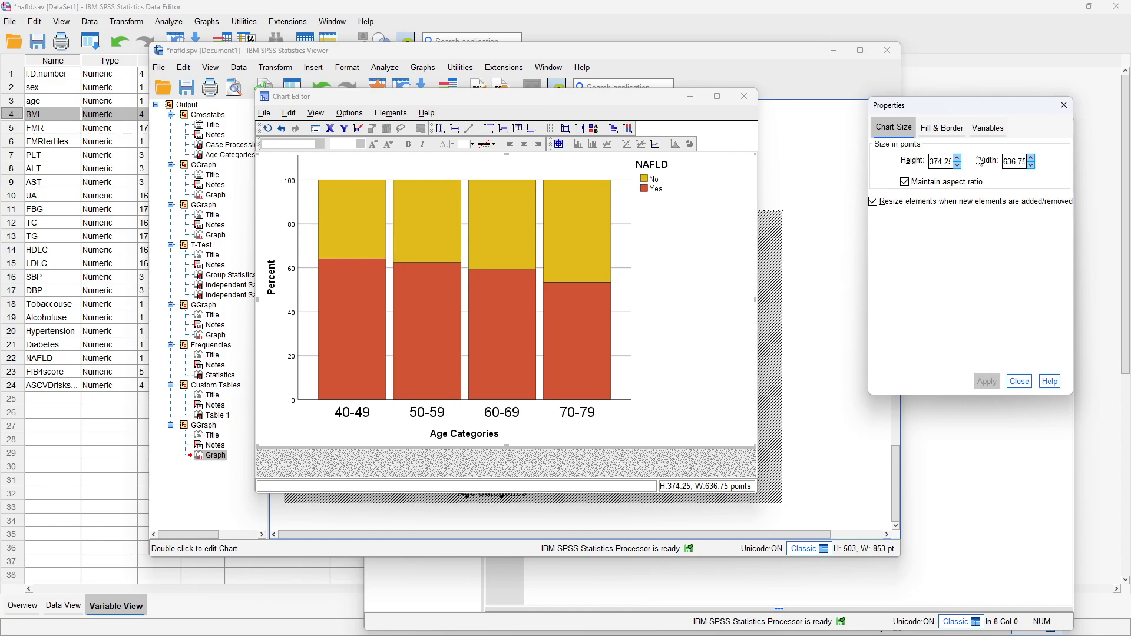
{"action": "left_click_drag", "start_coordinate": [935, 158], "coordinate": [952, 162]}
{"action": "type", "text": "300"}
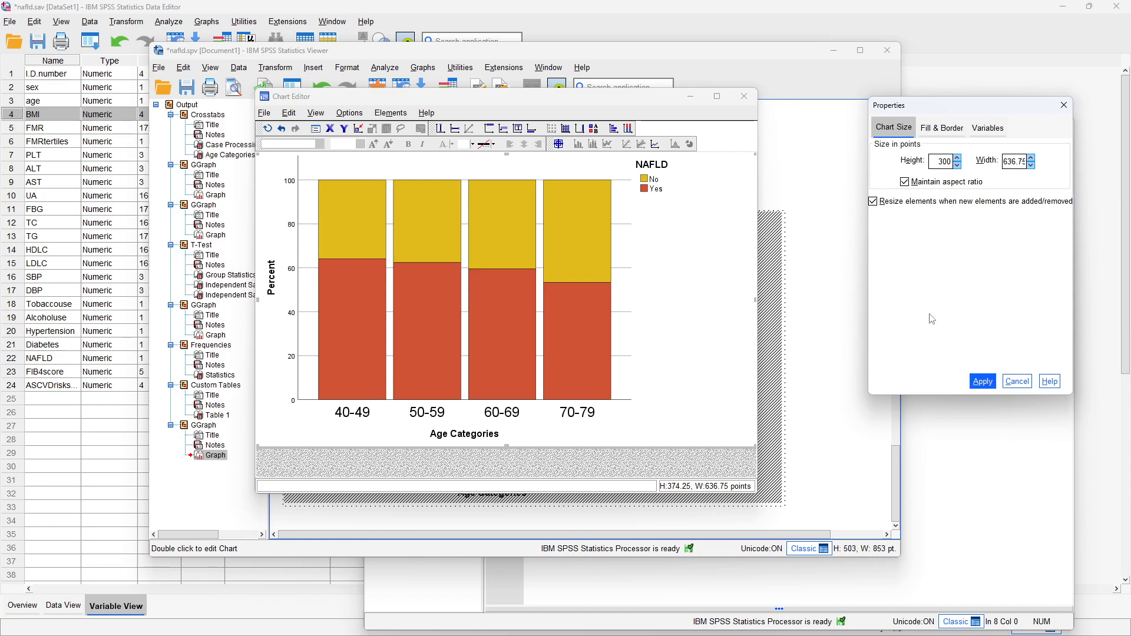
{"action": "left_click", "coordinate": [980, 381]}
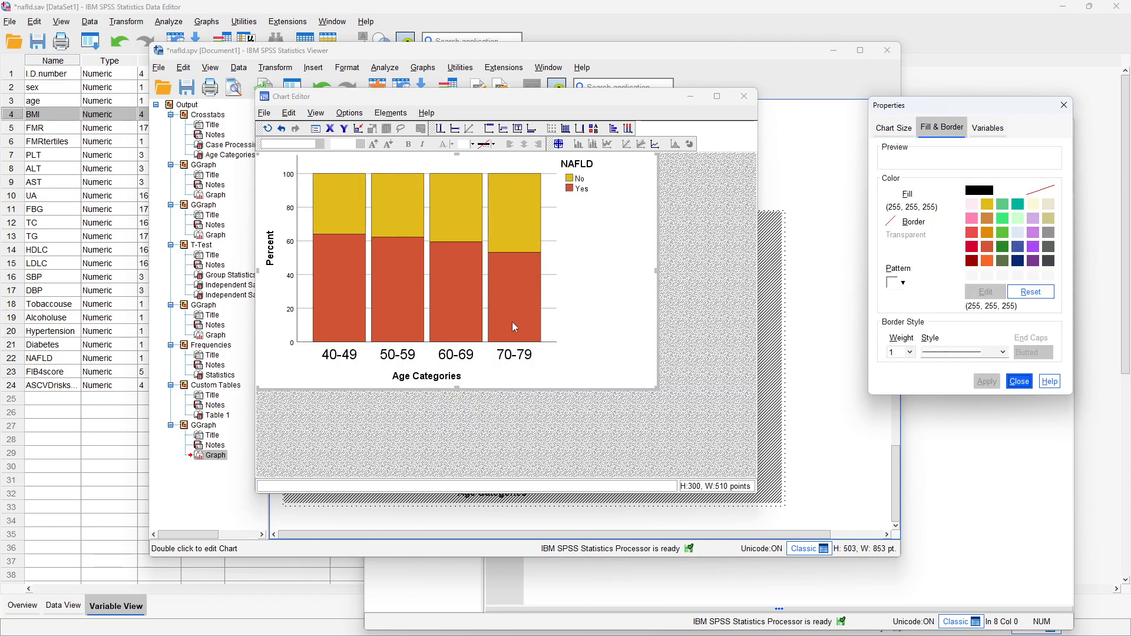
{"action": "left_click", "coordinate": [744, 96]}
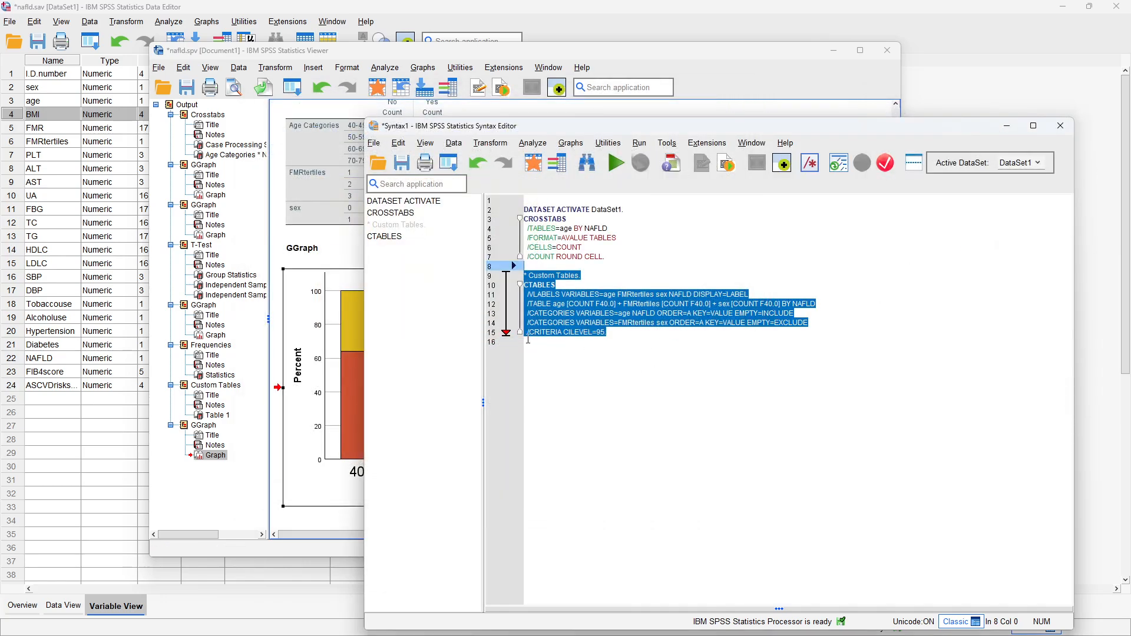
{"action": "left_click", "coordinate": [282, 262]}
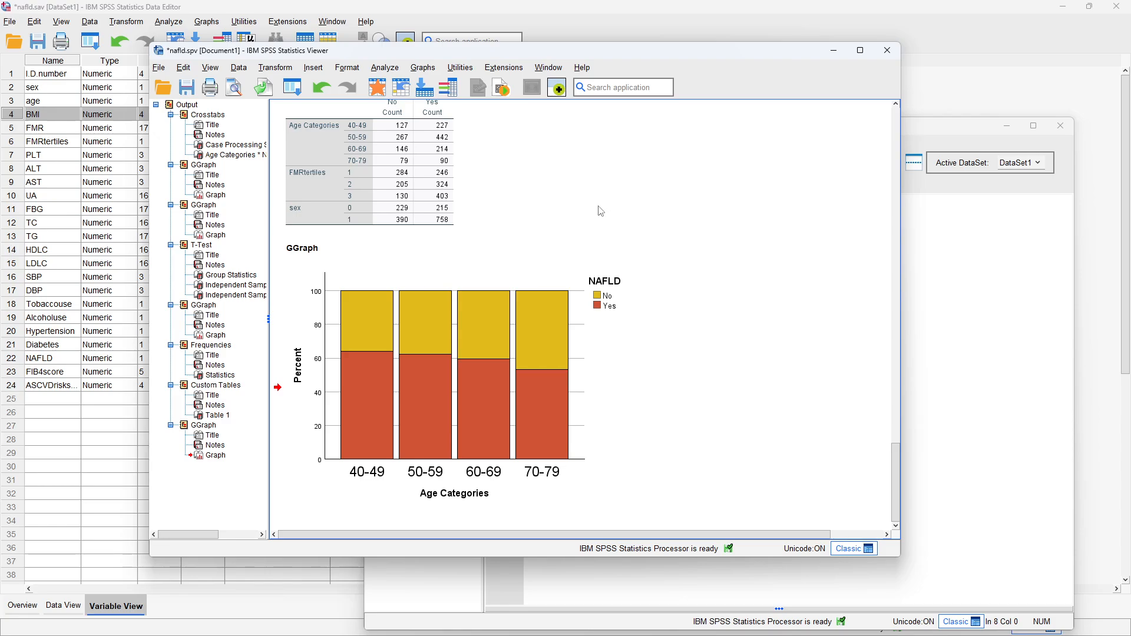
Reset the Chart Builder and set up a simple histogram with BMI on the x-axis
{"action": "left_click", "coordinate": [422, 67]}
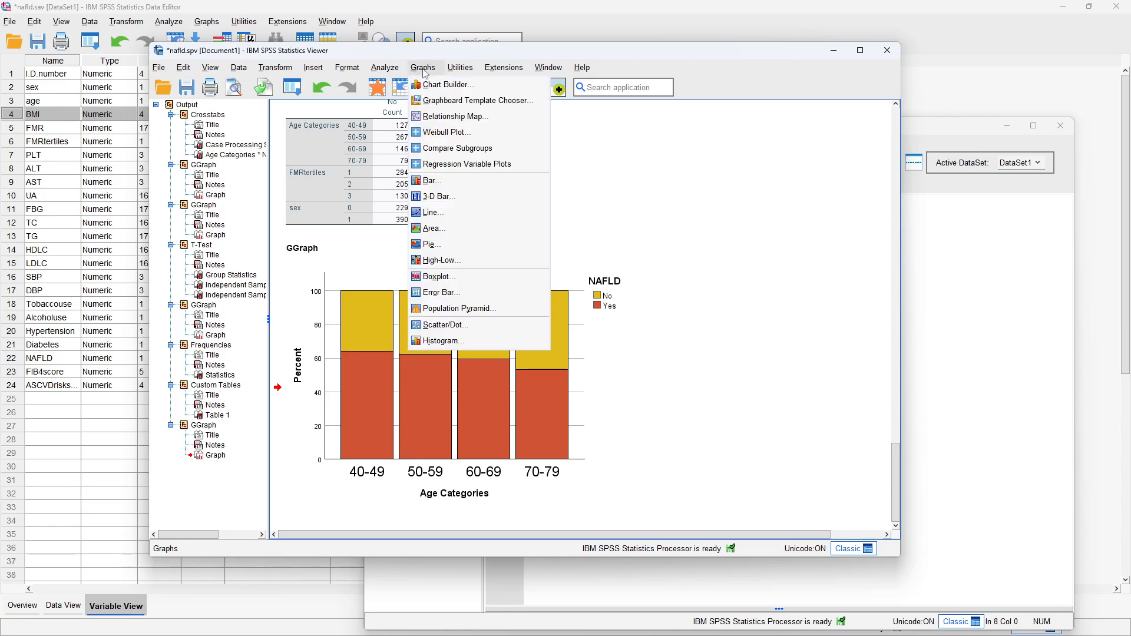
{"action": "left_click", "coordinate": [433, 86]}
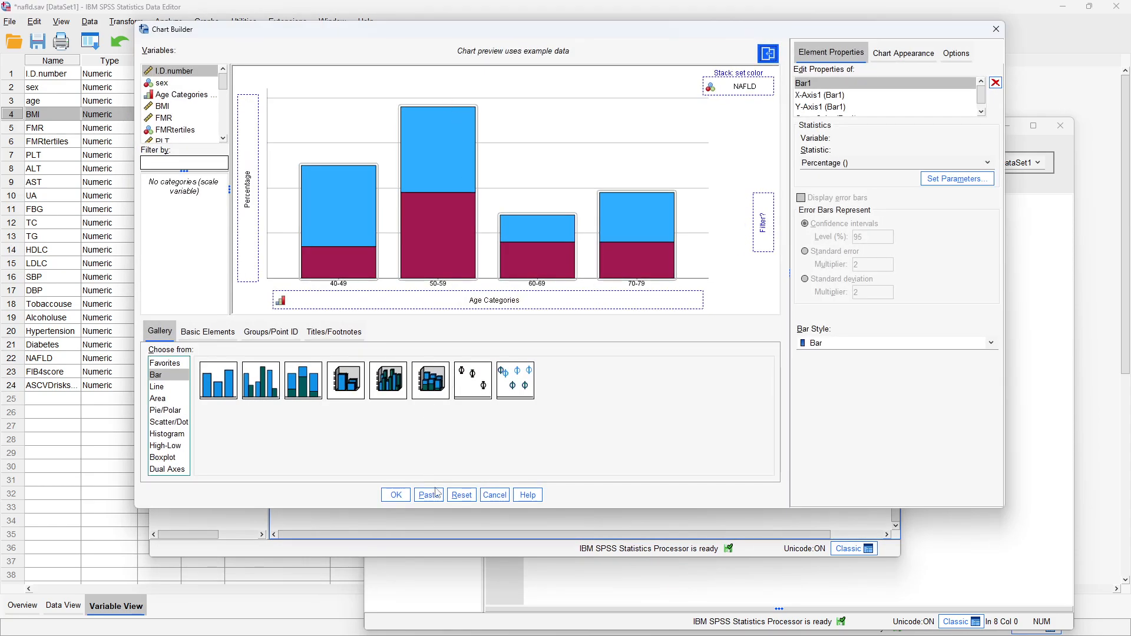
{"action": "left_click", "coordinate": [462, 495]}
{"action": "left_click", "coordinate": [173, 435]}
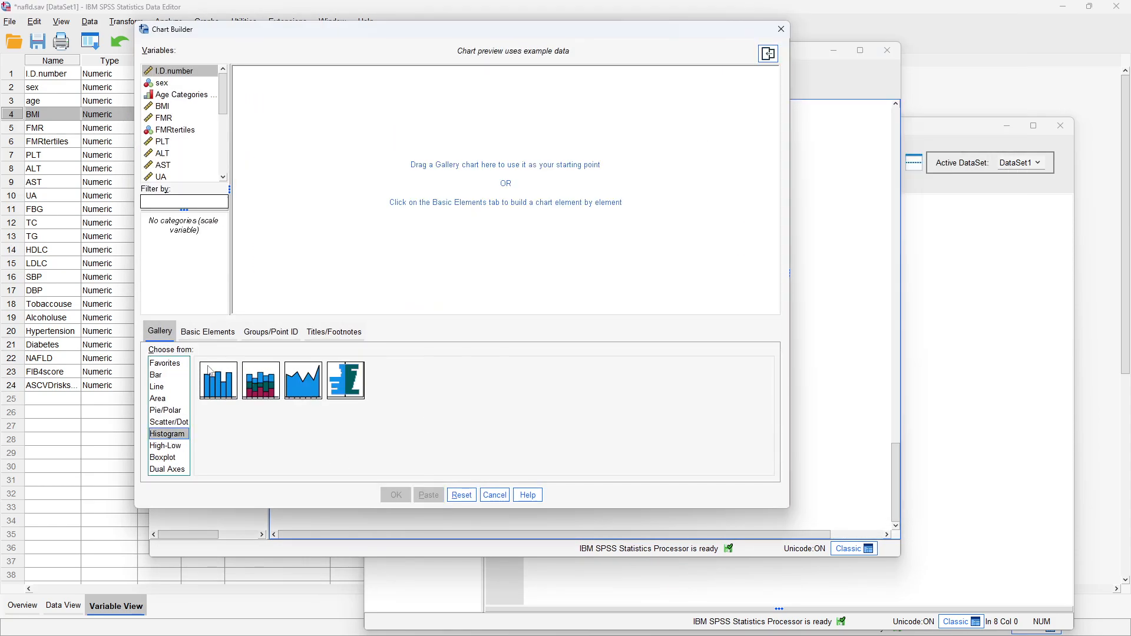
{"action": "left_click_drag", "start_coordinate": [213, 384], "coordinate": [362, 201]}
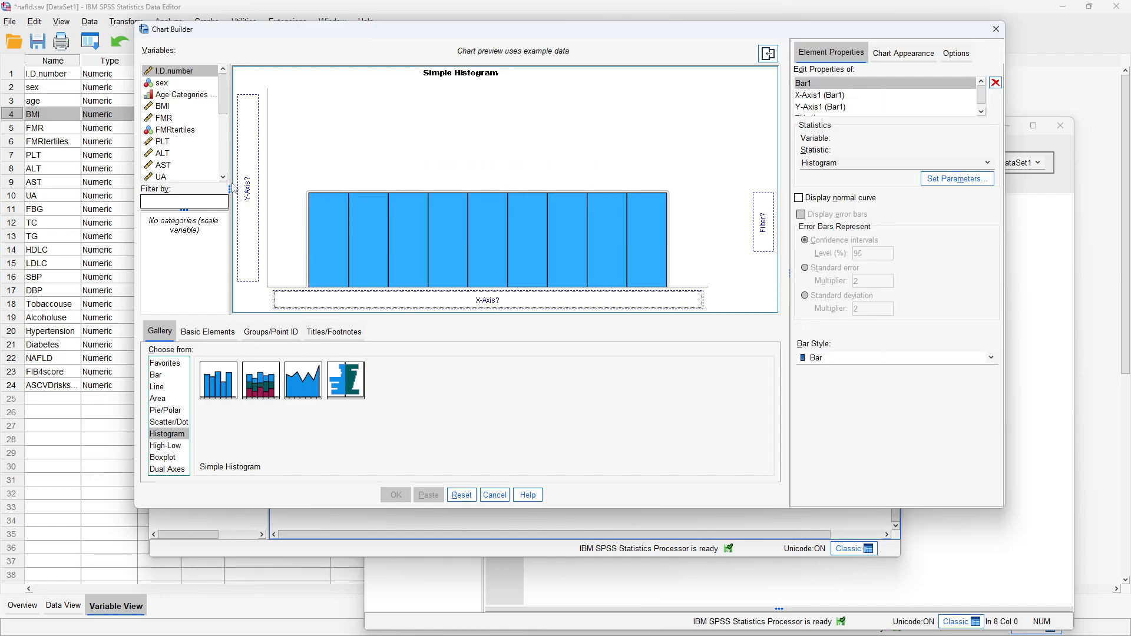
{"action": "left_click_drag", "start_coordinate": [168, 107], "coordinate": [287, 226]}
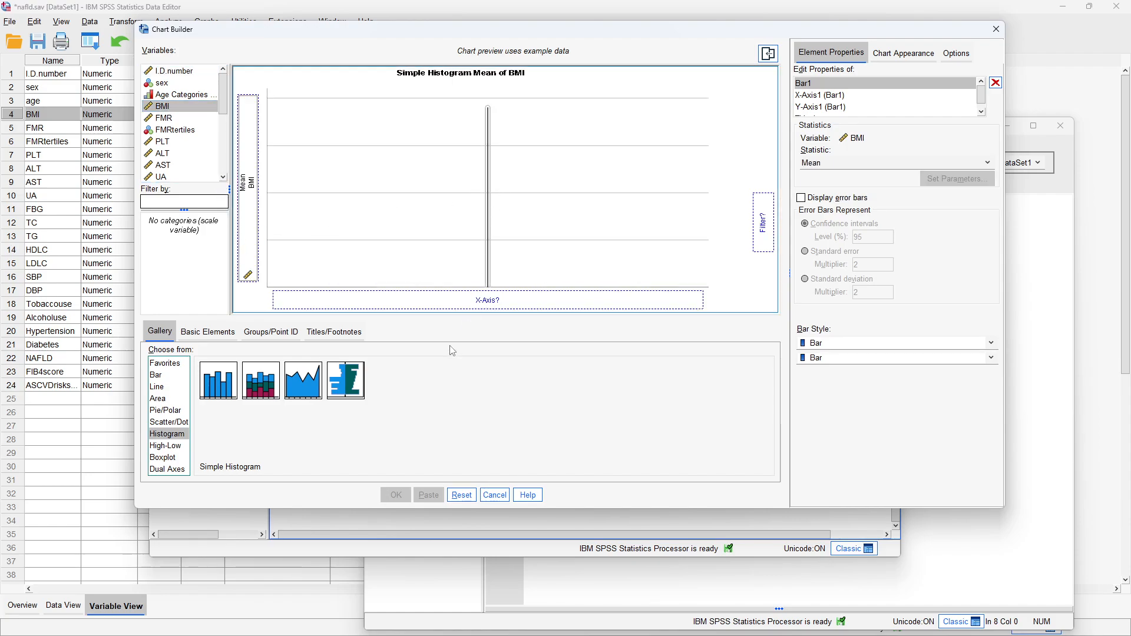
{"action": "left_click_drag", "start_coordinate": [246, 184], "coordinate": [336, 305]}
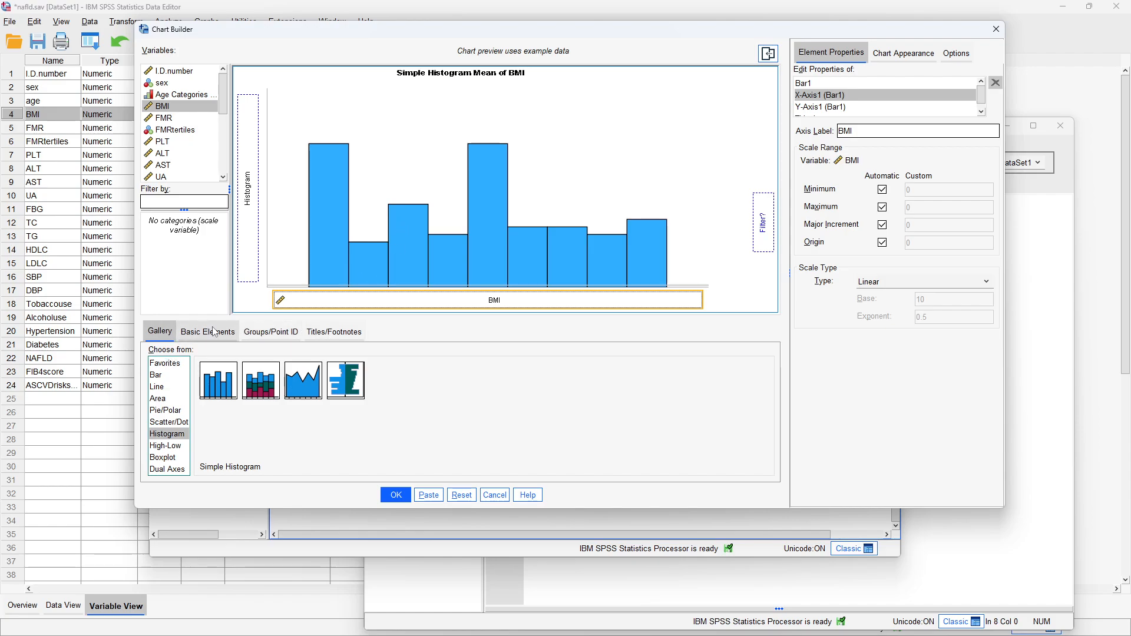
Split the BMI histogram into row panels by NAFLD and generate the chart
{"action": "left_click", "coordinate": [269, 331]}
{"action": "left_click", "coordinate": [158, 416]}
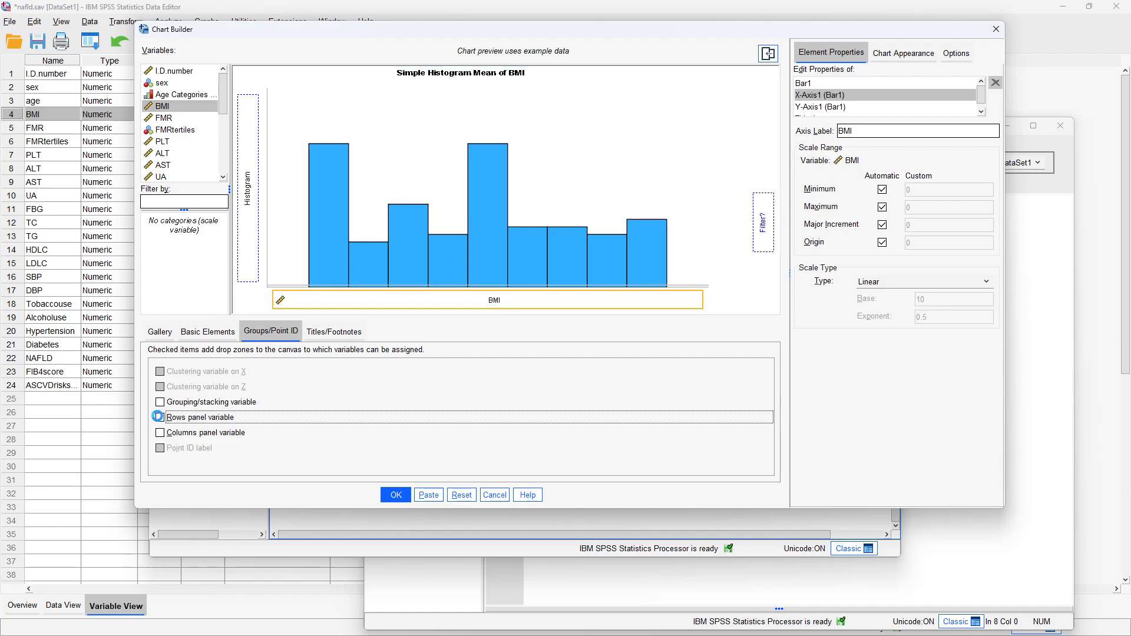
{"action": "scroll", "coordinate": [203, 159], "scroll_direction": "down", "scroll_amount": 5}
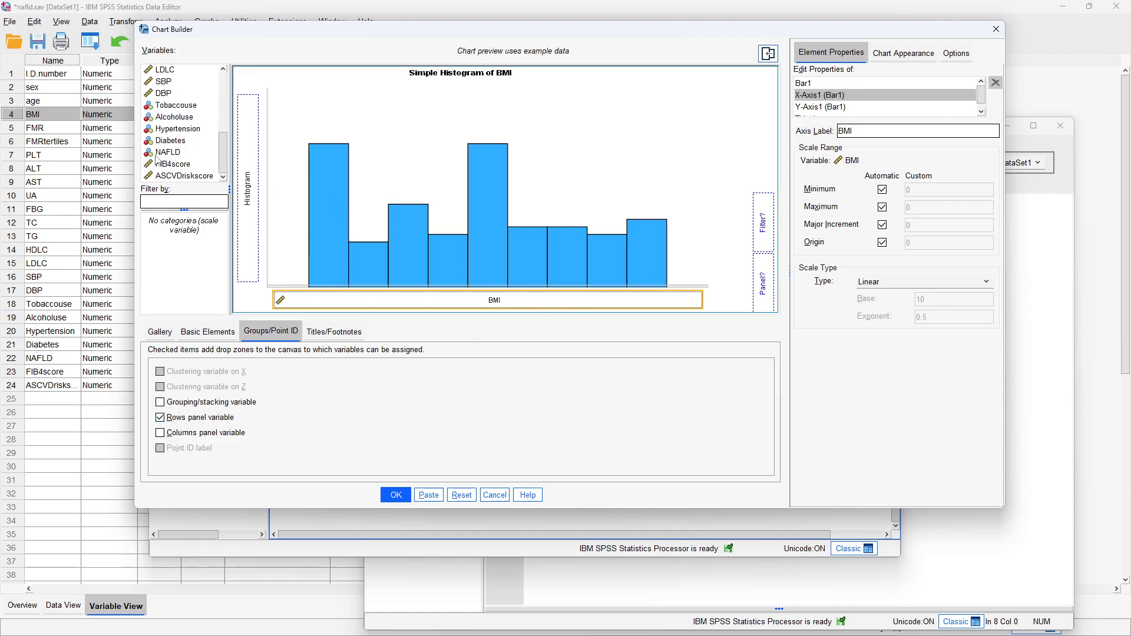
{"action": "left_click_drag", "start_coordinate": [156, 154], "coordinate": [763, 284]}
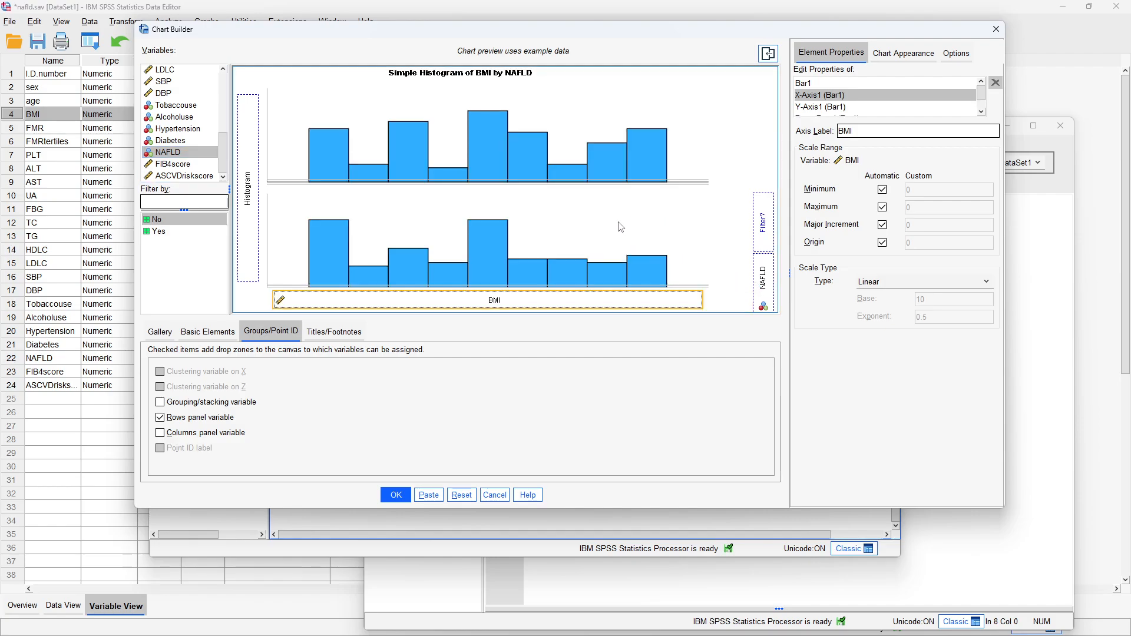
{"action": "left_click", "coordinate": [396, 495]}
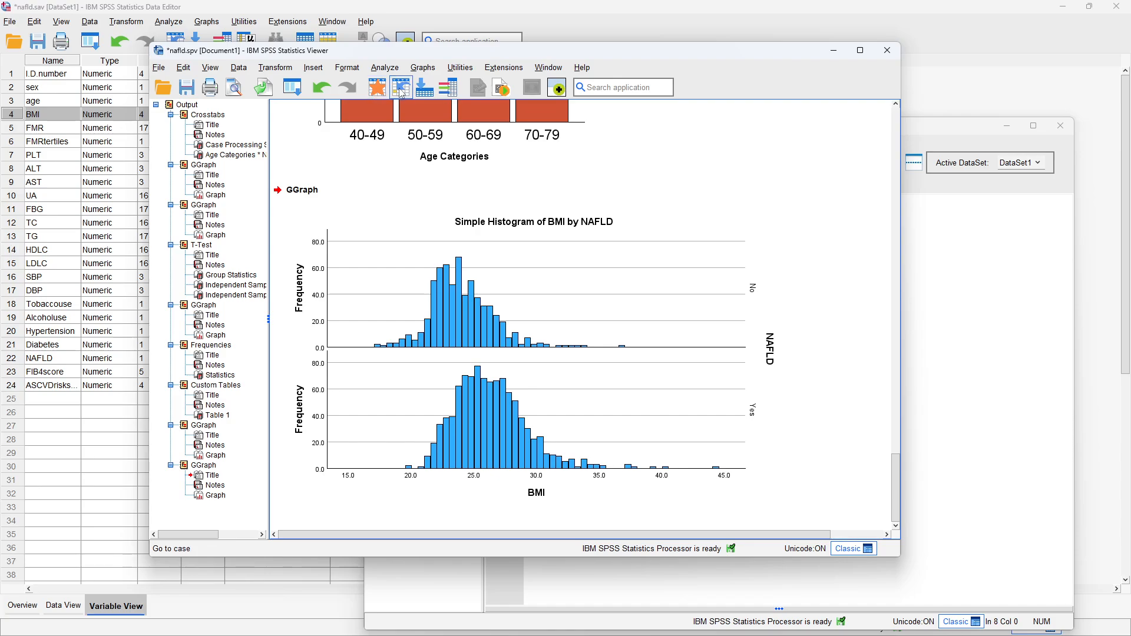
Set up an Independent-Samples T Test with BMI as the test variable and NAFLD as the grouping variable
{"action": "left_click", "coordinate": [384, 69]}
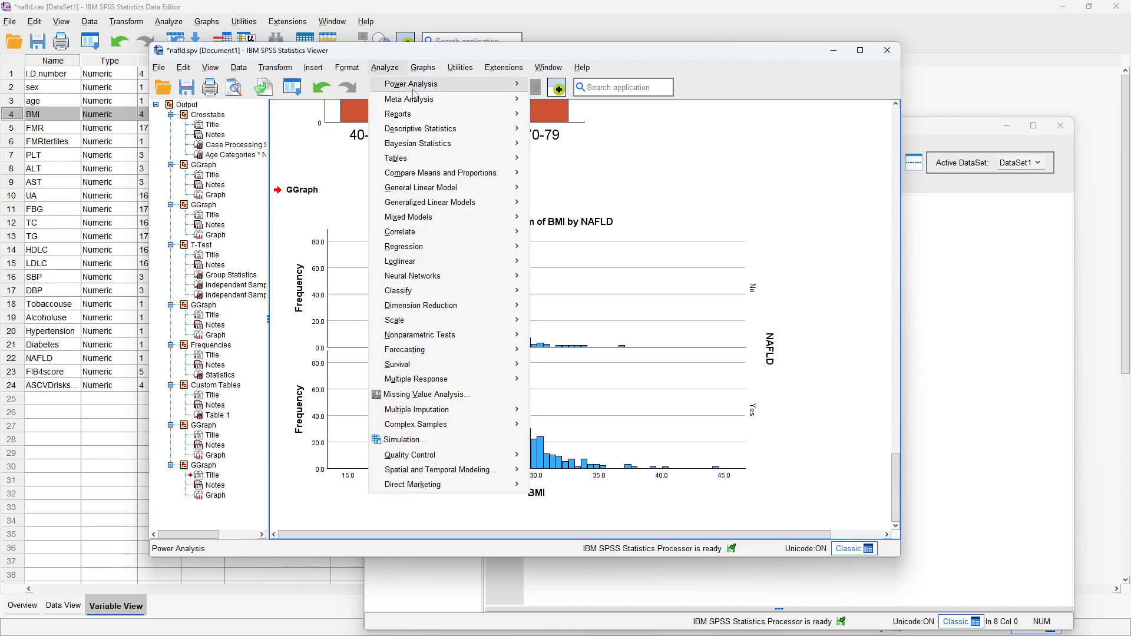
{"action": "mouse_move", "coordinate": [449, 136]}
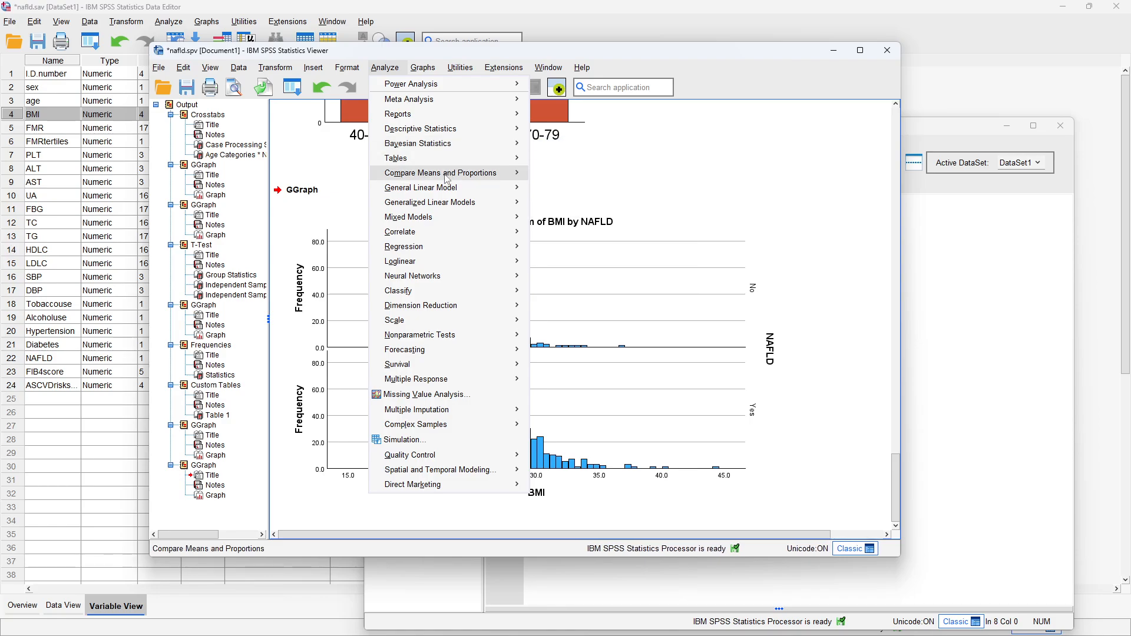
{"action": "mouse_move", "coordinate": [440, 185]}
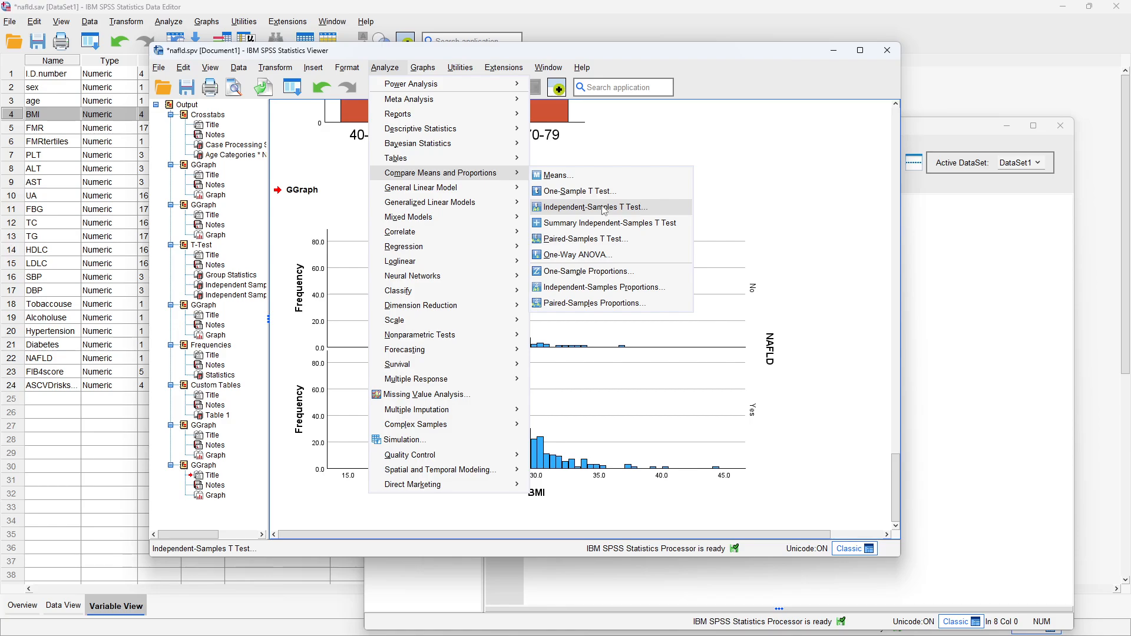
{"action": "left_click", "coordinate": [604, 208]}
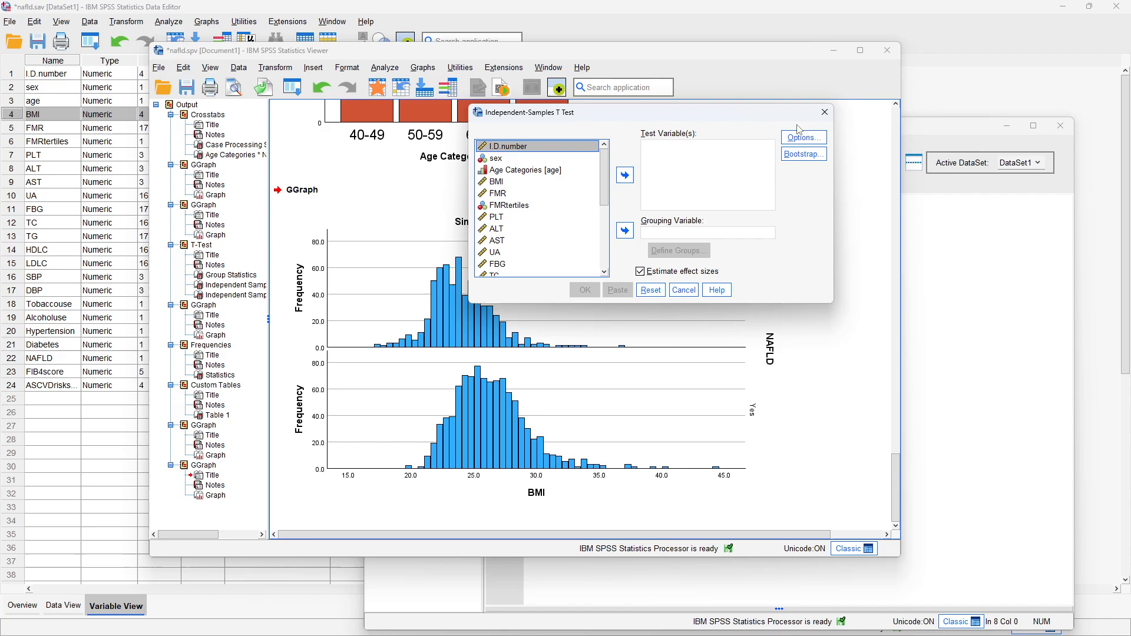
{"action": "left_click", "coordinate": [505, 181]}
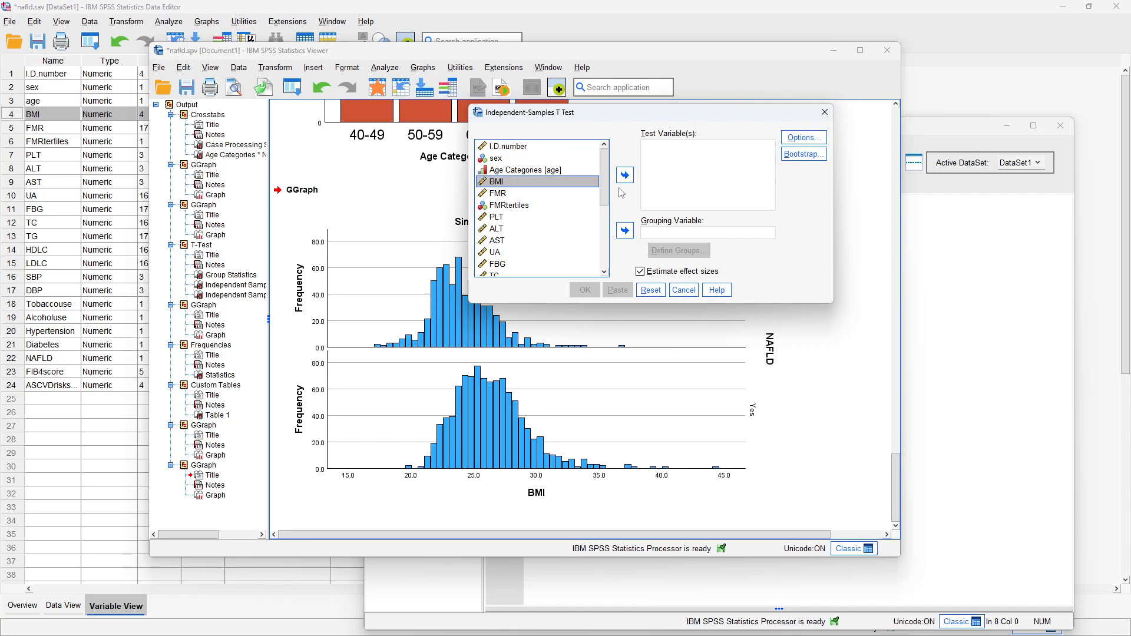
{"action": "left_click", "coordinate": [623, 175]}
{"action": "scroll", "coordinate": [539, 206], "scroll_direction": "down", "scroll_amount": 4}
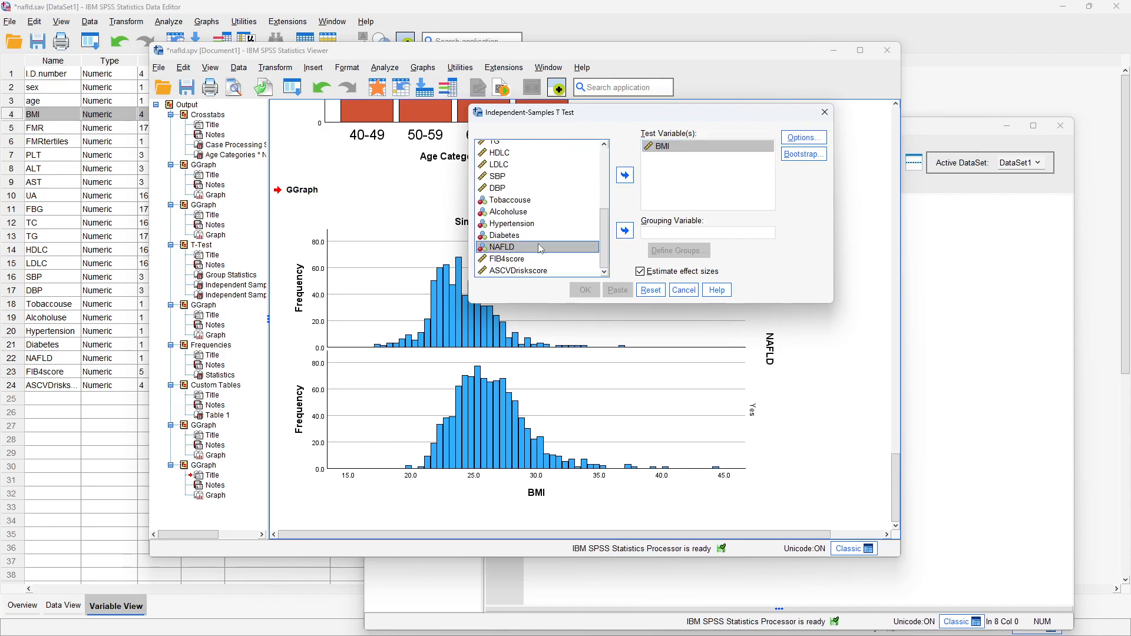
{"action": "left_click", "coordinate": [538, 246]}
{"action": "left_click", "coordinate": [632, 236]}
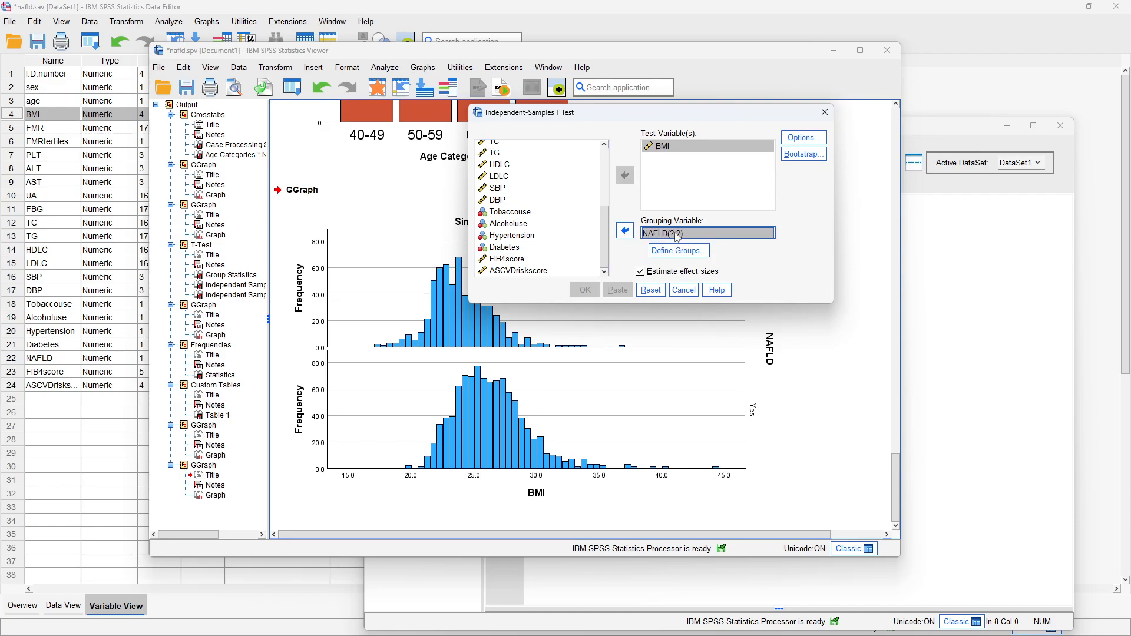
Define NAFLD group 1 as 0 and group 2 as 1, and run the t-test with its output viewer maximized
{"action": "left_click", "coordinate": [683, 252]}
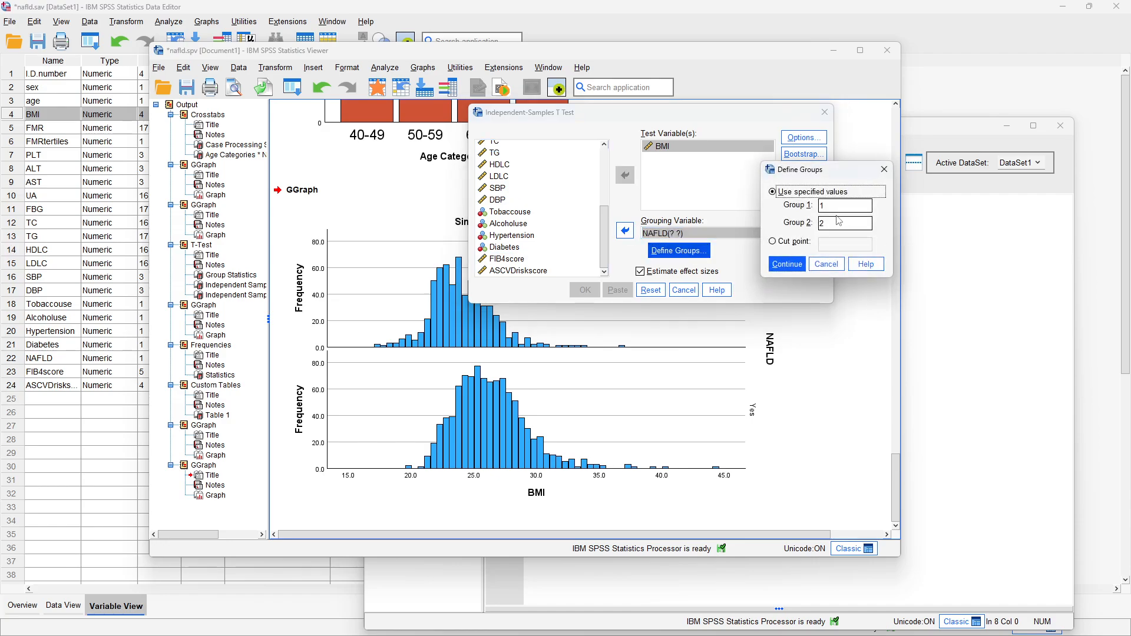
{"action": "key", "text": "Tab"}
{"action": "type", "text": "0 1"}
{"action": "left_click", "coordinate": [787, 264]}
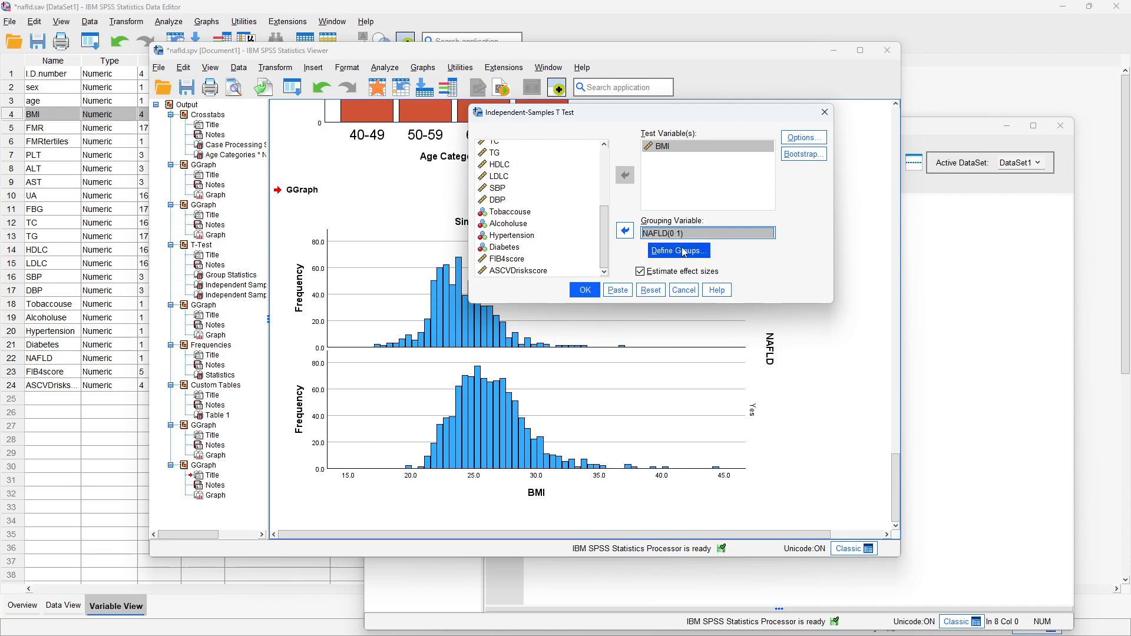
{"action": "left_click", "coordinate": [585, 290]}
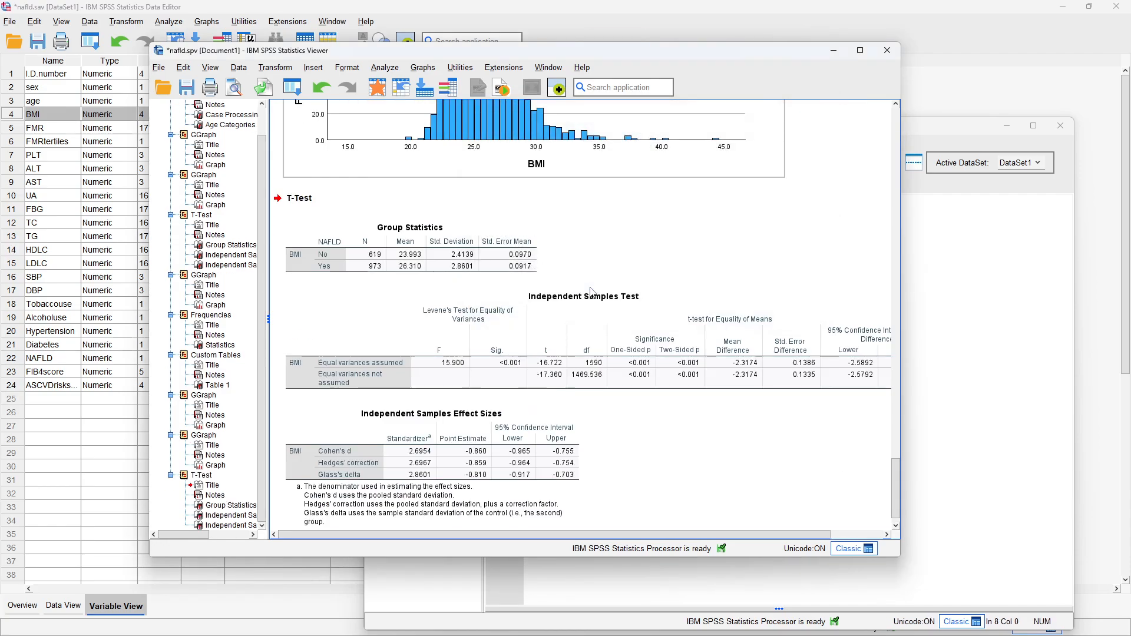
{"action": "left_click", "coordinate": [860, 52]}
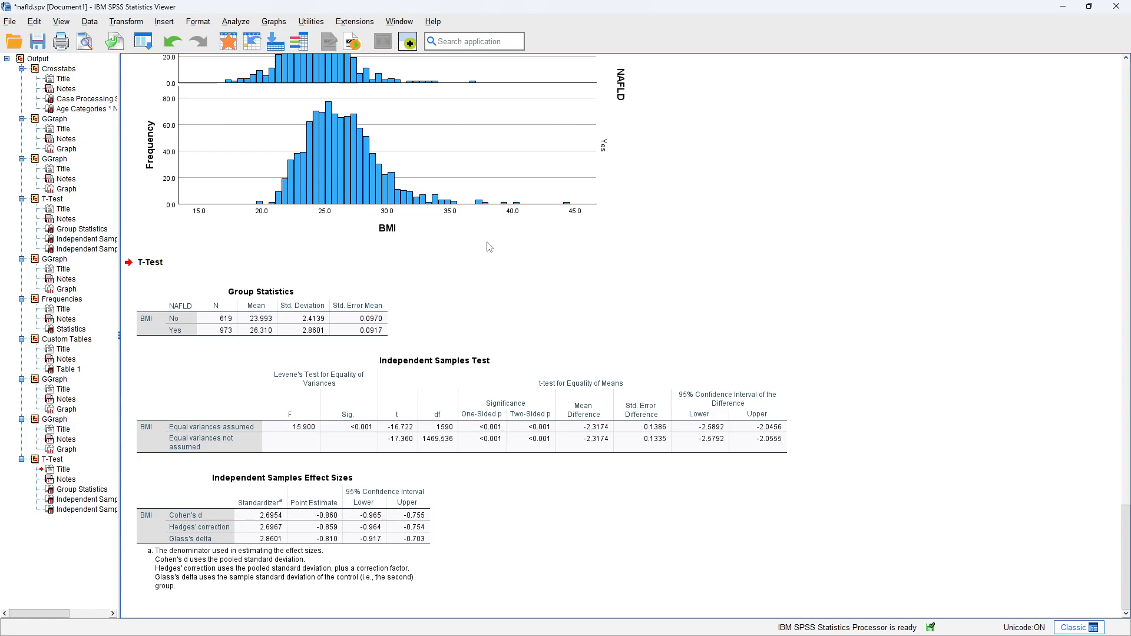
Examine the Univariate general linear model setup, including its model and display options, and close it without running an analysis
{"action": "left_click", "coordinate": [239, 22]}
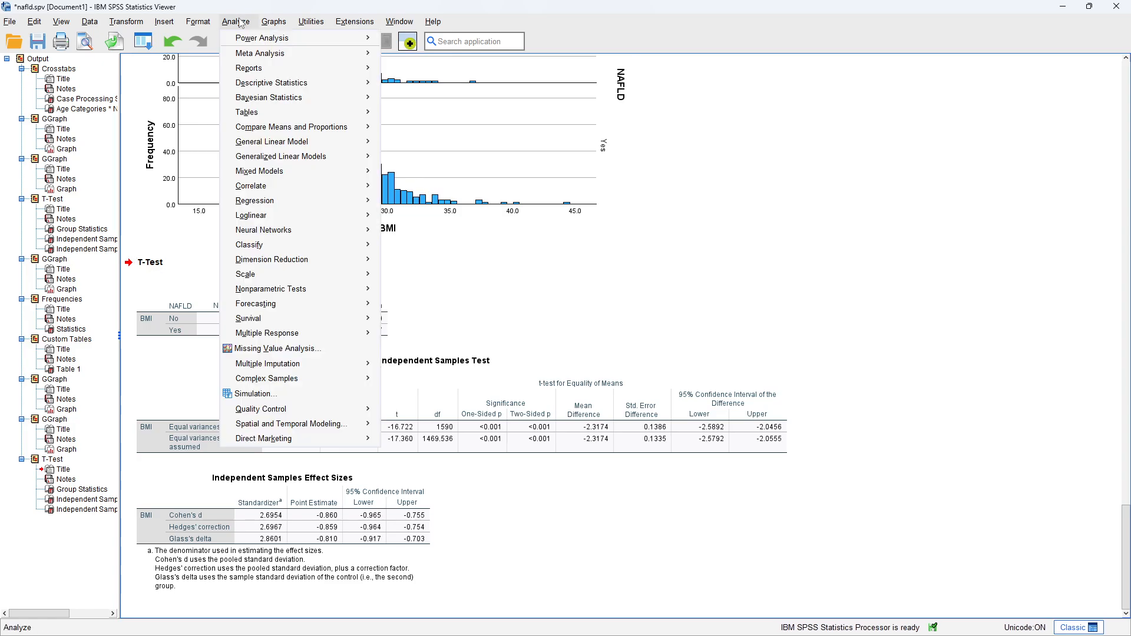
{"action": "mouse_move", "coordinate": [341, 142]}
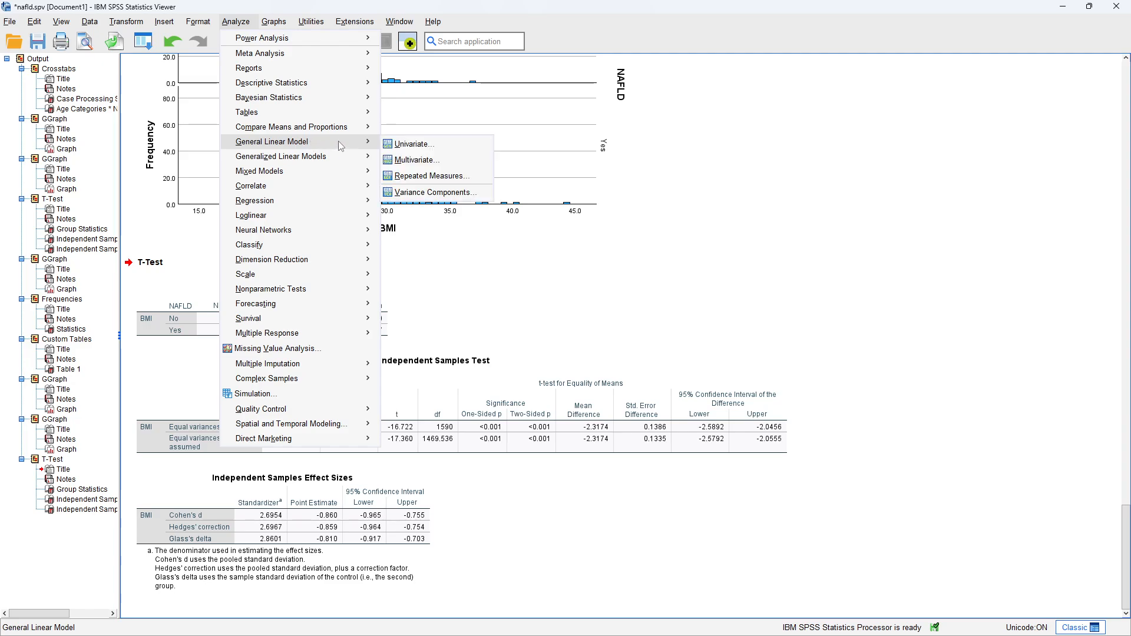
{"action": "left_click", "coordinate": [415, 144]}
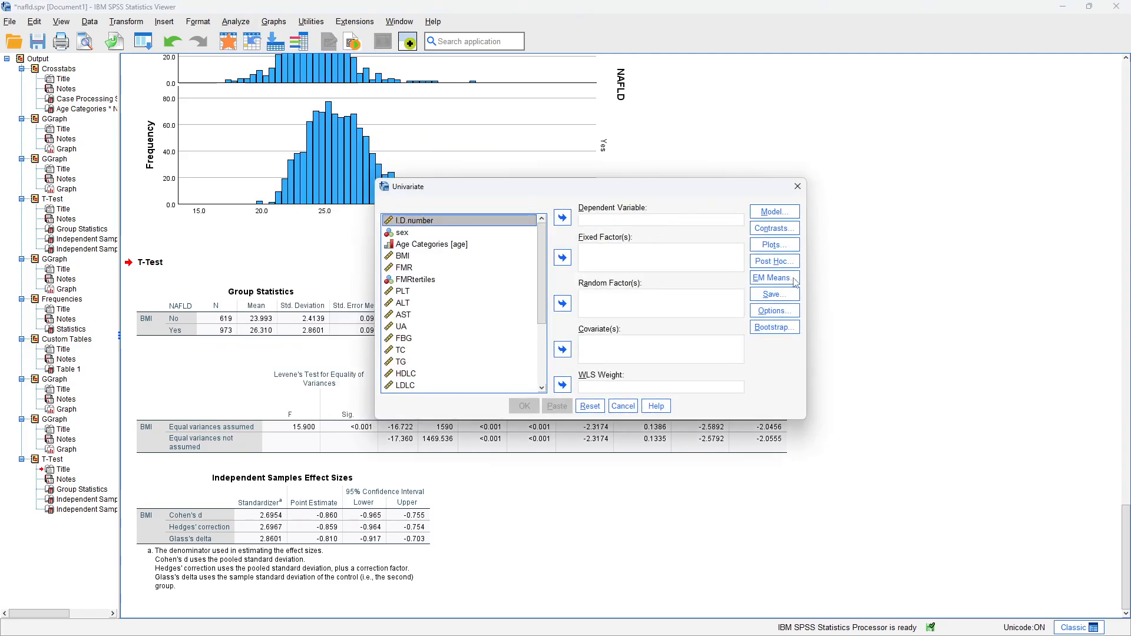
{"action": "left_click", "coordinate": [789, 213]}
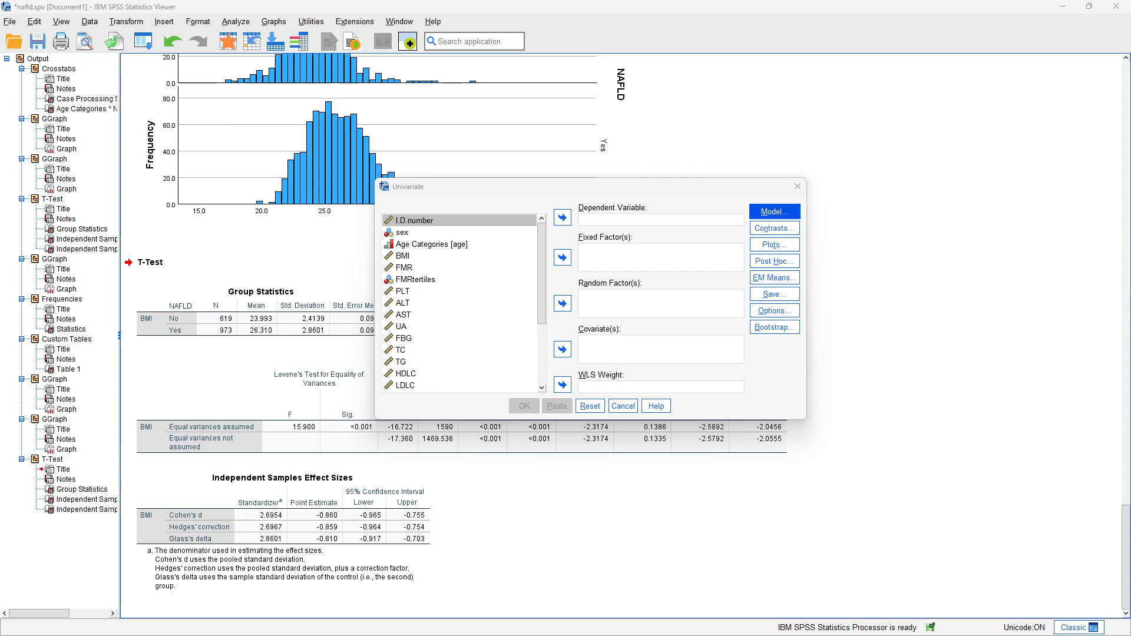
{"action": "left_click", "coordinate": [797, 171]}
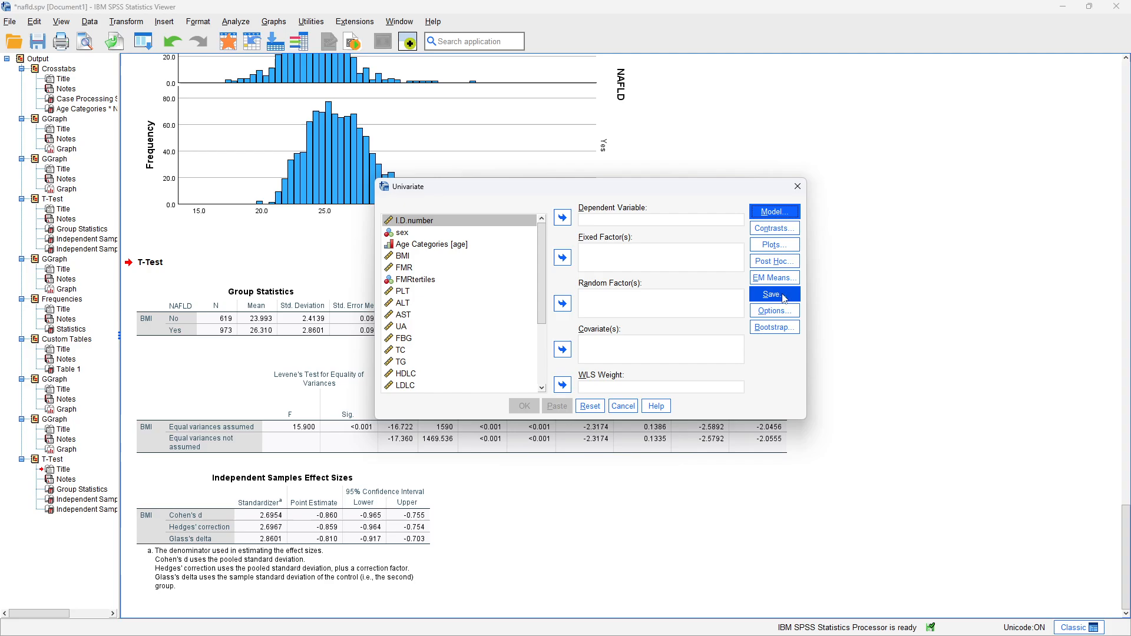
{"action": "left_click", "coordinate": [783, 311]}
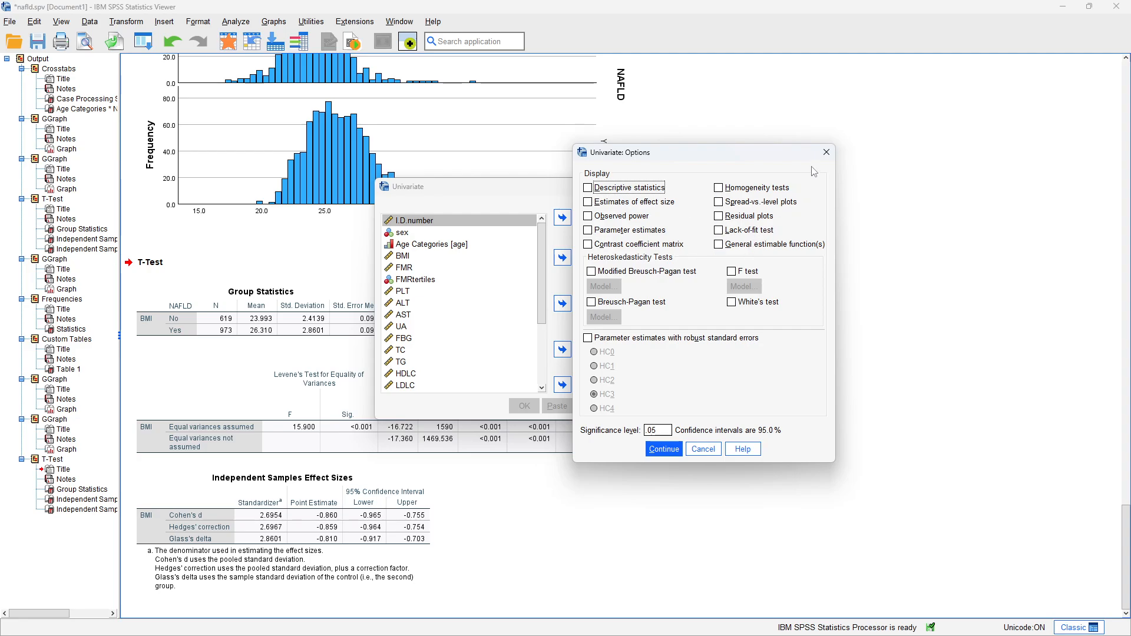
{"action": "left_click", "coordinate": [826, 154]}
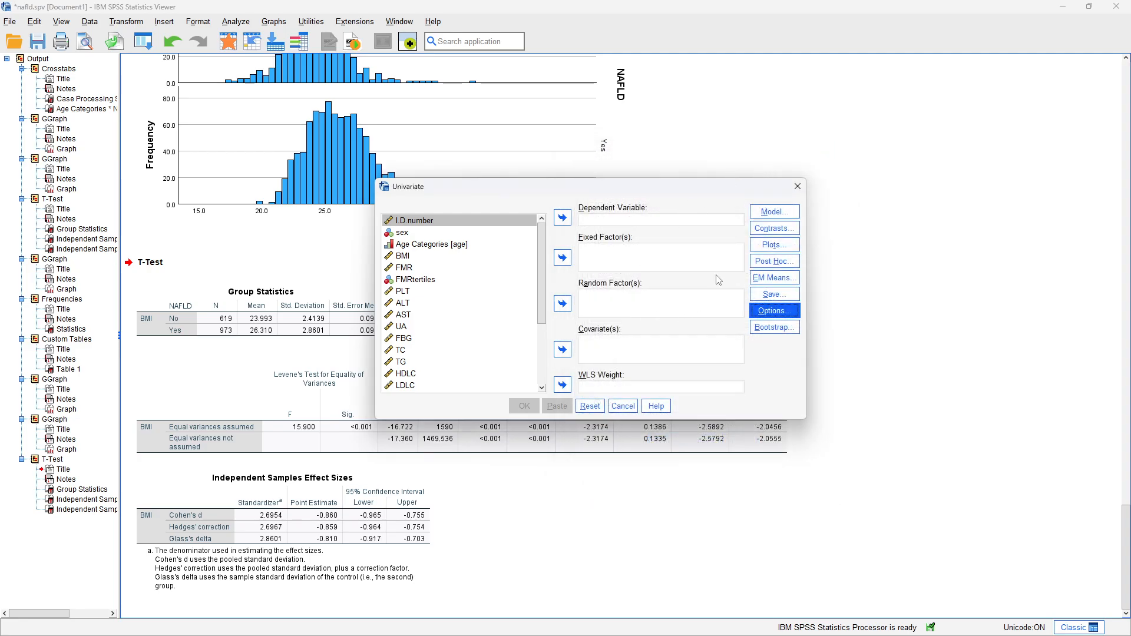
{"action": "left_click", "coordinate": [799, 190]}
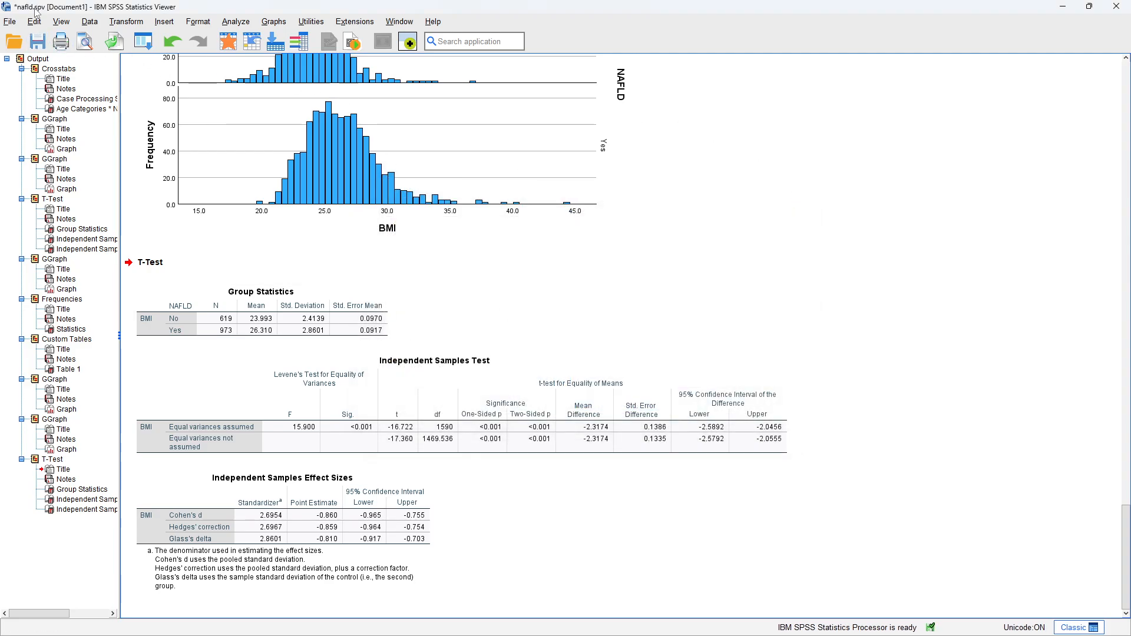
Save the output document and switch from SPSS to a maximized RStudio window
{"action": "left_click", "coordinate": [37, 41]}
{"action": "left_click_drag", "start_coordinate": [473, 8], "coordinate": [648, 111]}
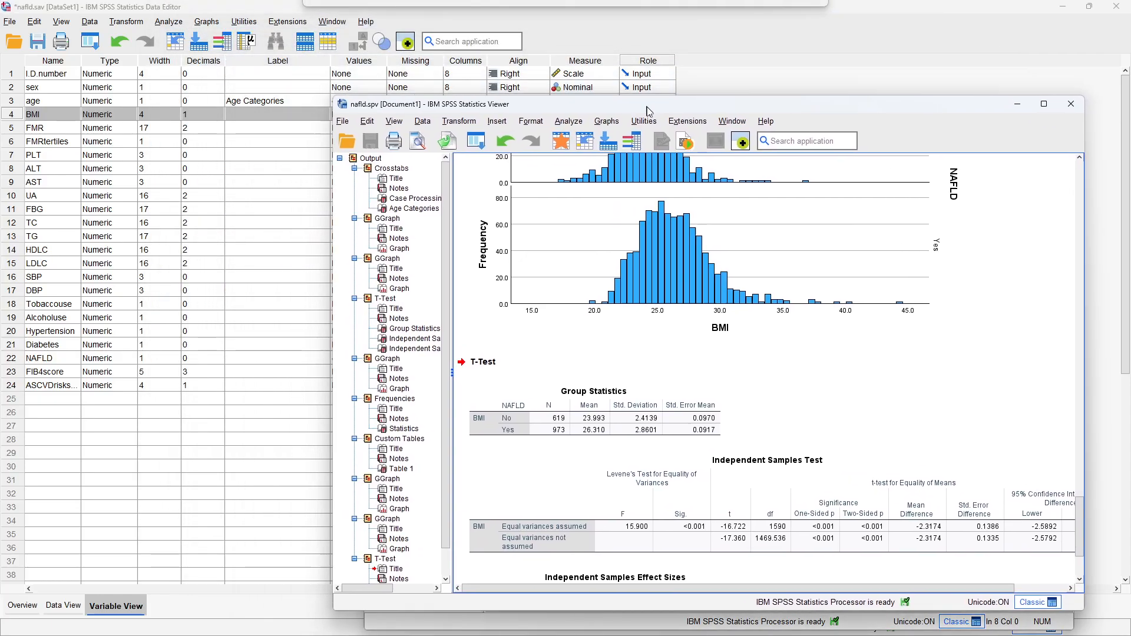
{"action": "left_click", "coordinate": [277, 9]}
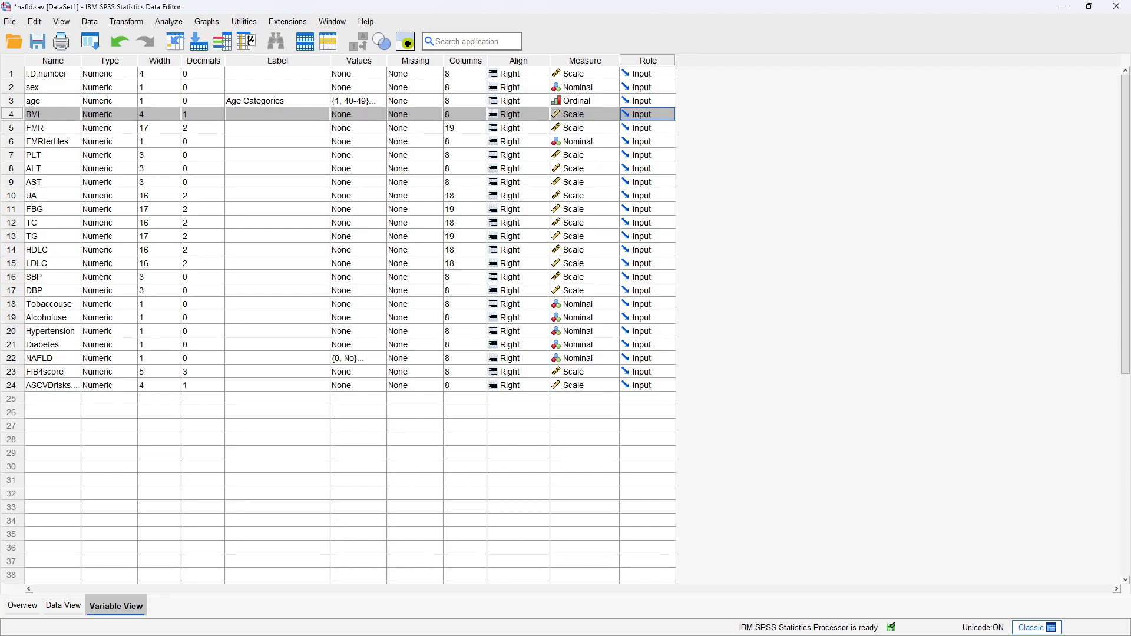
{"action": "key", "text": "alt+Tab"}
{"action": "left_click", "coordinate": [550, 315]}
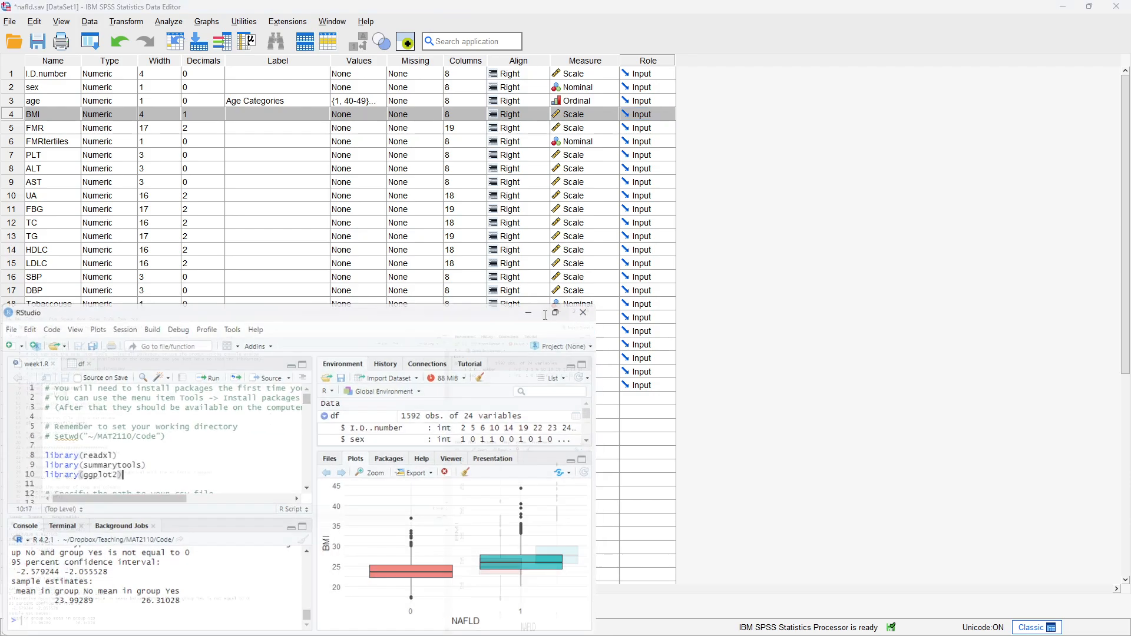
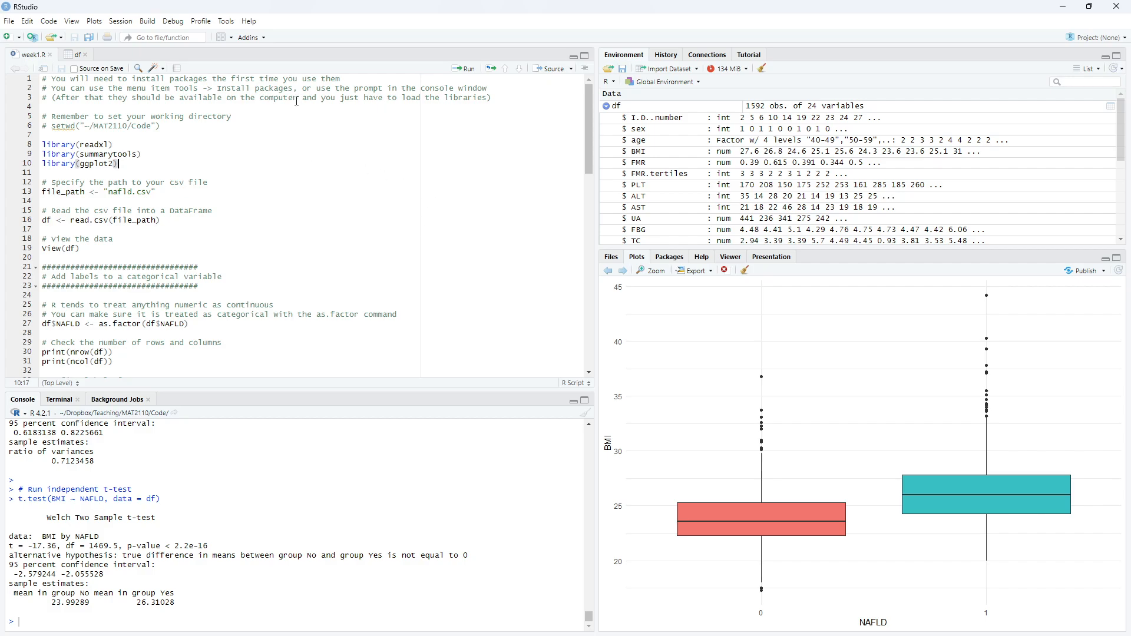
Examine the script's setwd line and the session's options for setting the working directory
{"action": "left_click", "coordinate": [179, 132]}
{"action": "left_click", "coordinate": [173, 125]}
{"action": "left_click", "coordinate": [122, 24]}
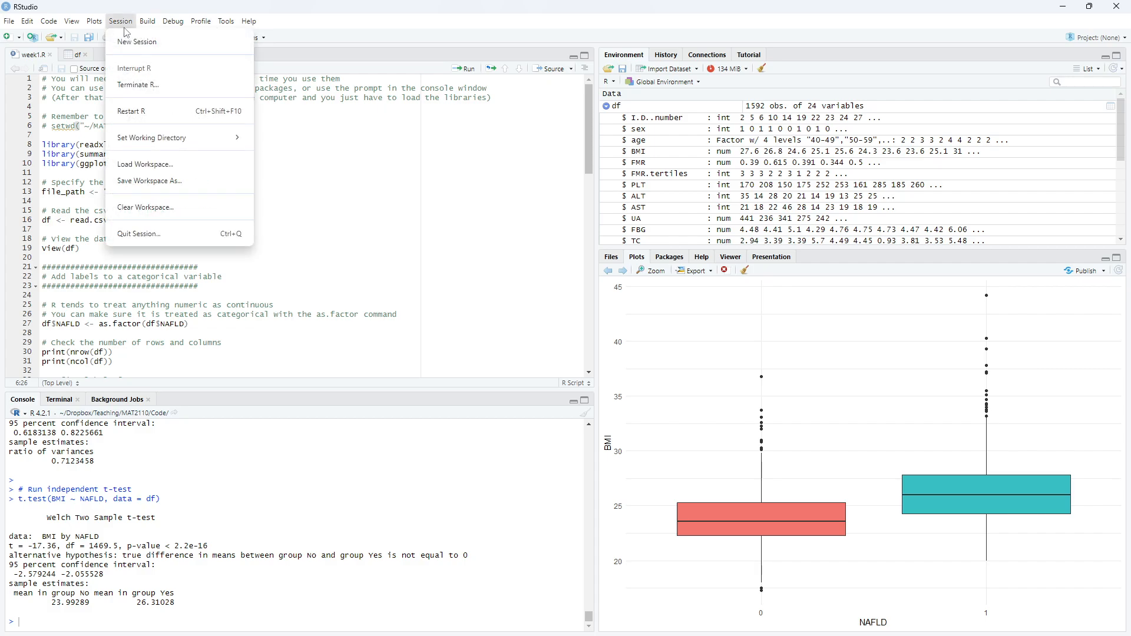
{"action": "mouse_move", "coordinate": [172, 136]}
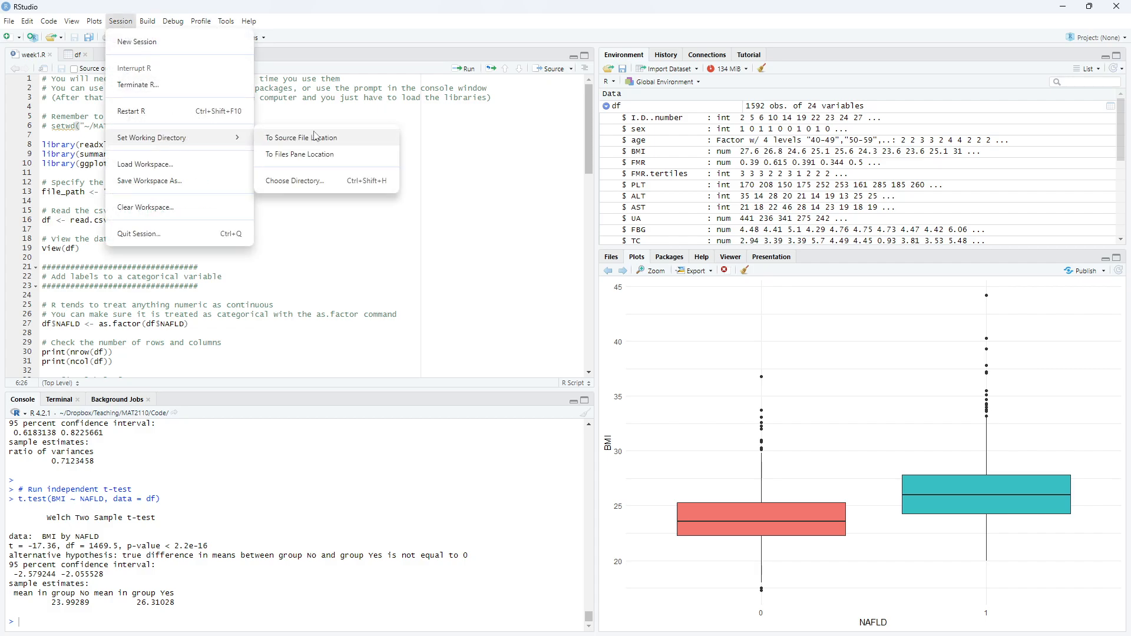
{"action": "left_click", "coordinate": [328, 118]}
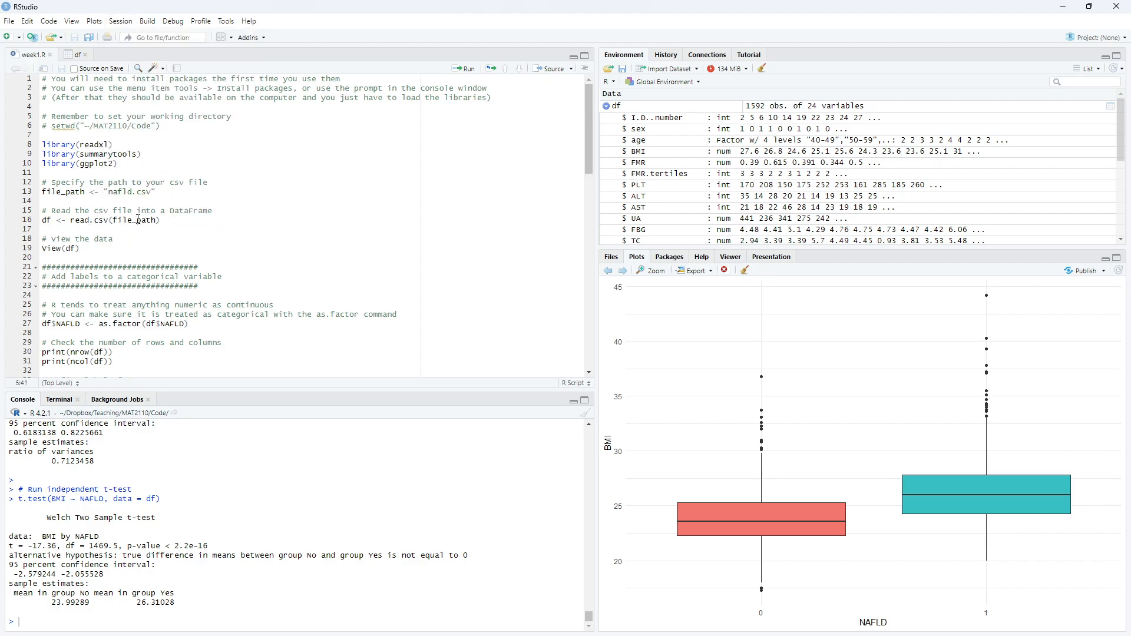
Review the script lines that read the CSV file, specify its path nafld.csv and load the ggplot2 library
{"action": "left_click_drag", "start_coordinate": [166, 220], "coordinate": [43, 220]}
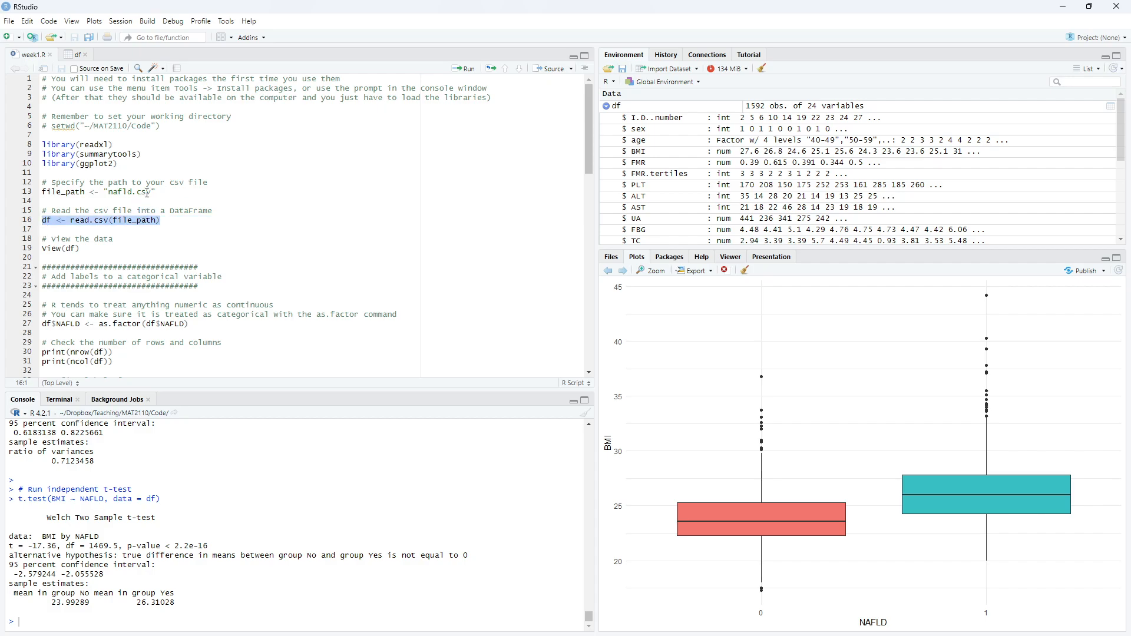
{"action": "left_click_drag", "start_coordinate": [156, 193], "coordinate": [43, 193]}
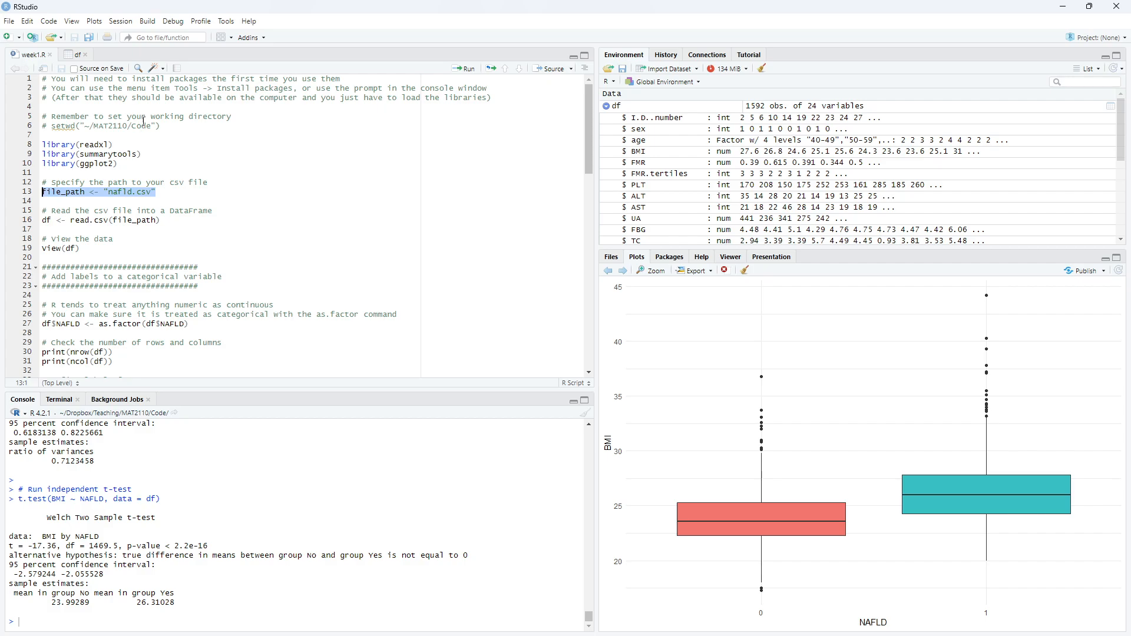
{"action": "left_click", "coordinate": [159, 165]}
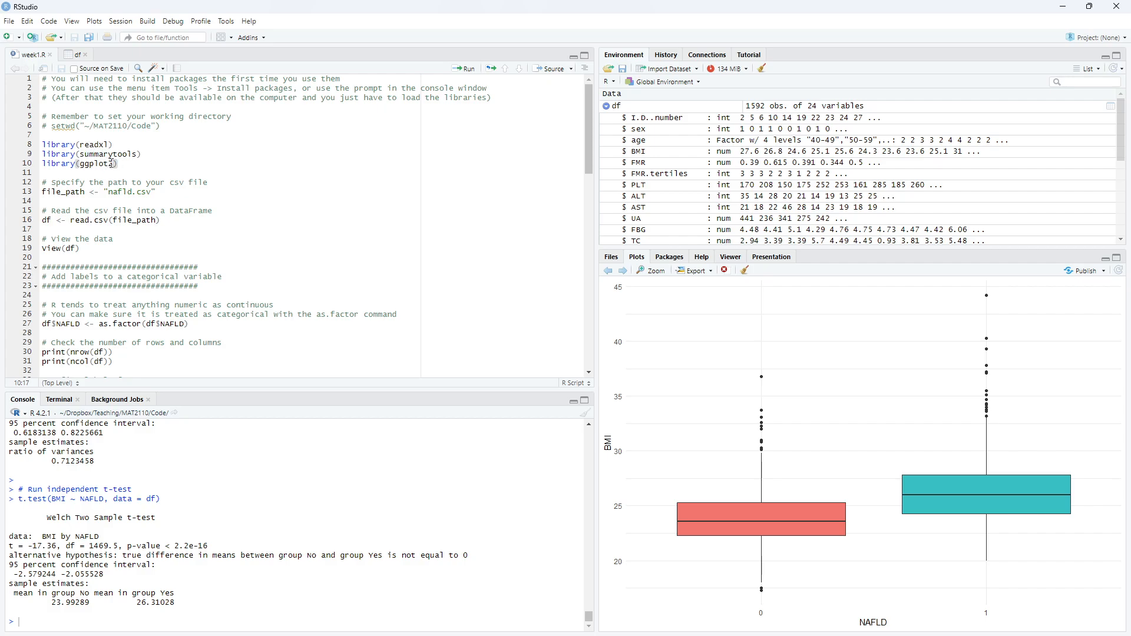
{"action": "left_click_drag", "start_coordinate": [126, 165], "coordinate": [49, 166]}
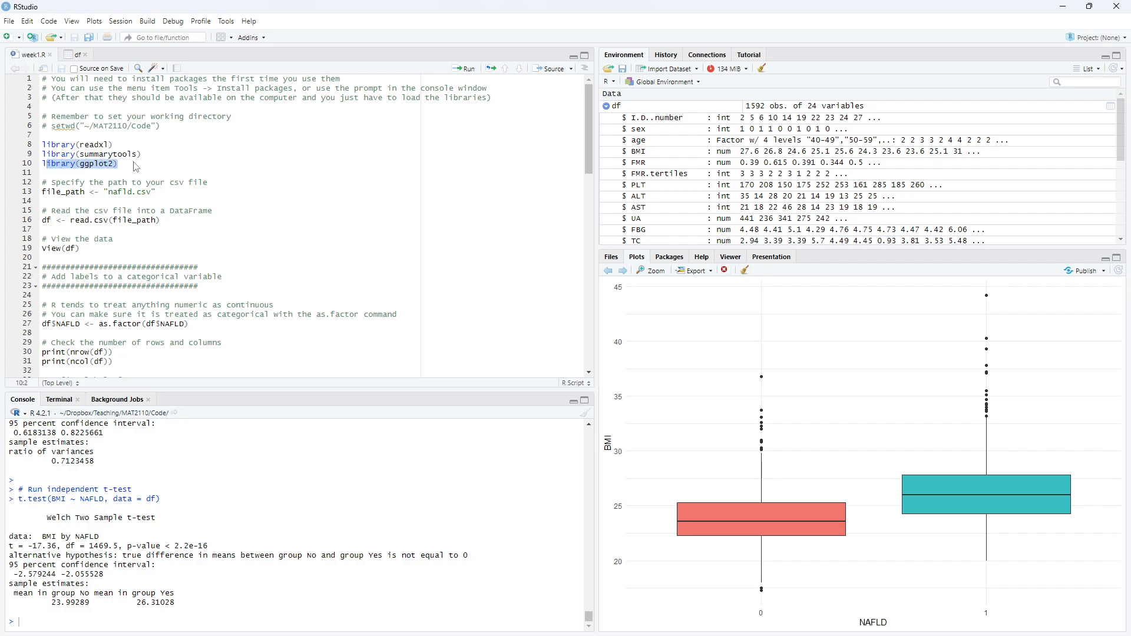
{"action": "left_click", "coordinate": [135, 165]}
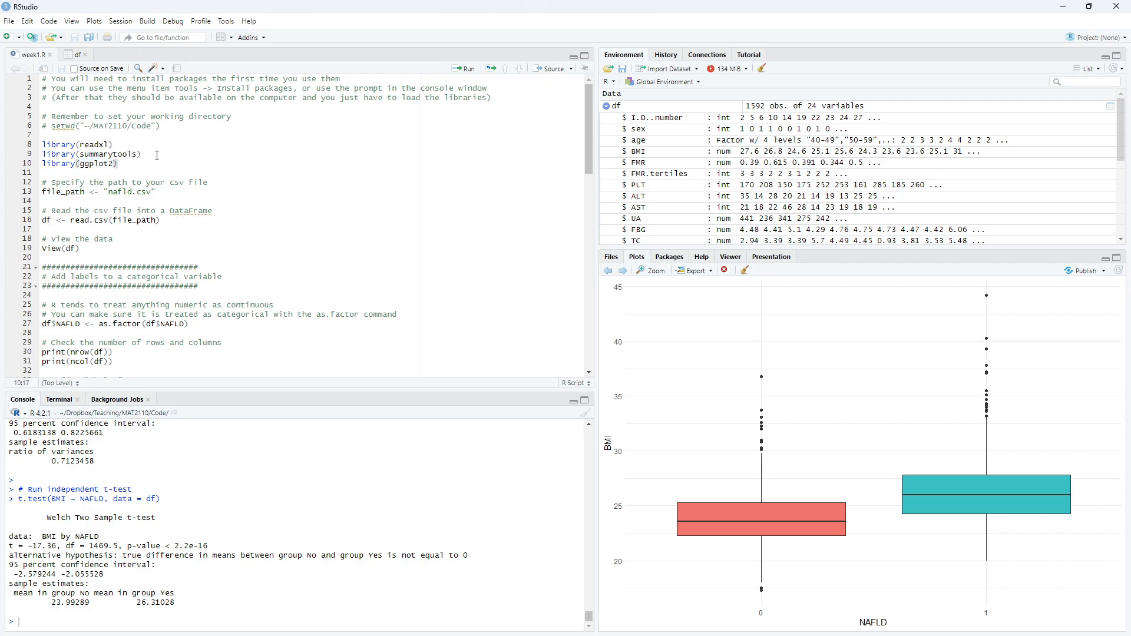
Look through the script's commented section headings, from adding labels to a categorical variable to summarising a variable
{"action": "scroll", "coordinate": [175, 201], "scroll_direction": "down", "scroll_amount": 4}
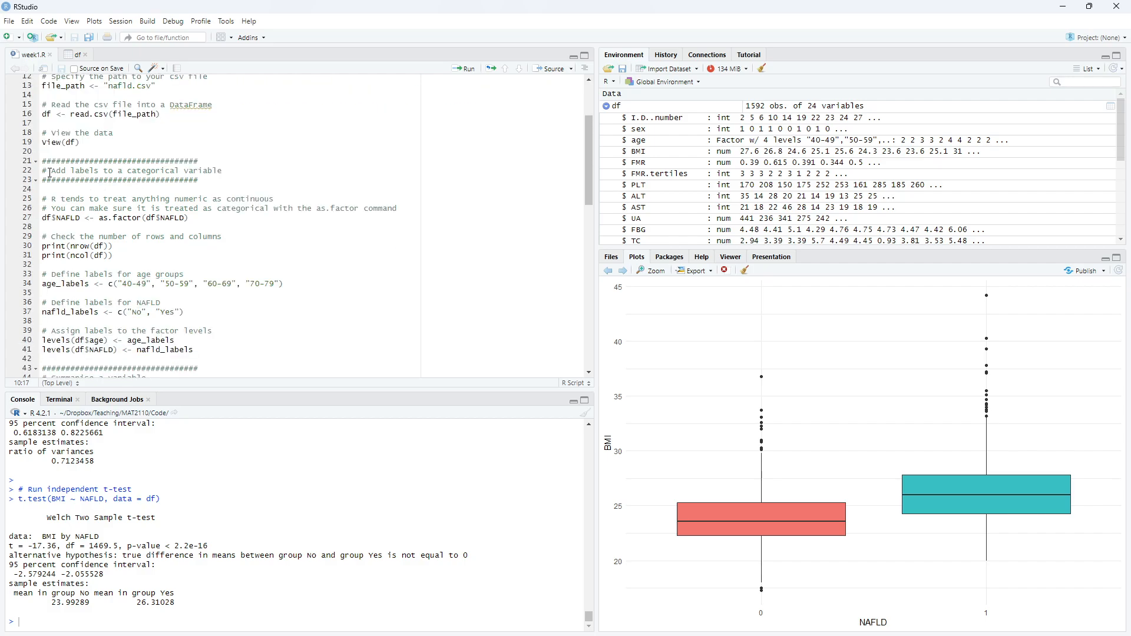
{"action": "left_click_drag", "start_coordinate": [205, 187], "coordinate": [42, 161]}
{"action": "left_click", "coordinate": [231, 186]}
{"action": "scroll", "coordinate": [217, 185], "scroll_direction": "down", "scroll_amount": 5}
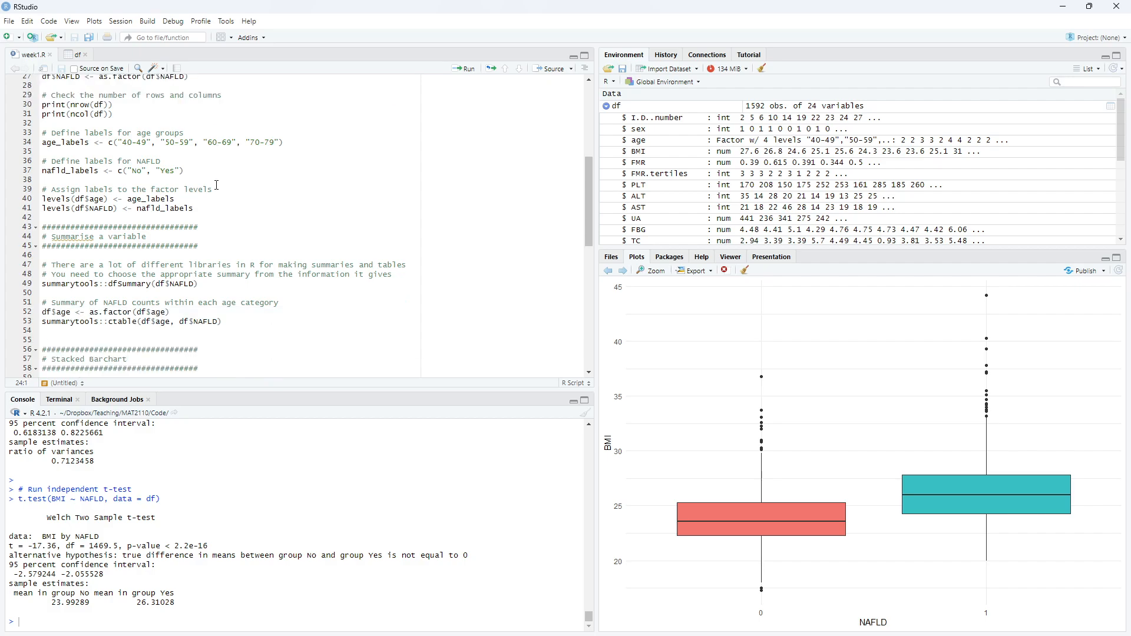
{"action": "scroll", "coordinate": [217, 185], "scroll_direction": "up", "scroll_amount": 6}
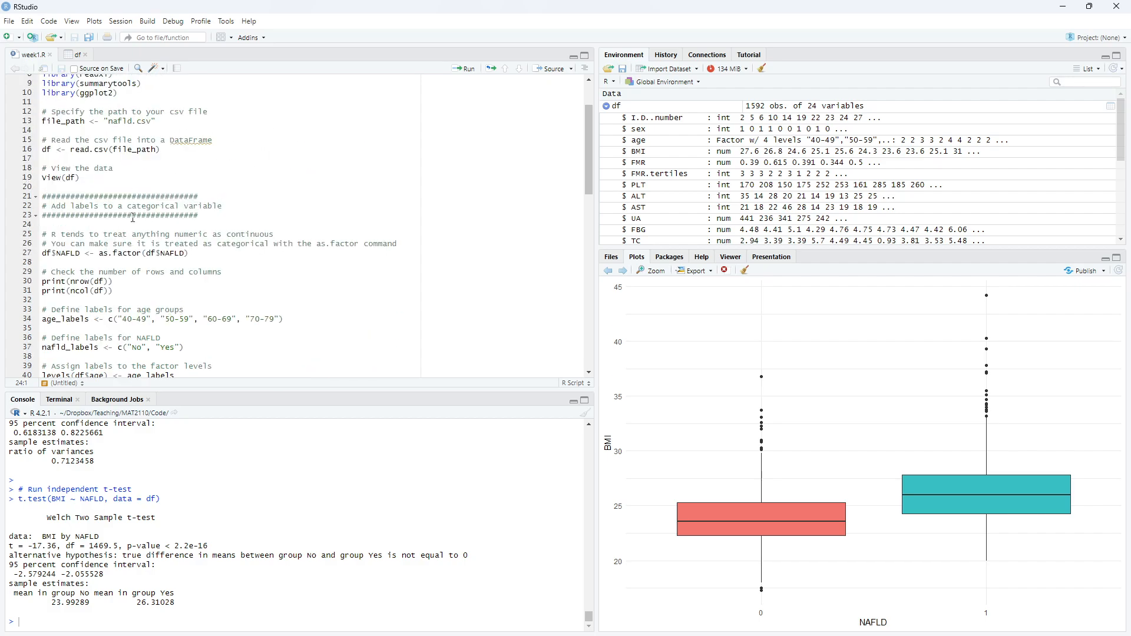
{"action": "scroll", "coordinate": [122, 220], "scroll_direction": "down", "scroll_amount": 1}
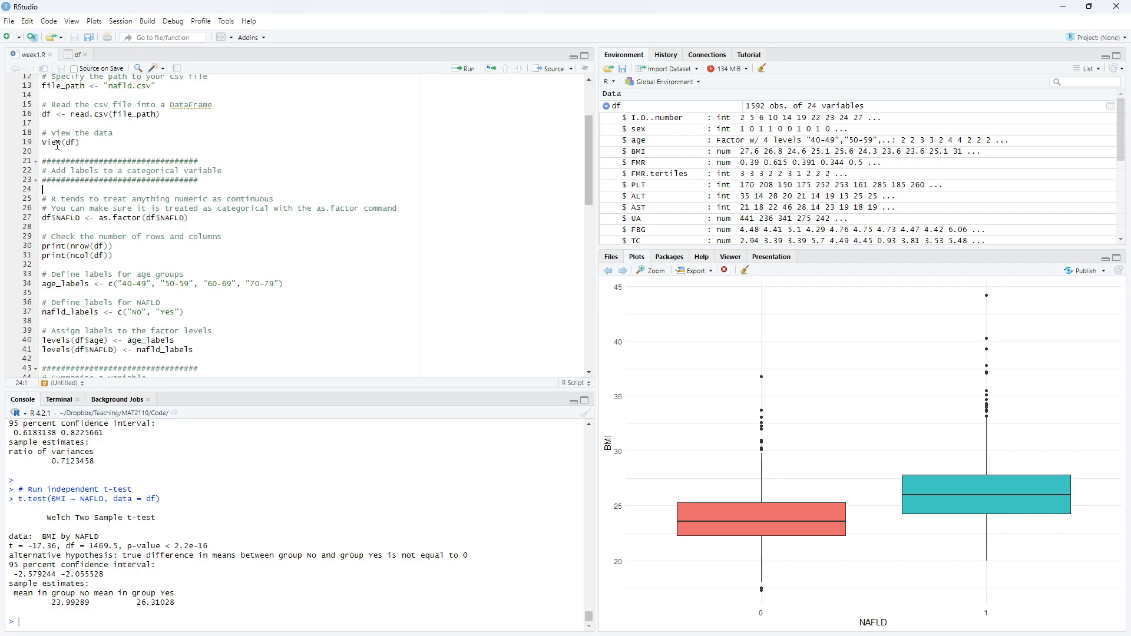
Show the df data table and enlarge the environment listing to examine all the data frame's variables
{"action": "left_click", "coordinate": [74, 55]}
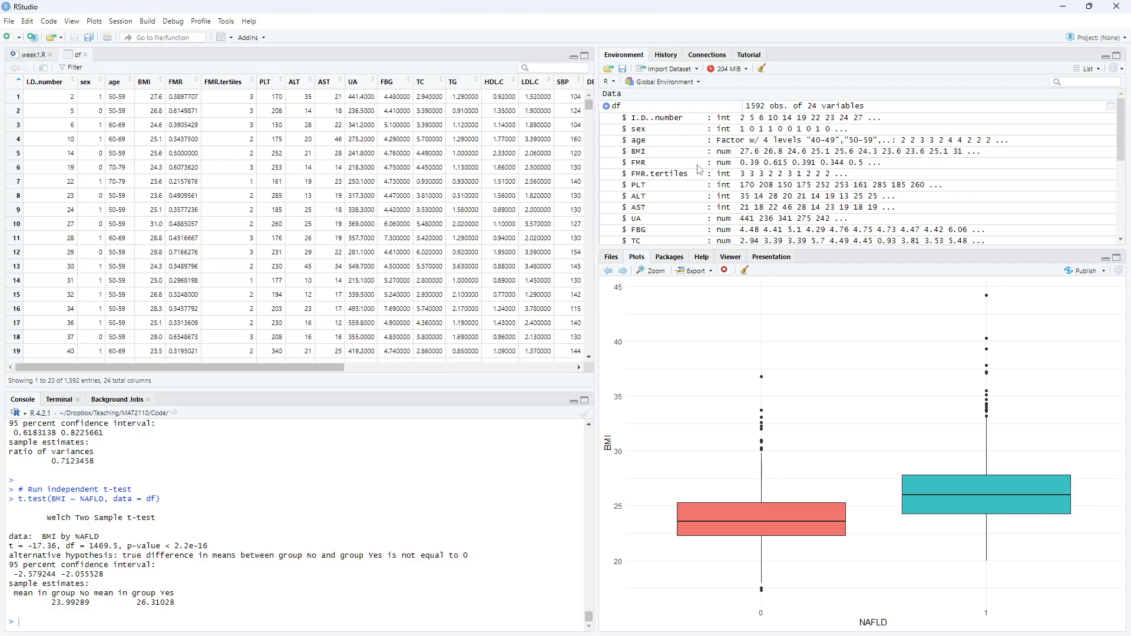
{"action": "left_click_drag", "start_coordinate": [819, 249], "coordinate": [833, 389]}
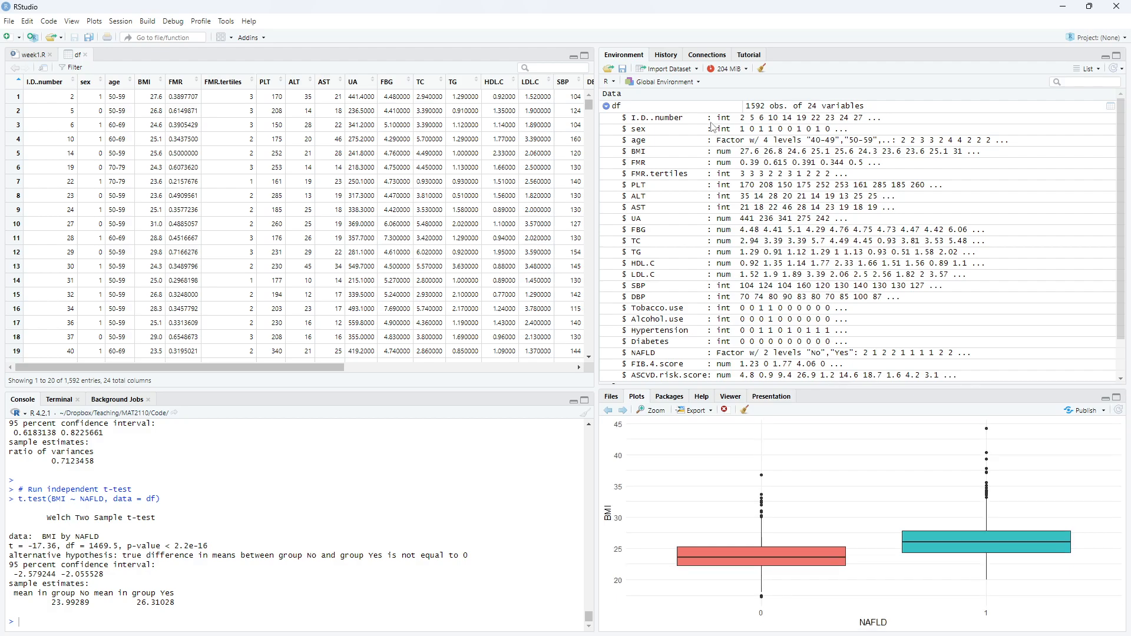
{"action": "scroll", "coordinate": [763, 240], "scroll_direction": "down", "scroll_amount": 3}
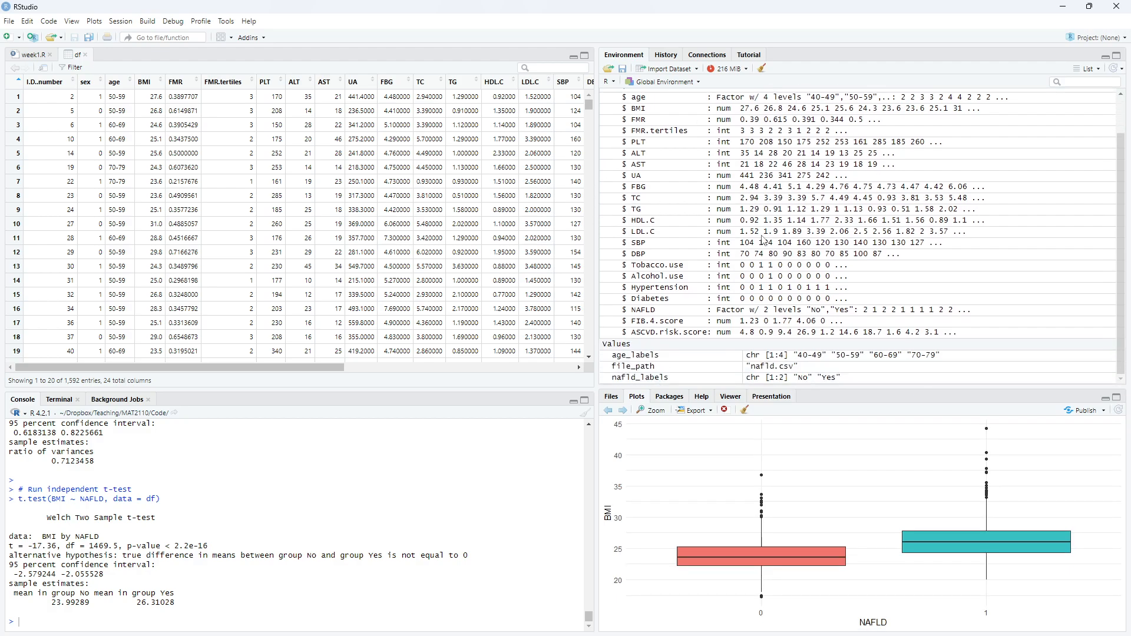
Return to the week1.R script and review the lines defining the age group and NAFLD labels
{"action": "left_click", "coordinate": [35, 55]}
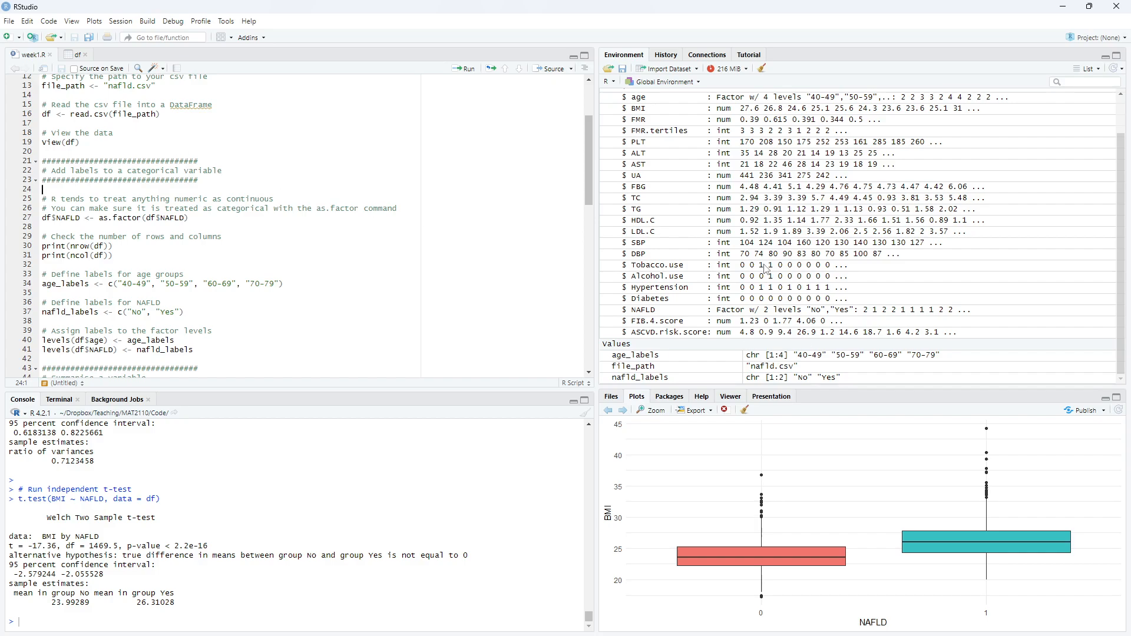
{"action": "scroll", "coordinate": [230, 295], "scroll_direction": "down", "scroll_amount": 3}
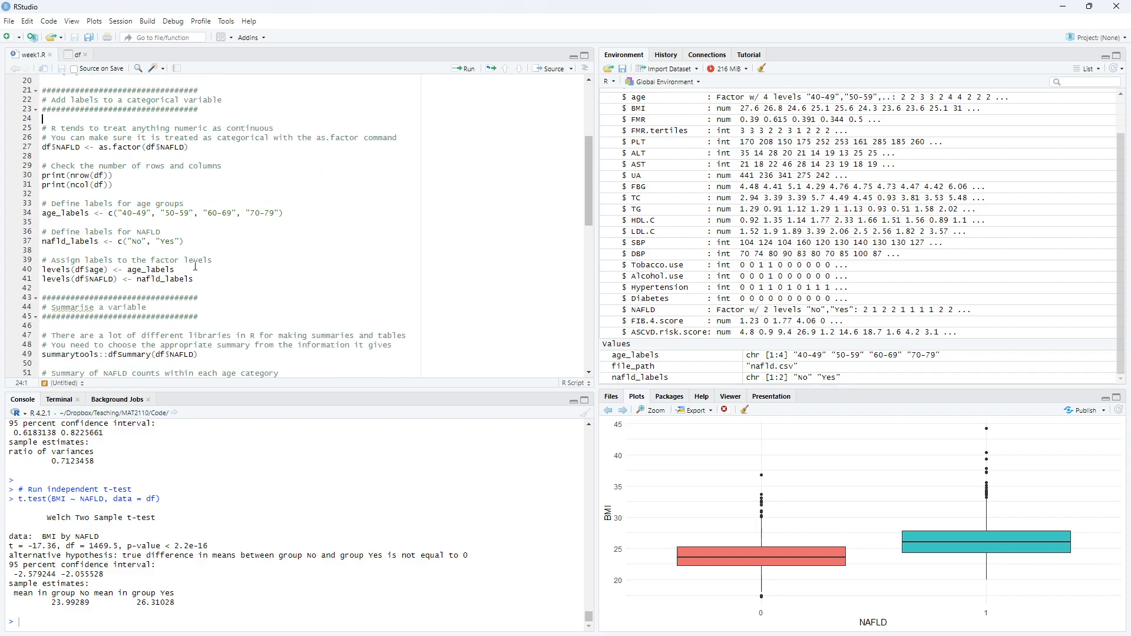
{"action": "left_click_drag", "start_coordinate": [284, 213], "coordinate": [42, 221]}
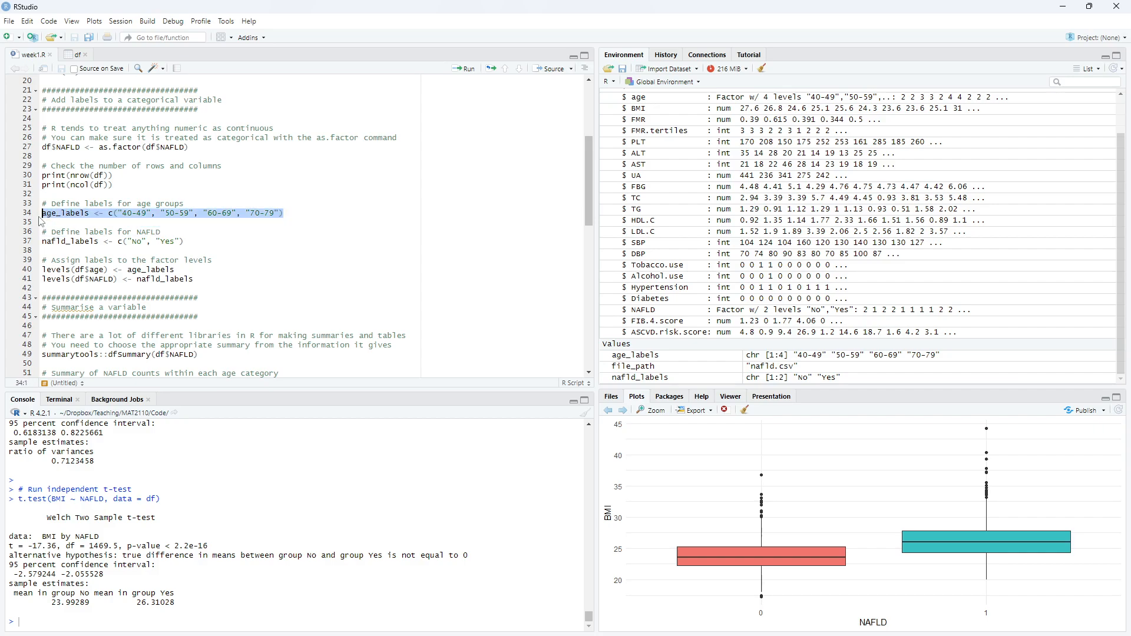
{"action": "left_click", "coordinate": [148, 221]}
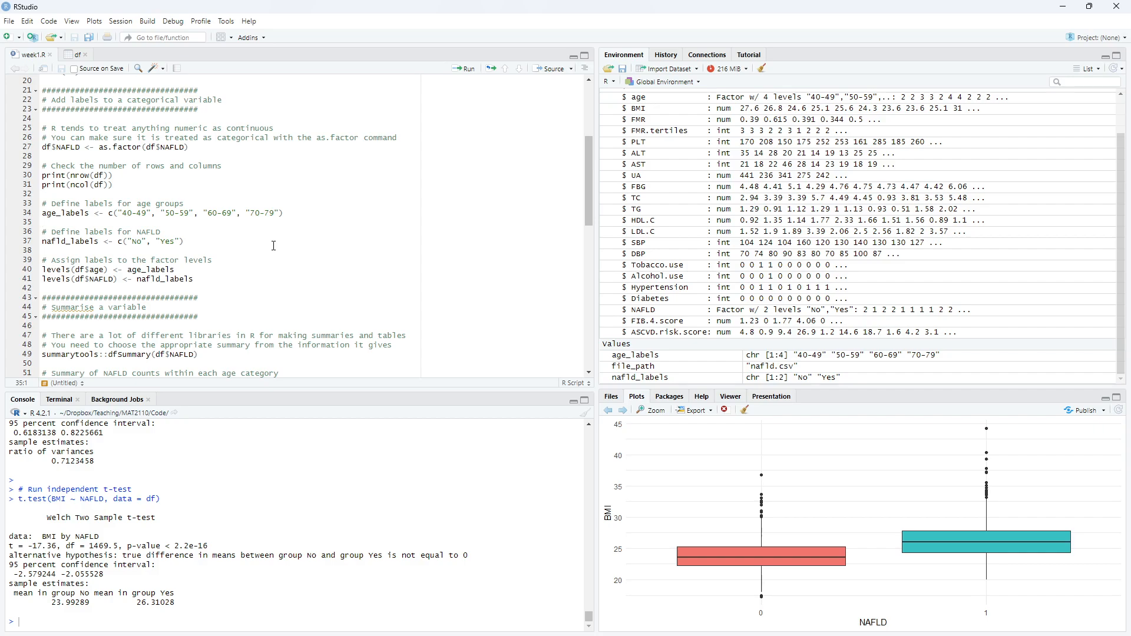
Review the summarytools lines that summarise NAFLD and cross-tabulate it by age, together with their console output
{"action": "scroll", "coordinate": [273, 245], "scroll_direction": "down", "scroll_amount": 3}
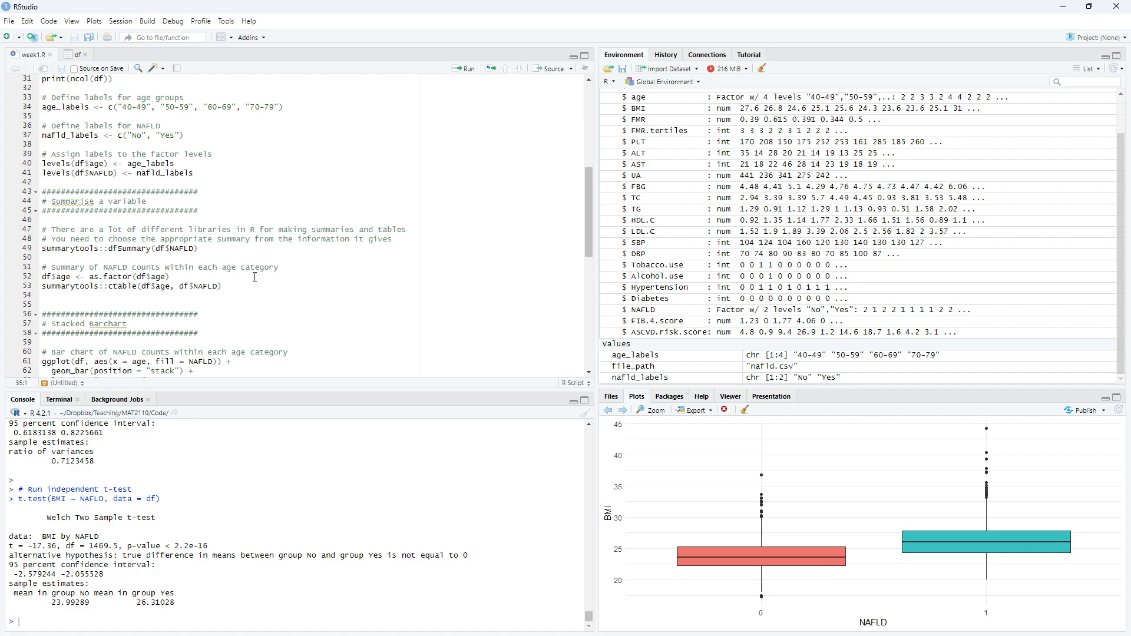
{"action": "scroll", "coordinate": [255, 277], "scroll_direction": "down", "scroll_amount": 1}
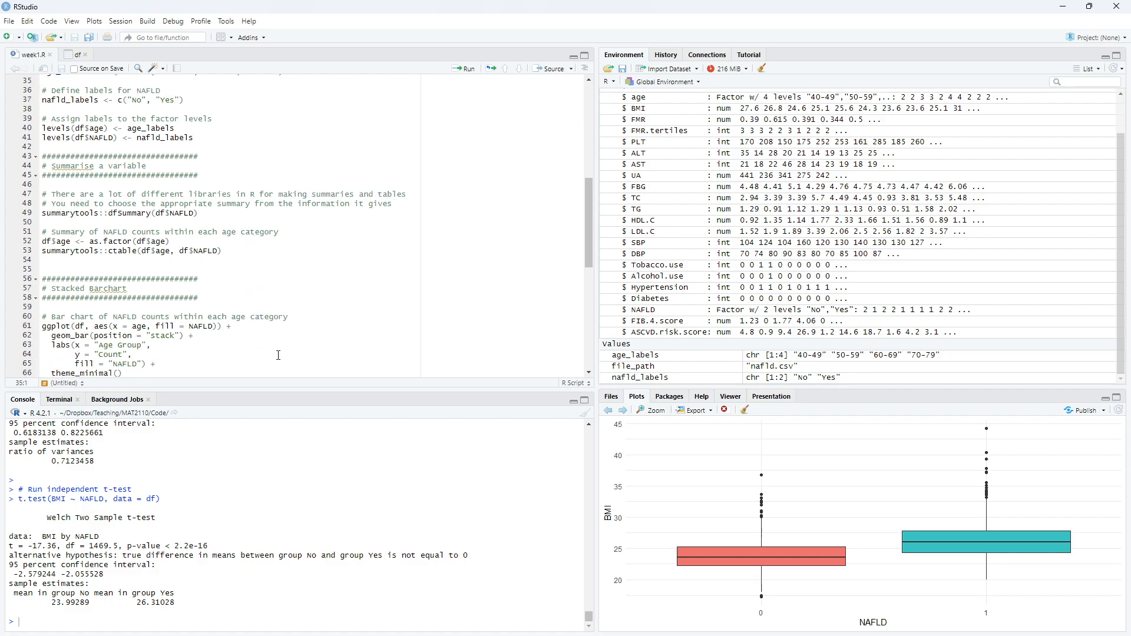
{"action": "scroll", "coordinate": [171, 517], "scroll_direction": "up", "scroll_amount": 5}
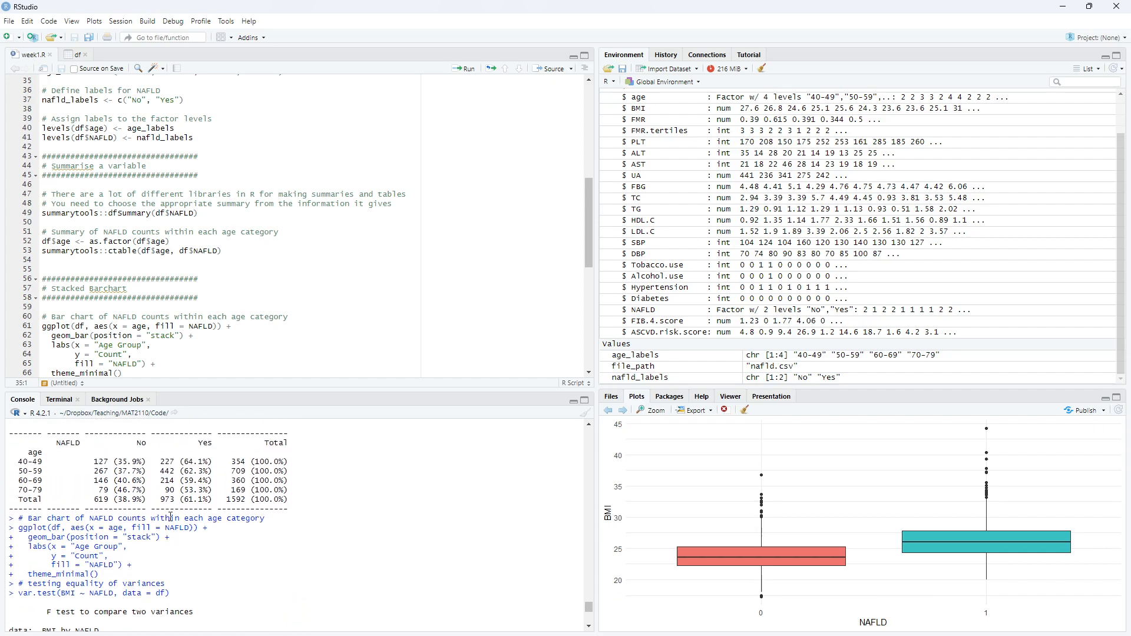
{"action": "scroll", "coordinate": [171, 517], "scroll_direction": "up", "scroll_amount": 2}
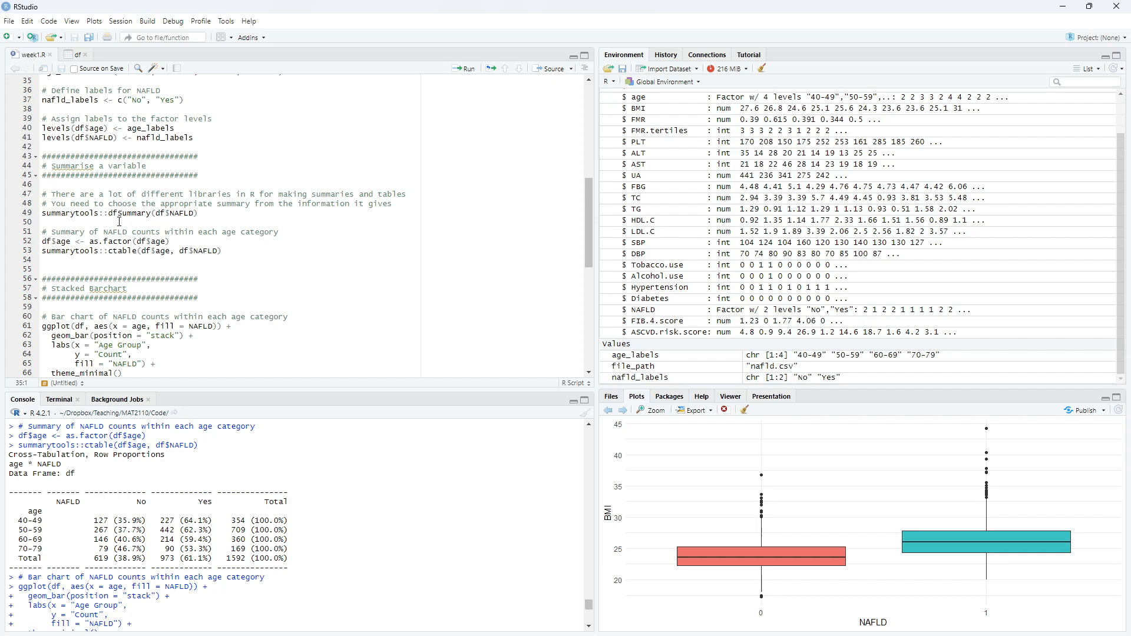
{"action": "left_click_drag", "start_coordinate": [108, 214], "coordinate": [41, 214]}
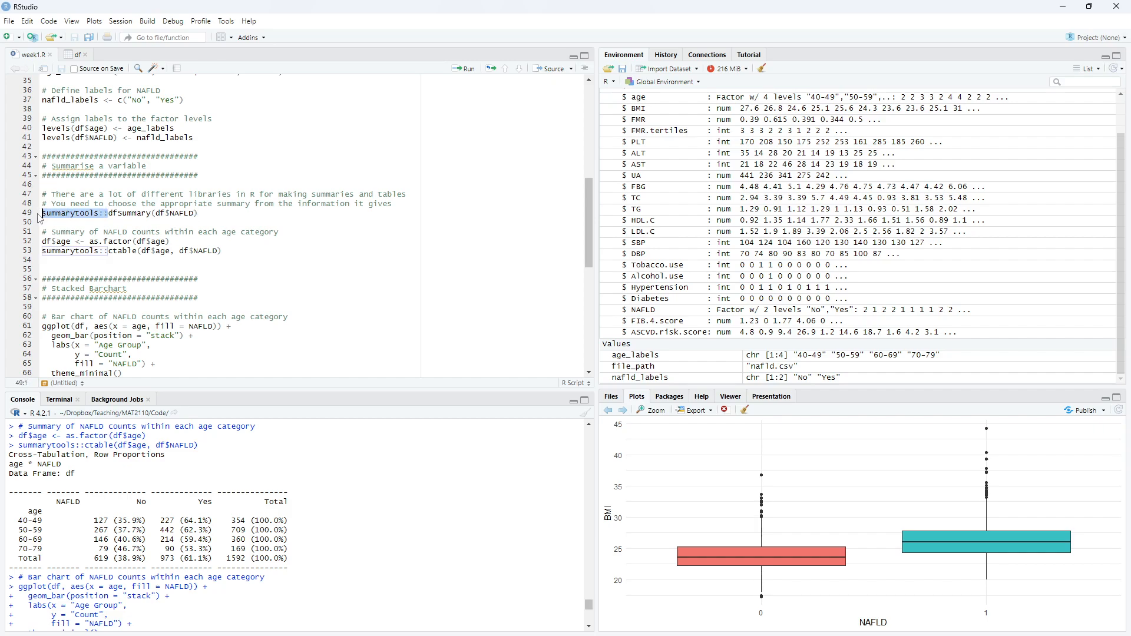
{"action": "left_click", "coordinate": [137, 215]}
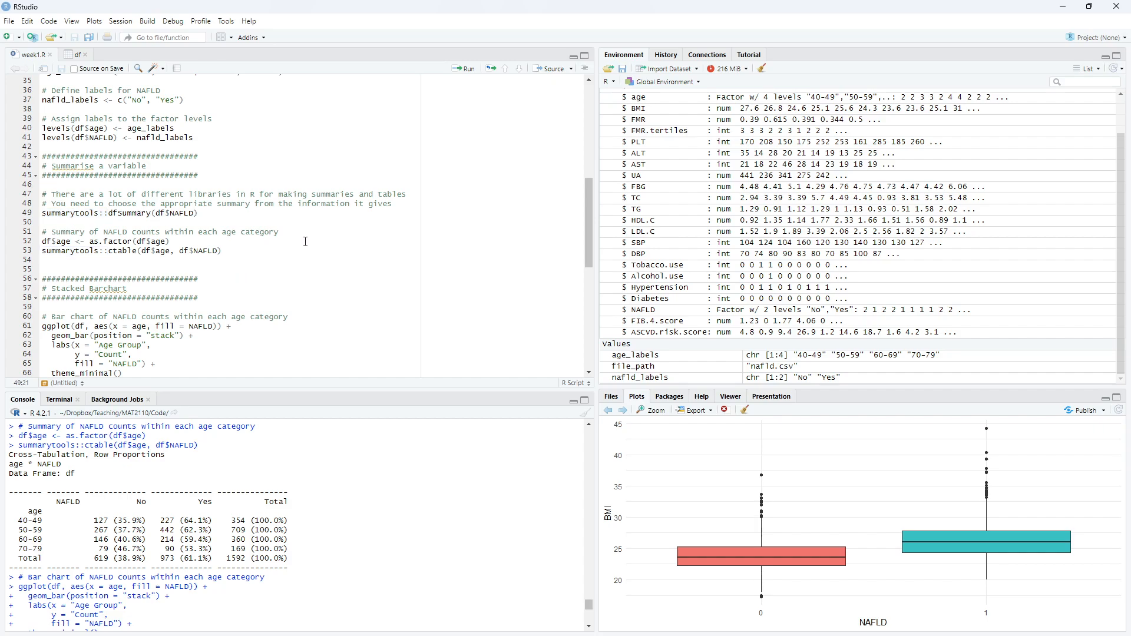
Enlarge the plot area and go back to the stacked bar chart of NAFLD counts by age group beside its ggplot code
{"action": "scroll", "coordinate": [320, 222], "scroll_direction": "down", "scroll_amount": 2}
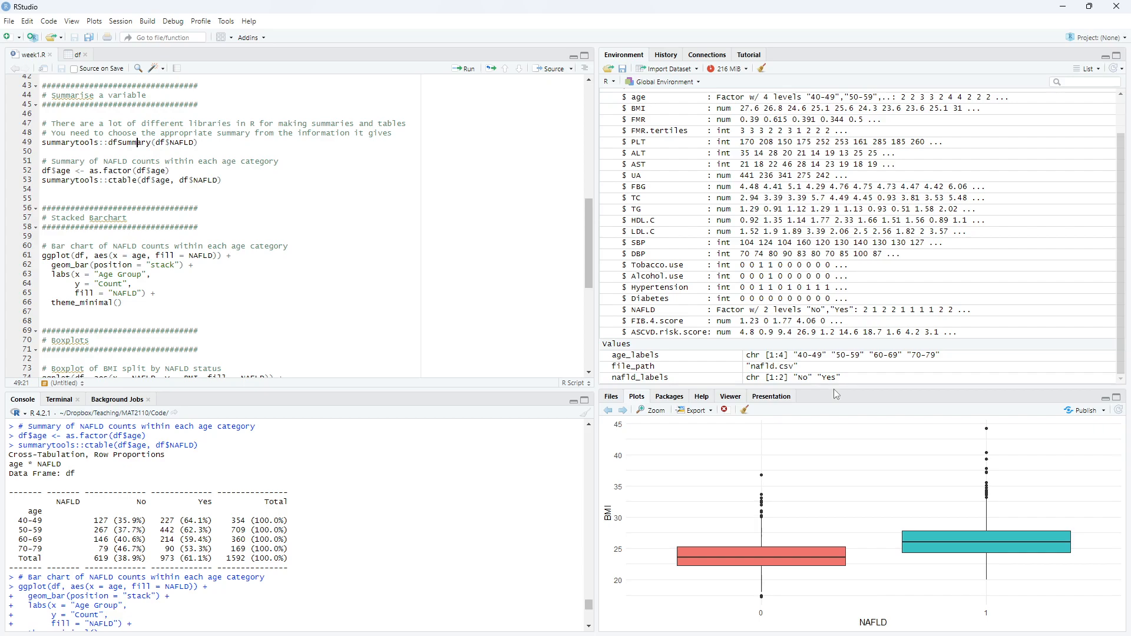
{"action": "left_click_drag", "start_coordinate": [833, 389], "coordinate": [829, 191]}
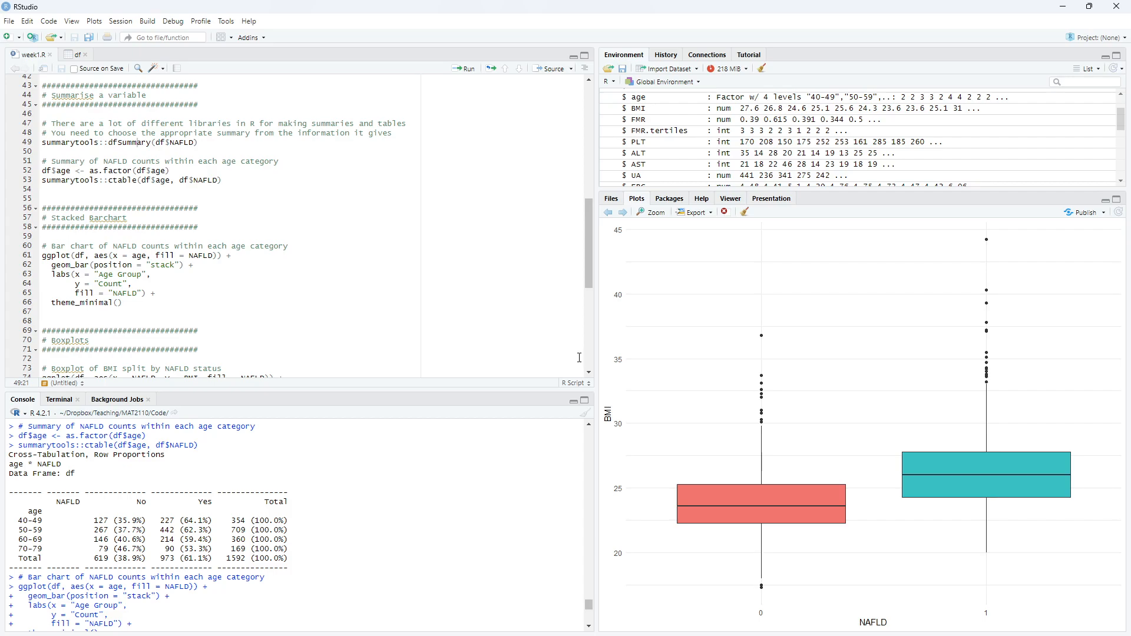
{"action": "left_click_drag", "start_coordinate": [596, 368], "coordinate": [477, 371]}
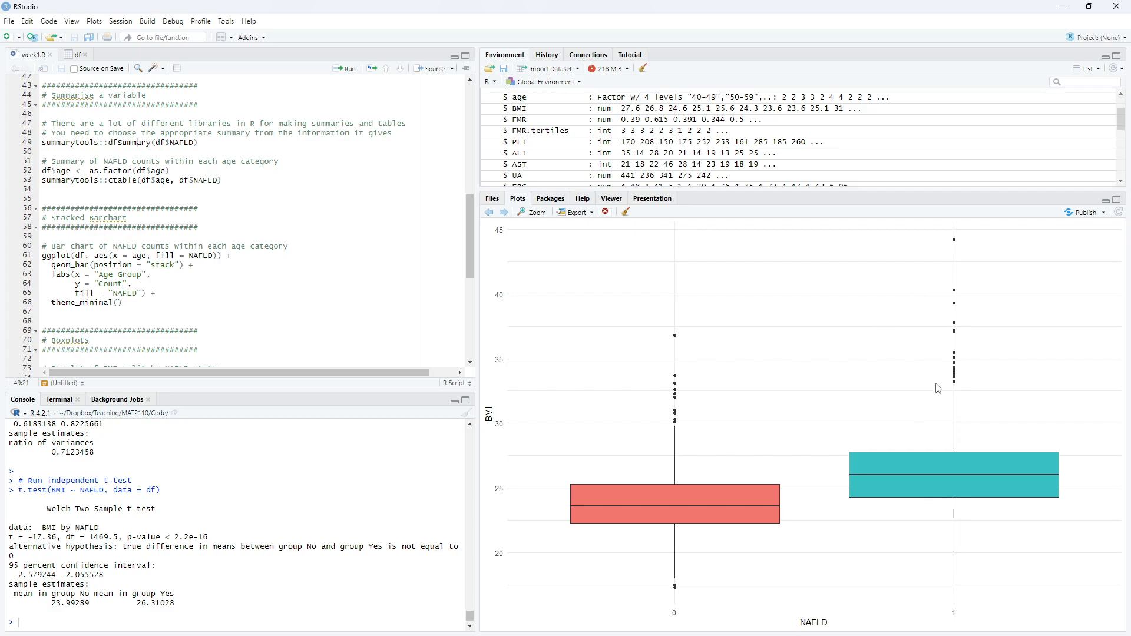
{"action": "left_click", "coordinate": [489, 214]}
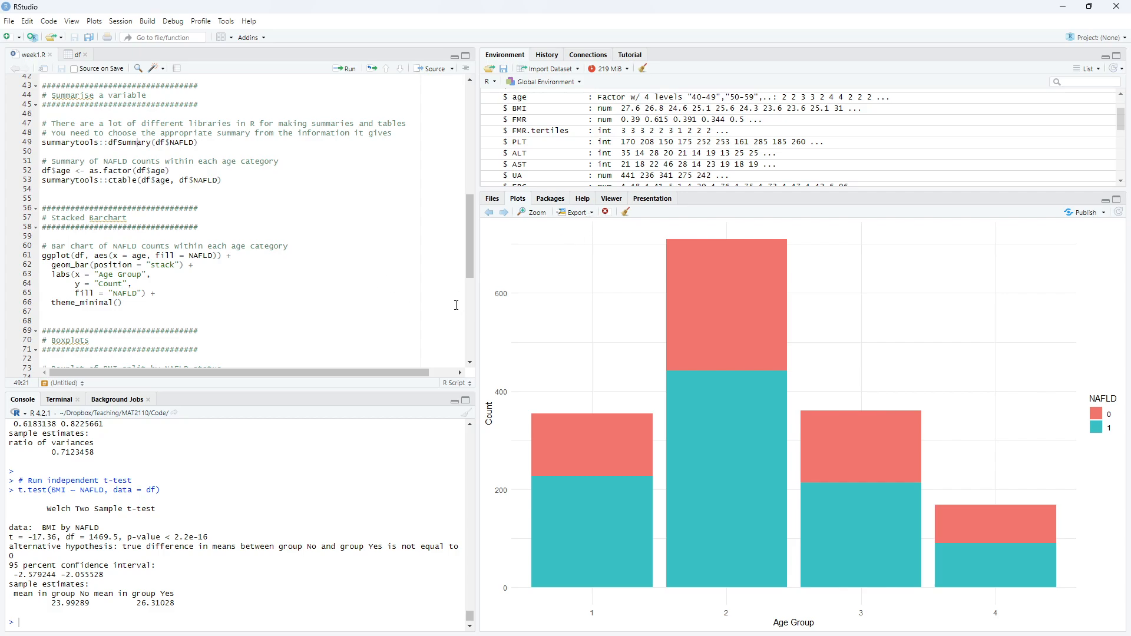
{"action": "left_click_drag", "start_coordinate": [478, 330], "coordinate": [556, 336]}
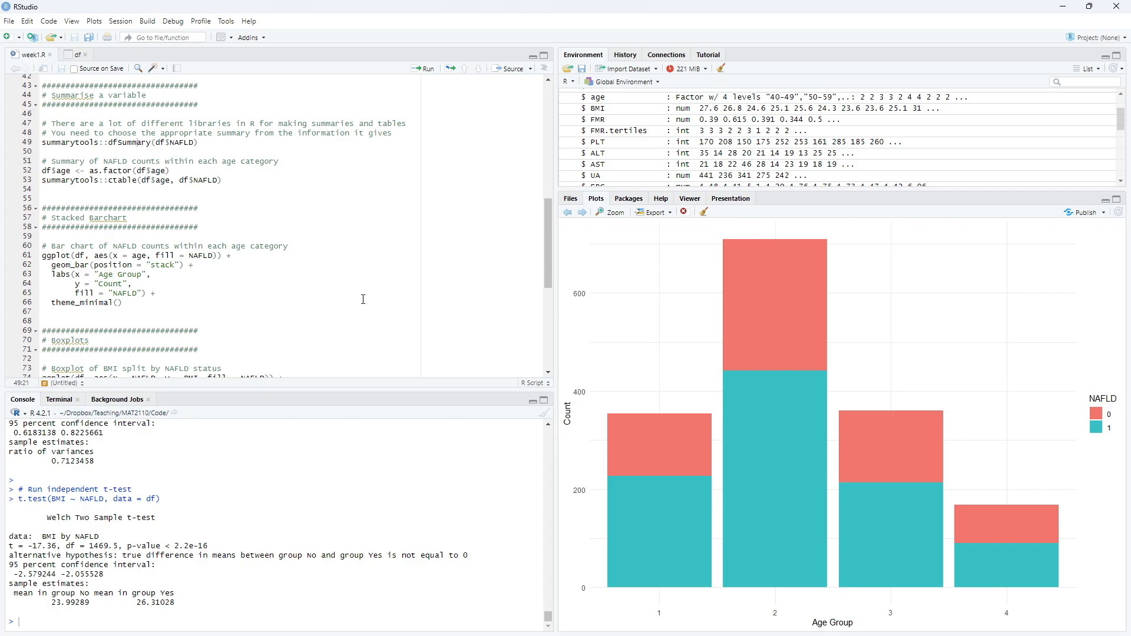
Go forward through the plots to view the BMI boxplot beside its script code and the BMI histogram by NAFLD
{"action": "scroll", "coordinate": [364, 300], "scroll_direction": "down", "scroll_amount": 4}
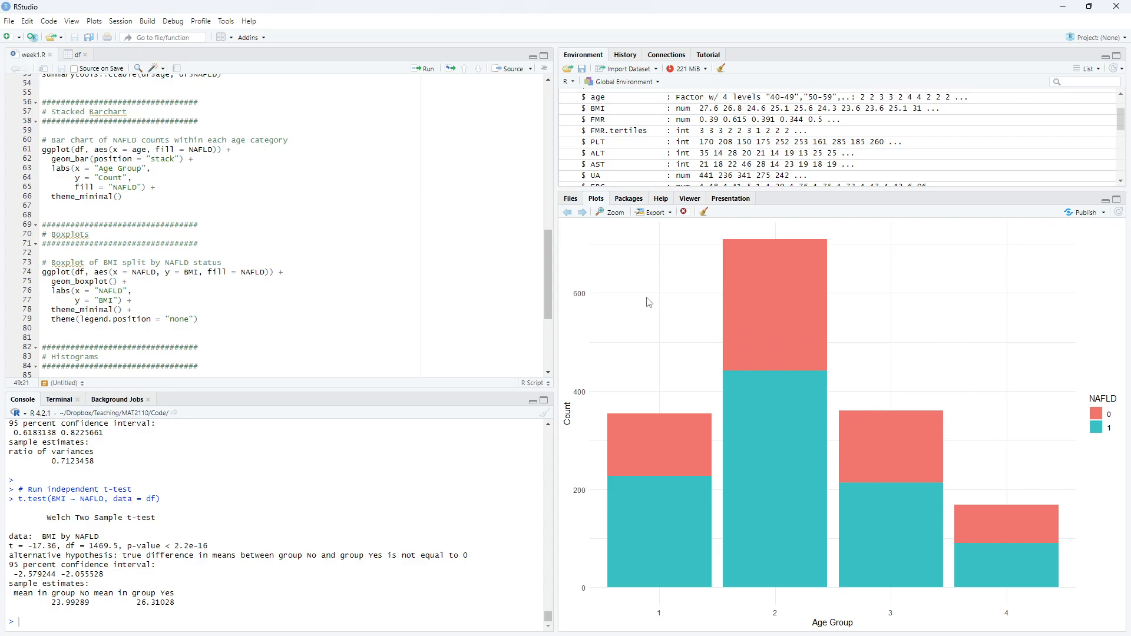
{"action": "left_click", "coordinate": [582, 213]}
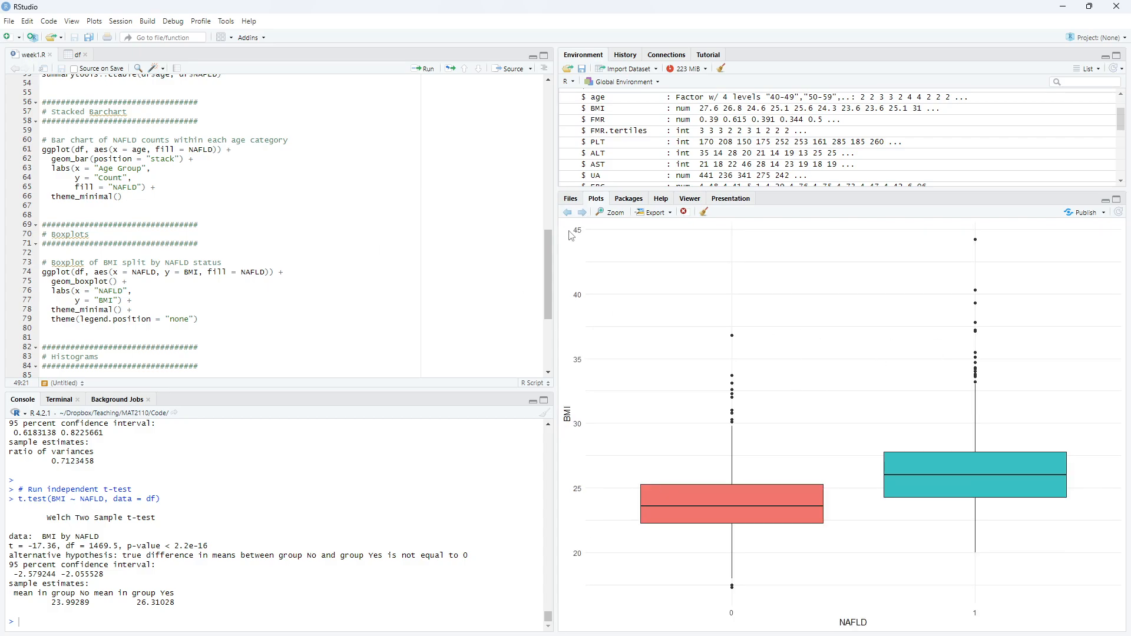
{"action": "left_click", "coordinate": [582, 213]}
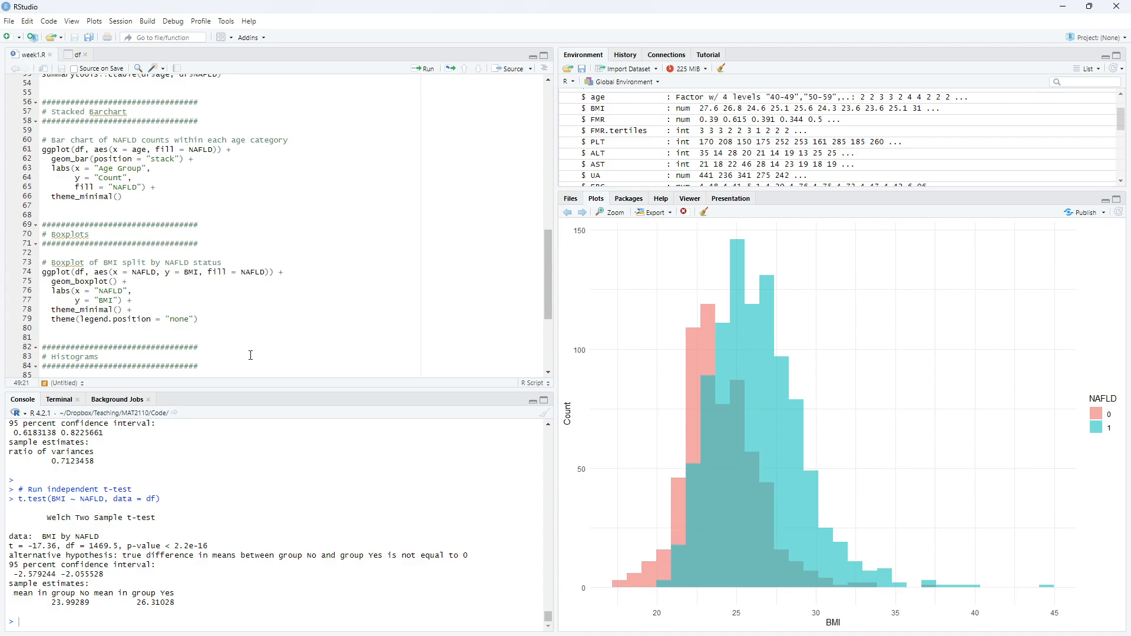
Examine the script's histogram, equality of variances and independent t-test sections, along with the t-test output in the console
{"action": "scroll", "coordinate": [246, 300], "scroll_direction": "down", "scroll_amount": 5}
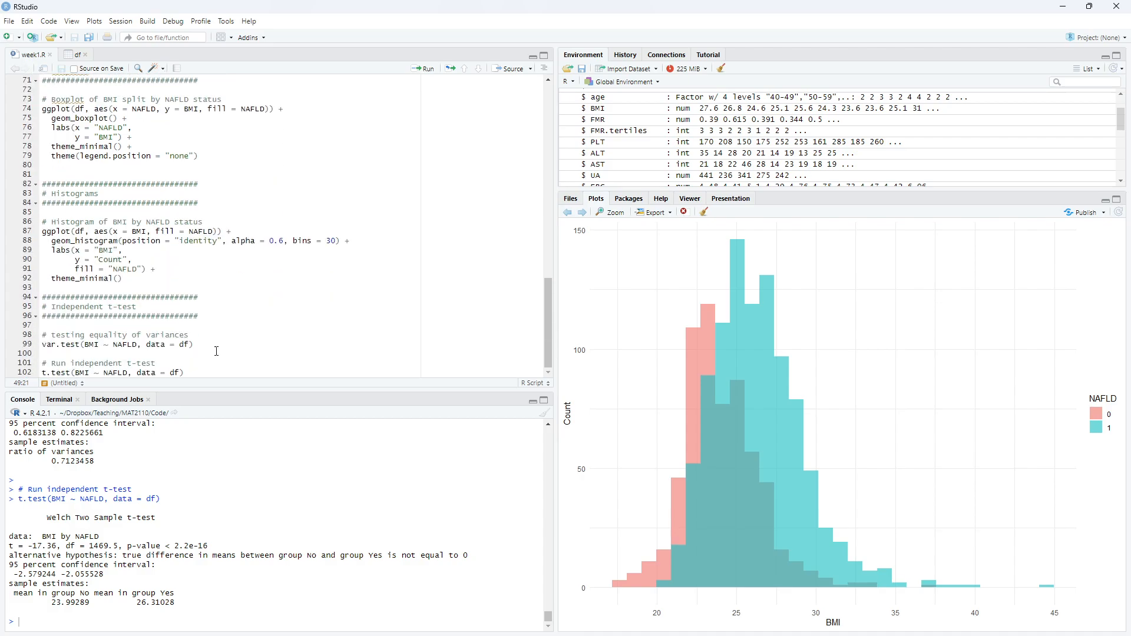
{"action": "left_click", "coordinate": [211, 355]}
{"action": "left_click_drag", "start_coordinate": [185, 605], "coordinate": [45, 499]}
{"action": "left_click", "coordinate": [193, 453]}
Switch to a maximized Visual Studio Code window and show the start of the week1.py script
{"action": "key", "text": "alt+Tab"}
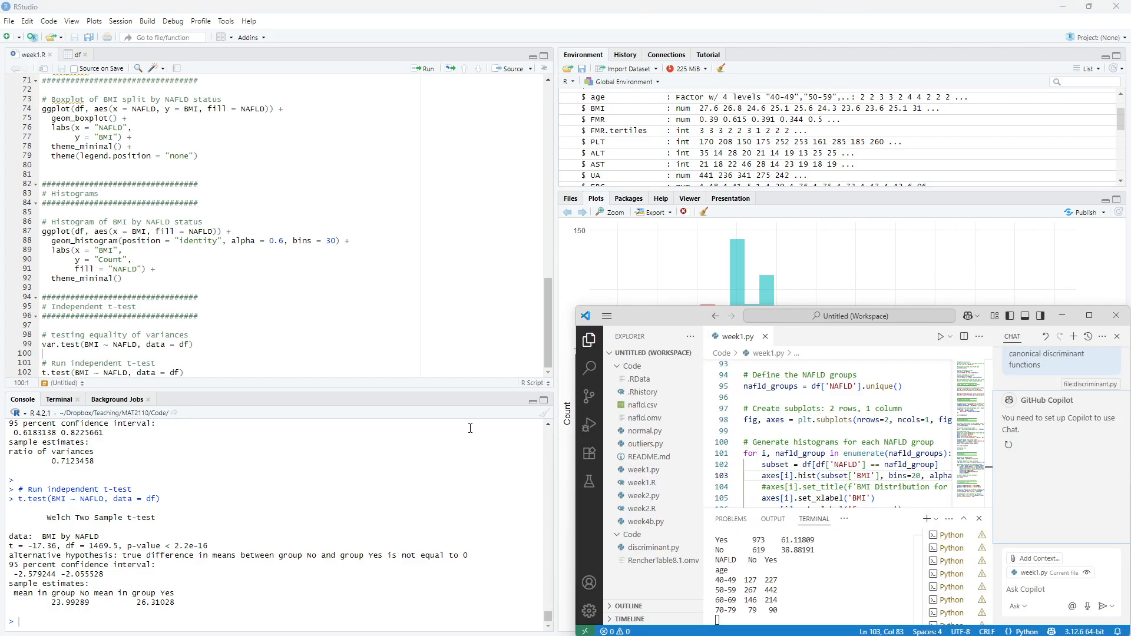
{"action": "left_click", "coordinate": [1091, 316]}
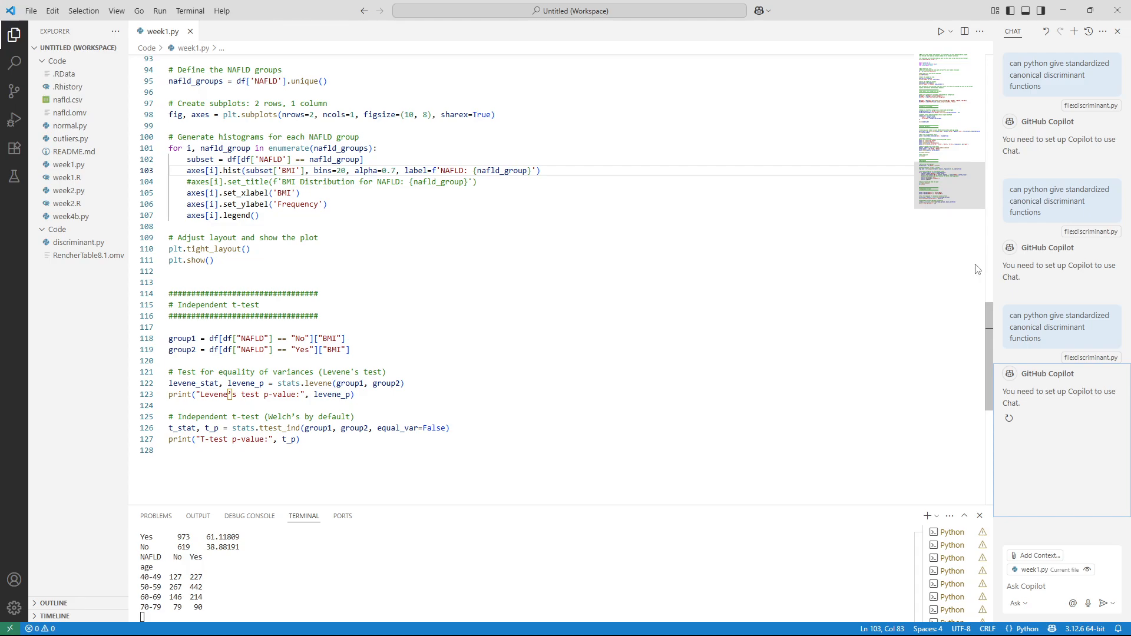
{"action": "left_click_drag", "start_coordinate": [993, 272], "coordinate": [884, 276]}
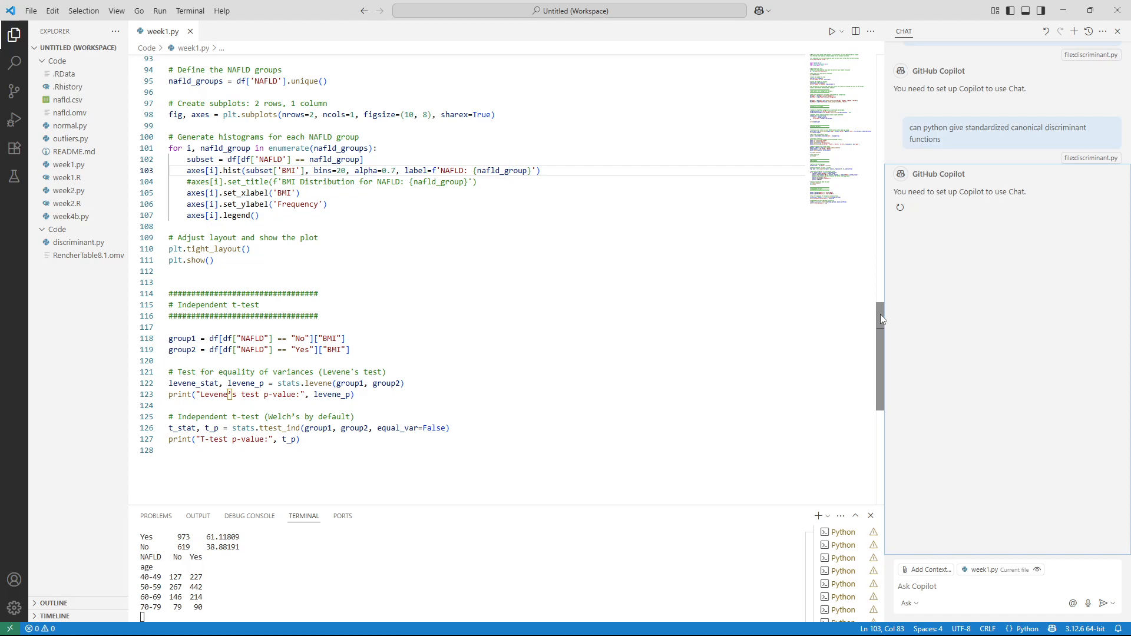
{"action": "left_click_drag", "start_coordinate": [880, 318], "coordinate": [882, 62]}
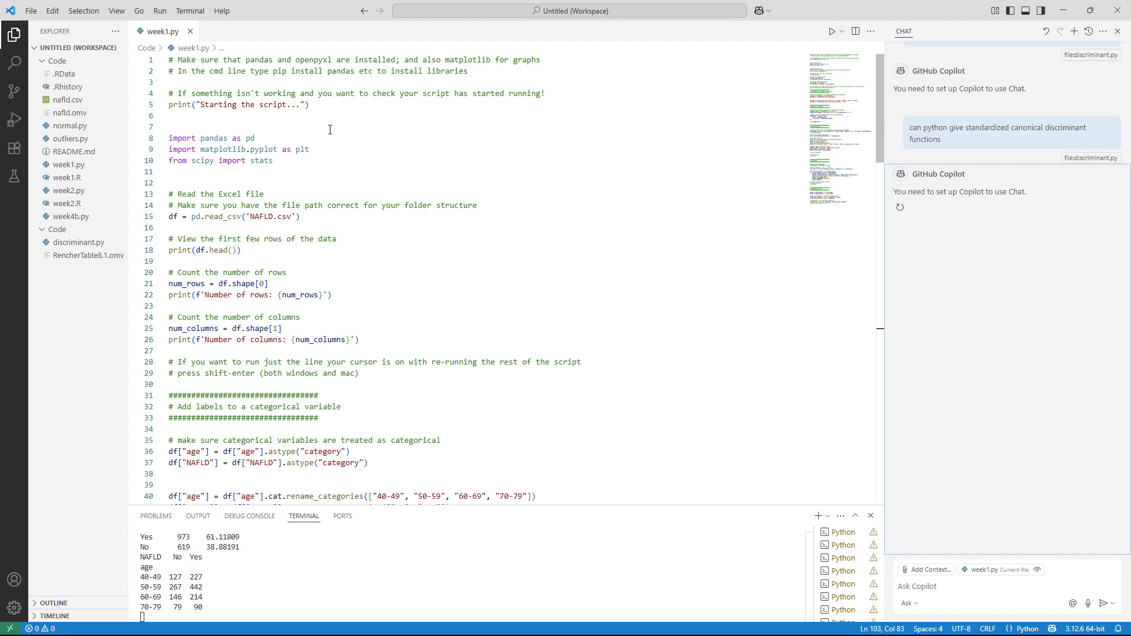
Review the week1.py line that reads NAFLD.csv and enlarge the terminal to examine more of the script's output
{"action": "left_click", "coordinate": [178, 118]}
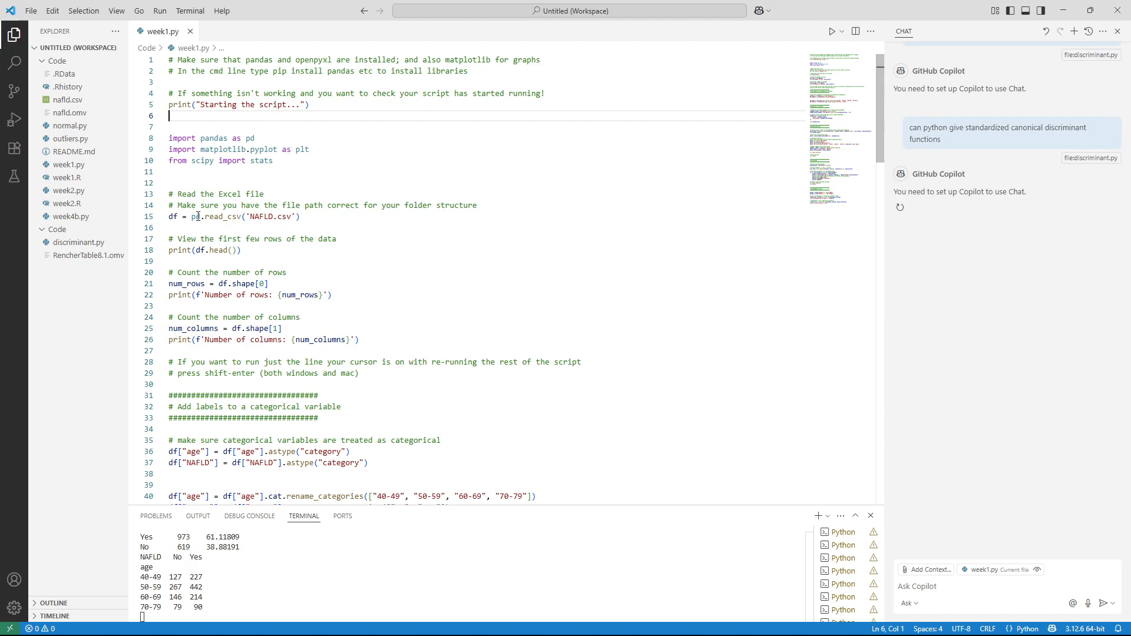
{"action": "left_click_drag", "start_coordinate": [301, 218], "coordinate": [169, 218]}
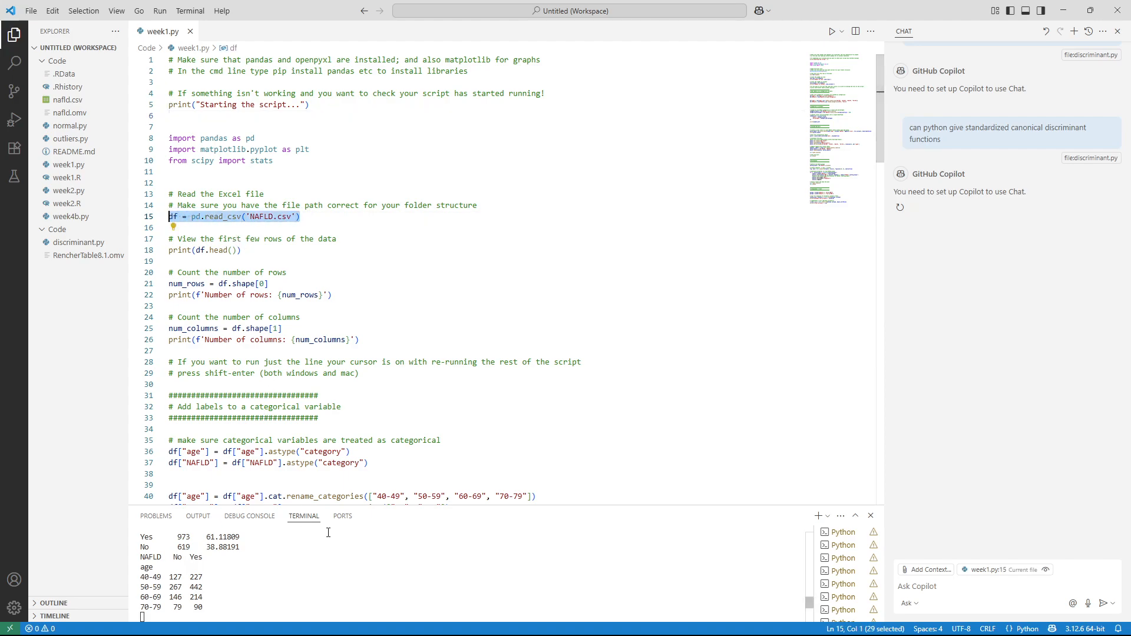
{"action": "left_click_drag", "start_coordinate": [420, 505], "coordinate": [419, 353]}
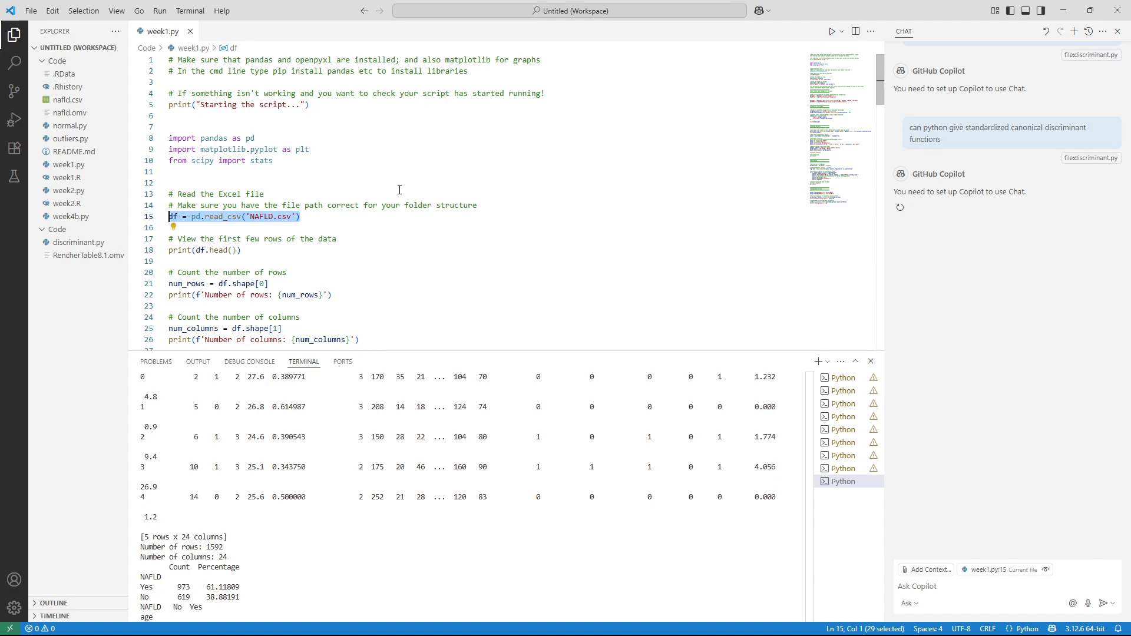
Review the Python lines that count rows and columns and rename the age and NAFLD categories
{"action": "scroll", "coordinate": [406, 205], "scroll_direction": "down", "scroll_amount": 1}
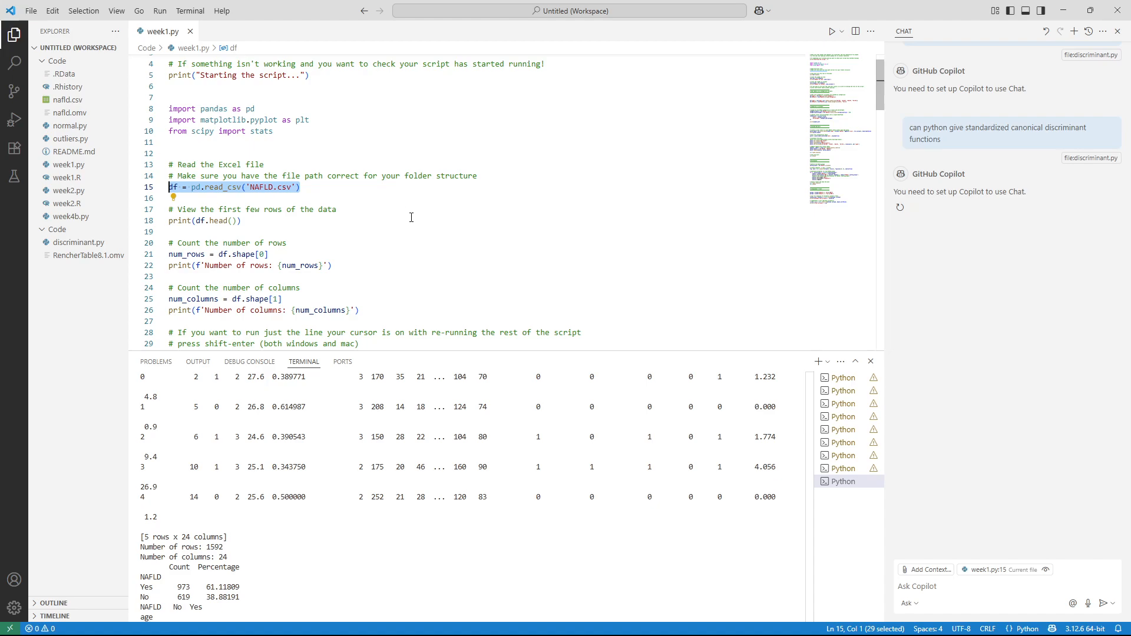
{"action": "scroll", "coordinate": [381, 214], "scroll_direction": "down", "scroll_amount": 4}
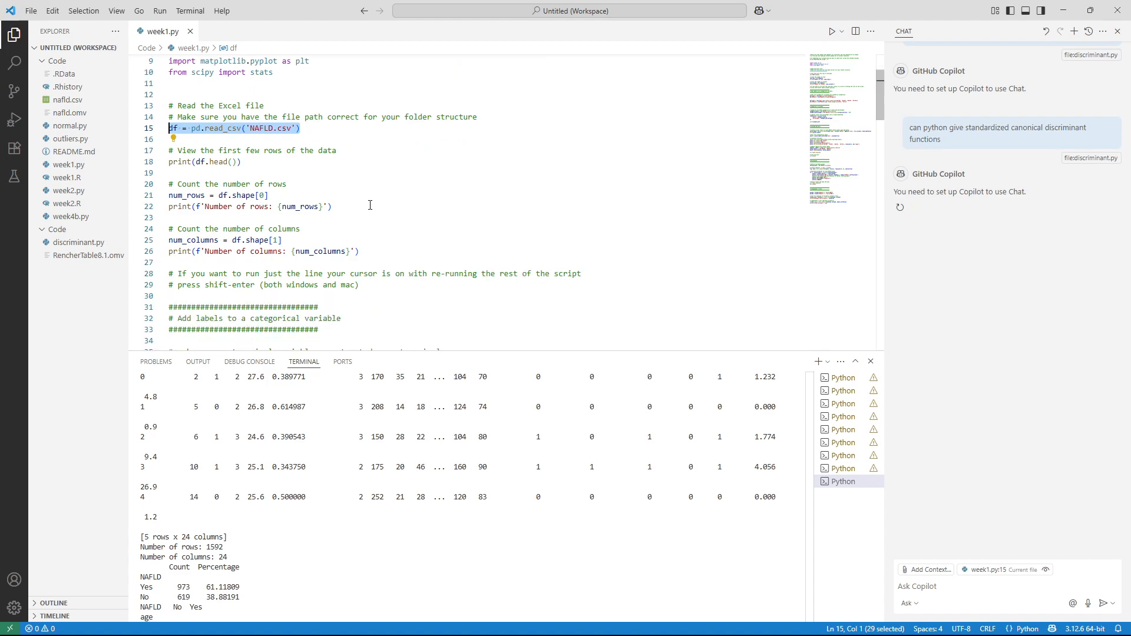
{"action": "scroll", "coordinate": [360, 189], "scroll_direction": "down", "scroll_amount": 2}
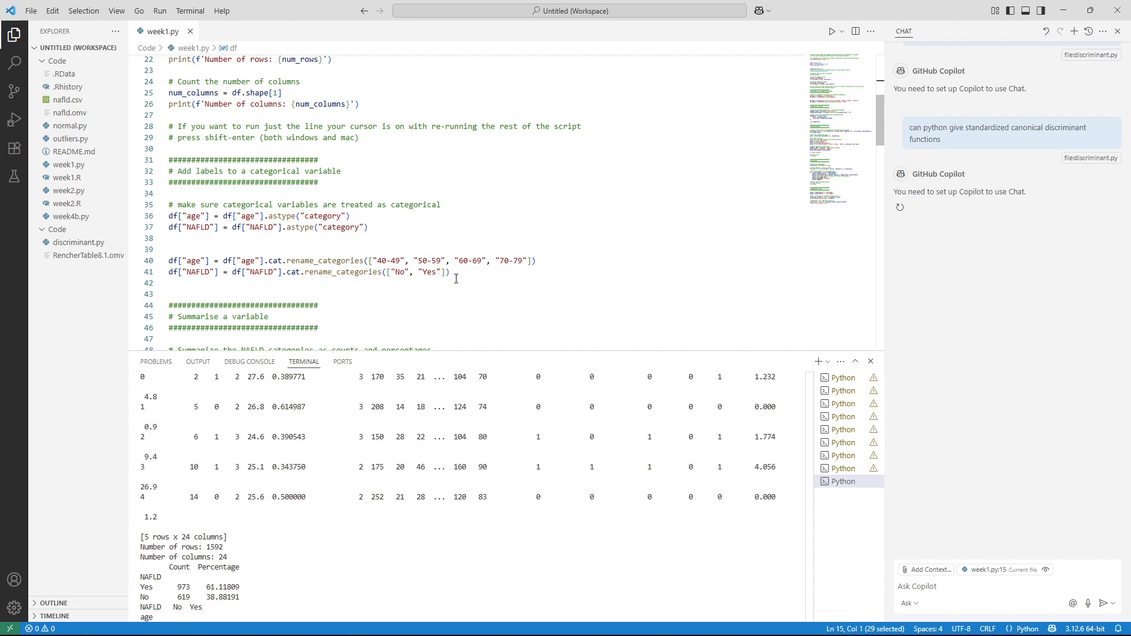
{"action": "left_click_drag", "start_coordinate": [457, 277], "coordinate": [203, 253]}
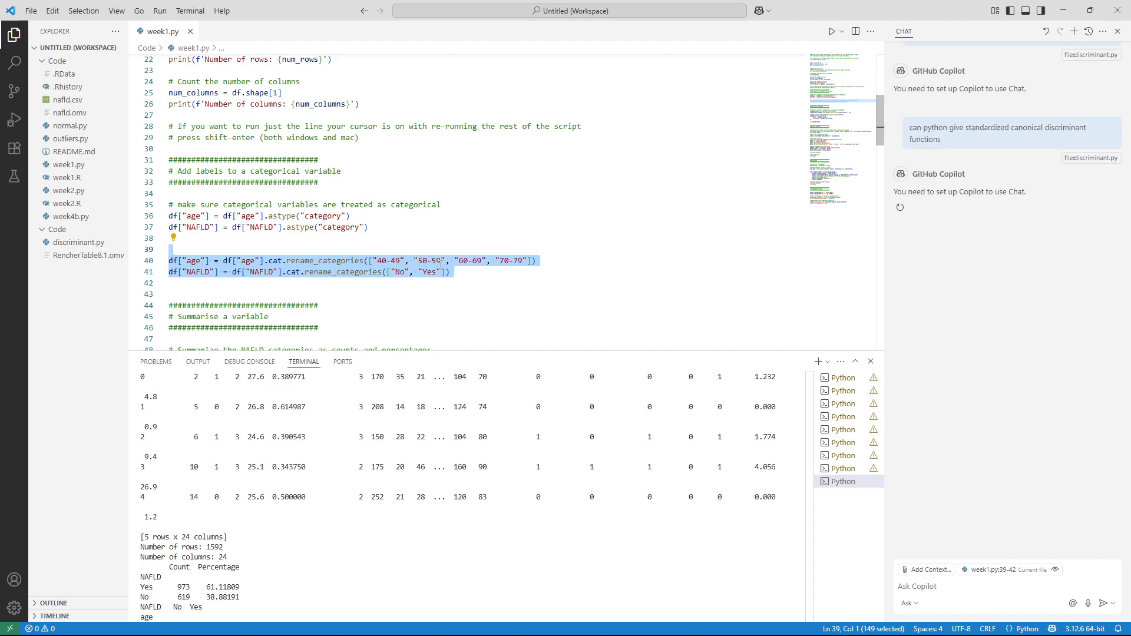
{"action": "left_click", "coordinate": [414, 292]}
Review the Python lines that summarise NAFLD as counts and percentages and combine them into a single DataFrame
{"action": "scroll", "coordinate": [406, 260], "scroll_direction": "down", "scroll_amount": 4}
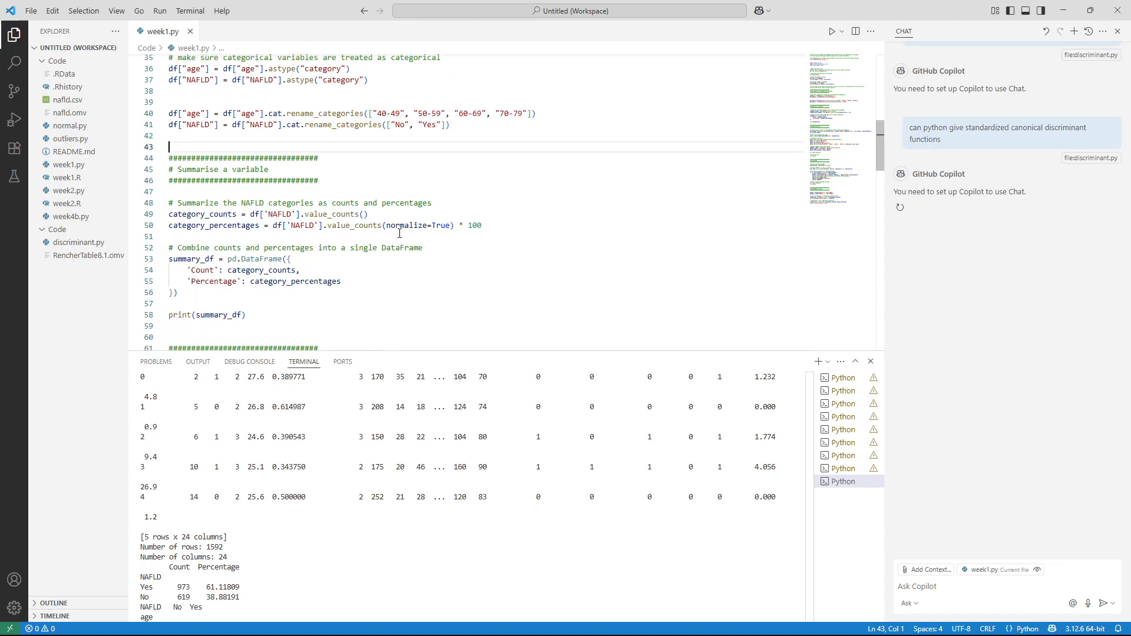
{"action": "scroll", "coordinate": [397, 229], "scroll_direction": "down", "scroll_amount": 1}
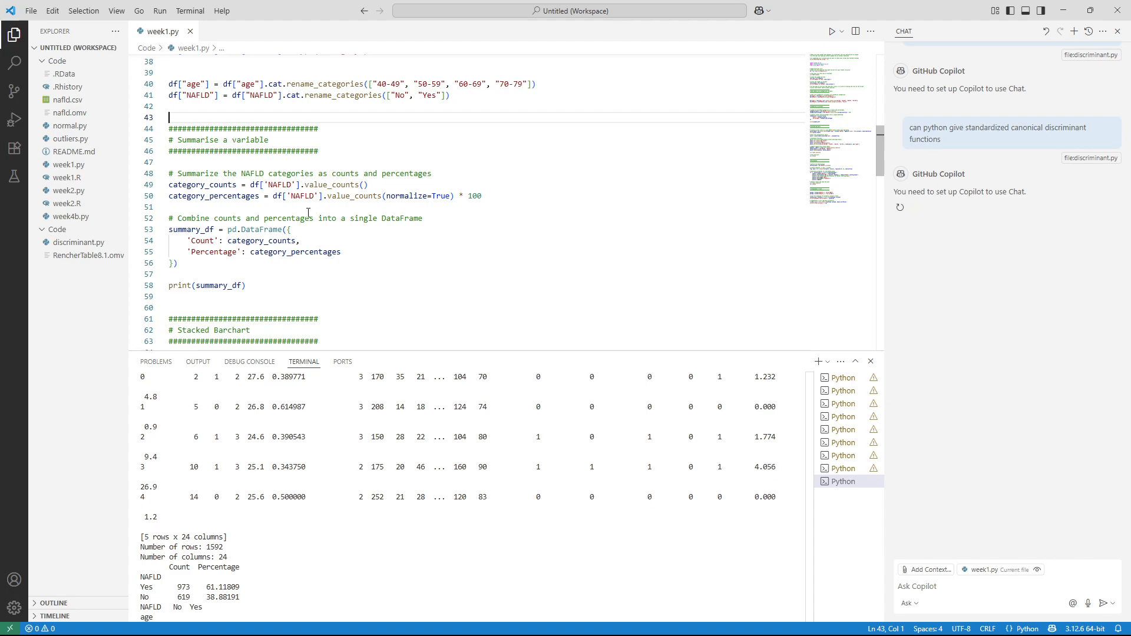
{"action": "scroll", "coordinate": [344, 207], "scroll_direction": "down", "scroll_amount": 1}
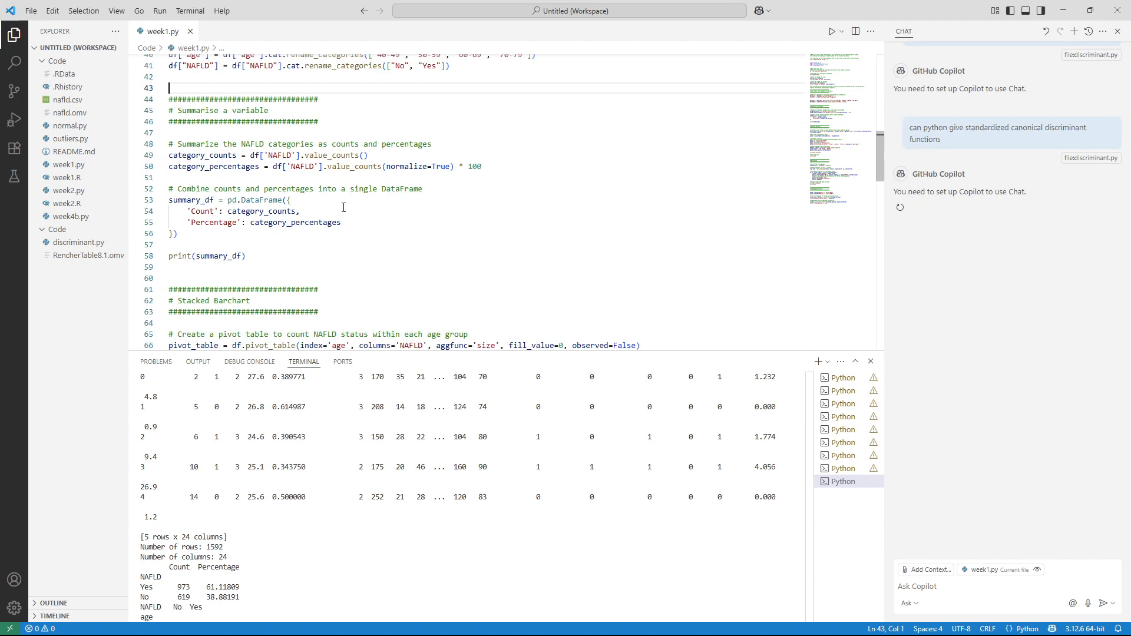
{"action": "scroll", "coordinate": [343, 208], "scroll_direction": "down", "scroll_amount": 2}
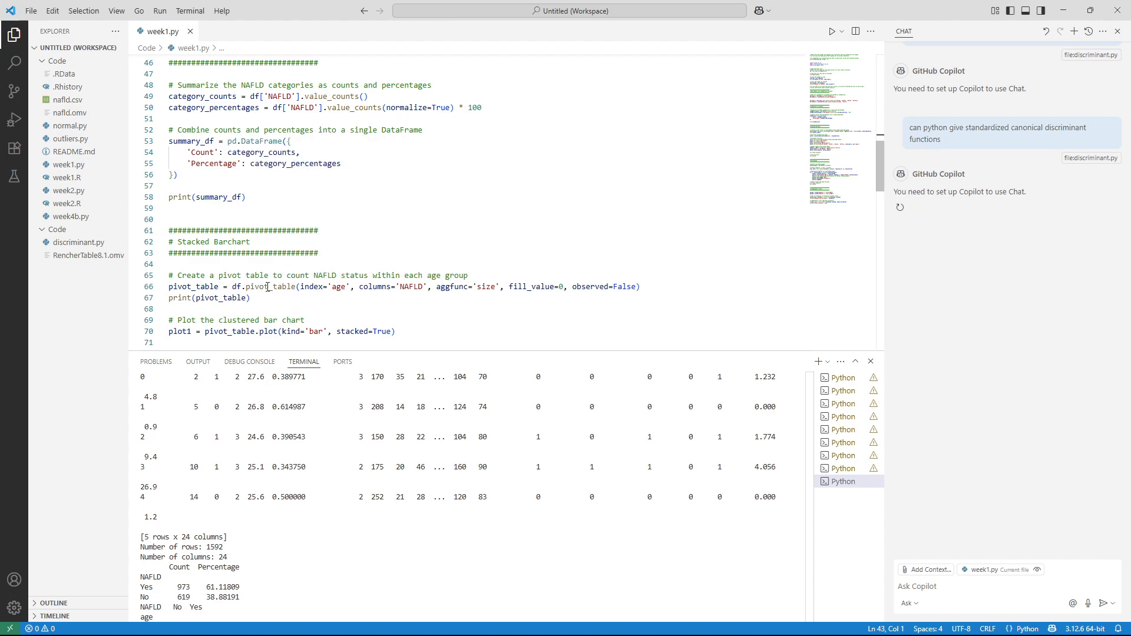
Review the Stacked Barchart section, from the pivot table of NAFLD by age group to the plot's labels and legend
{"action": "left_click_drag", "start_coordinate": [293, 288], "coordinate": [250, 287]}
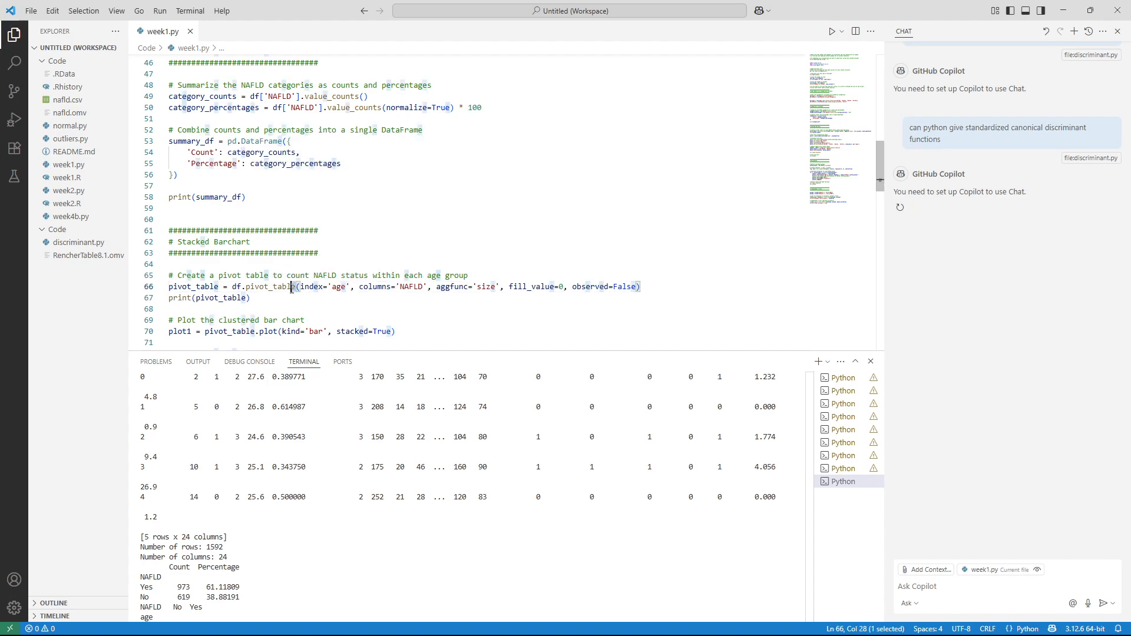
{"action": "left_click", "coordinate": [297, 298]}
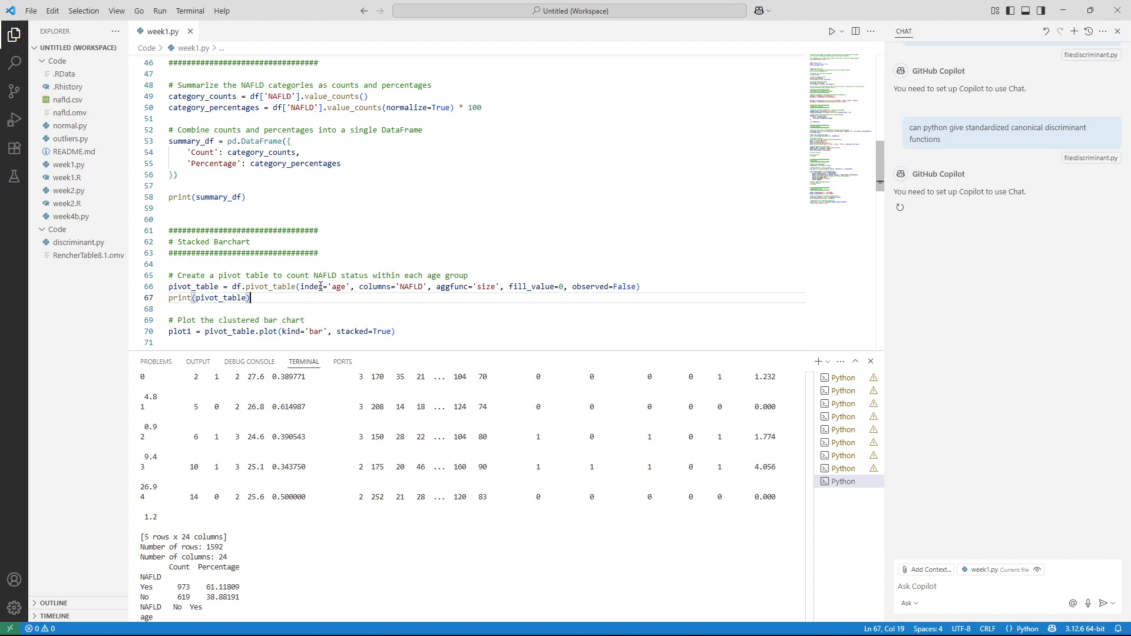
{"action": "mouse_move", "coordinate": [321, 287]}
{"action": "scroll", "coordinate": [358, 249], "scroll_direction": "down", "scroll_amount": 1}
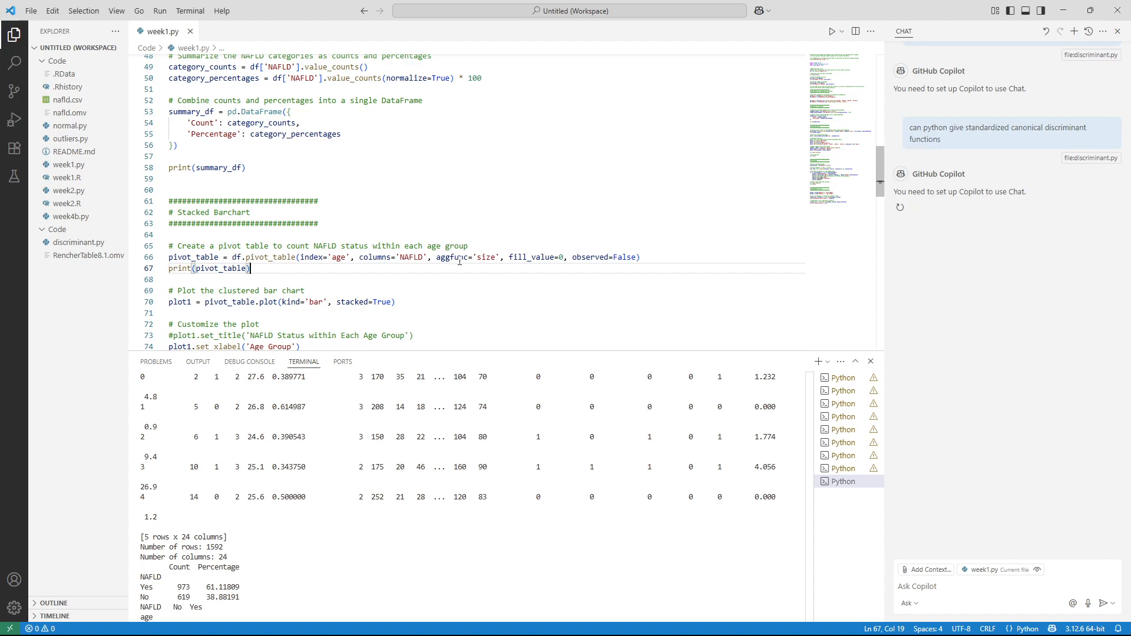
{"action": "left_click", "coordinate": [436, 305]}
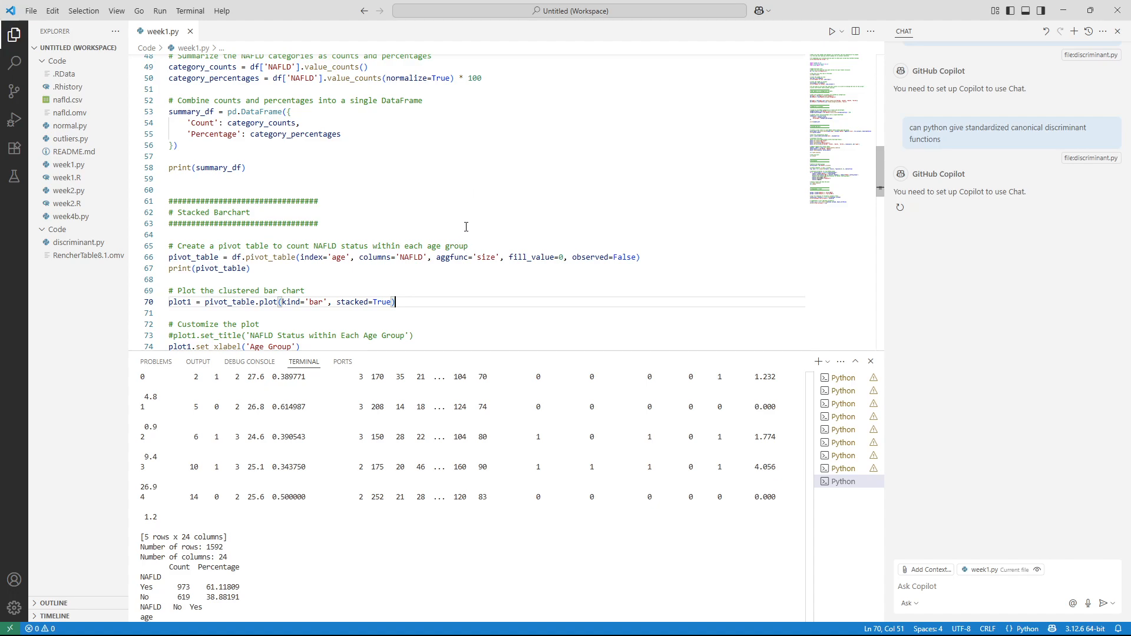
{"action": "scroll", "coordinate": [466, 227], "scroll_direction": "down", "scroll_amount": 2}
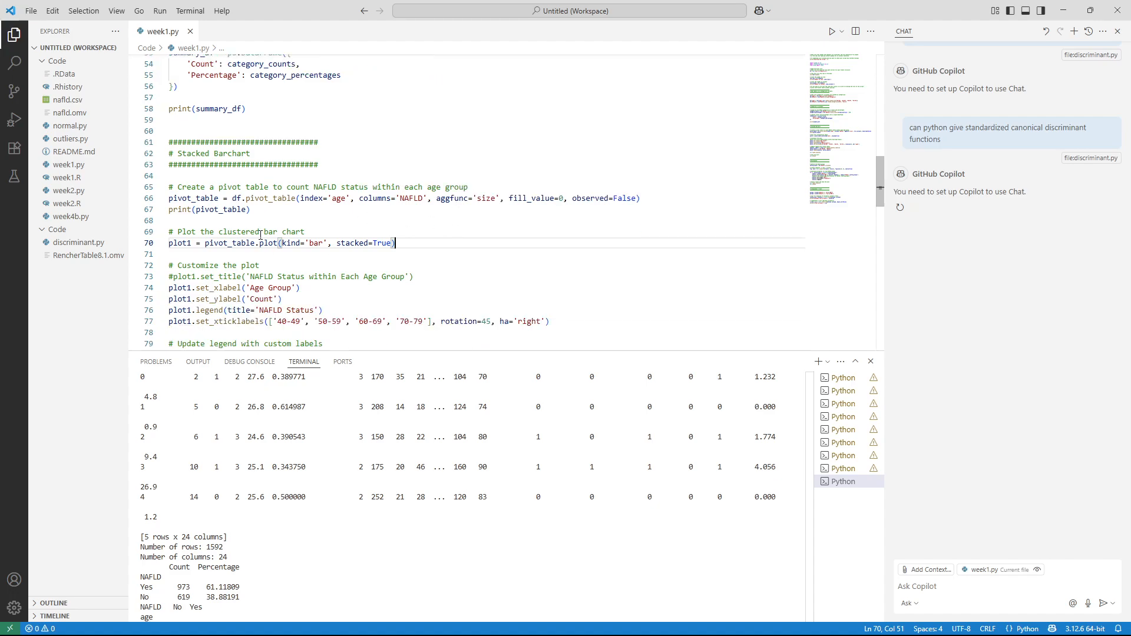
{"action": "scroll", "coordinate": [299, 243], "scroll_direction": "down", "scroll_amount": 2}
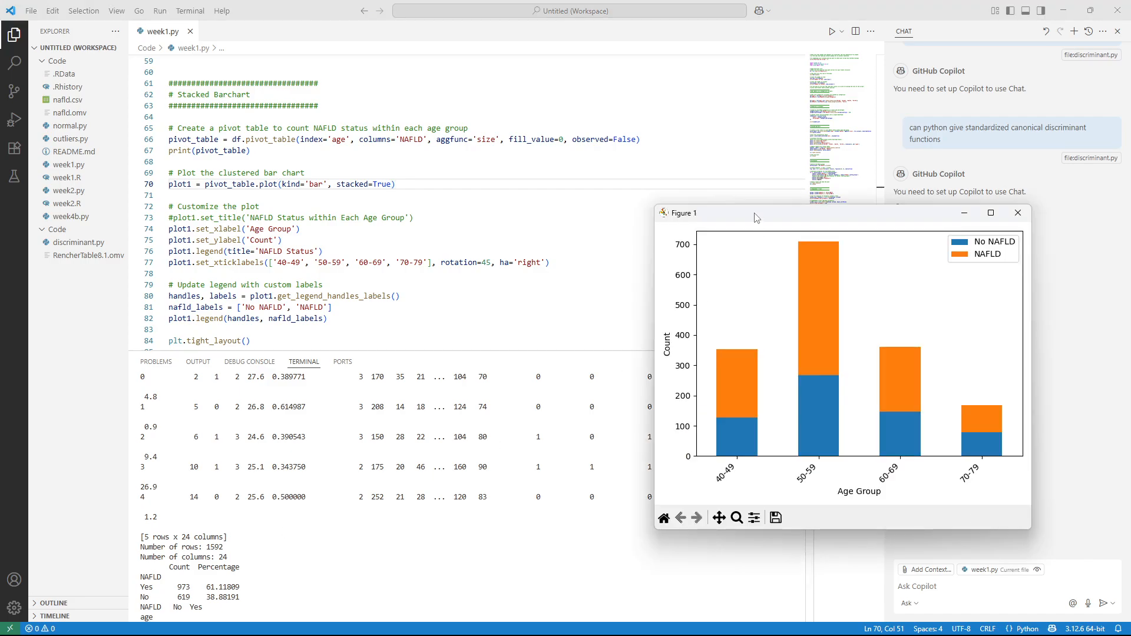
Inspect and close the stacked bar chart figure, then view the BMI histograms by NAFLD group and return to the script
{"action": "left_click_drag", "start_coordinate": [757, 218], "coordinate": [431, 105]}
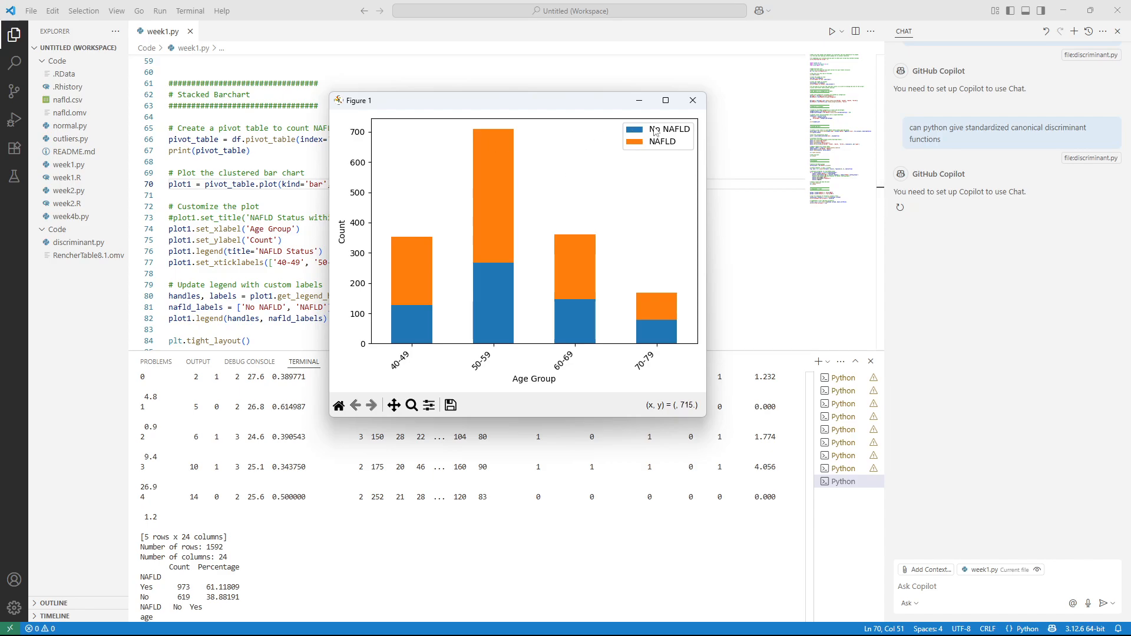
{"action": "left_click", "coordinate": [693, 101]}
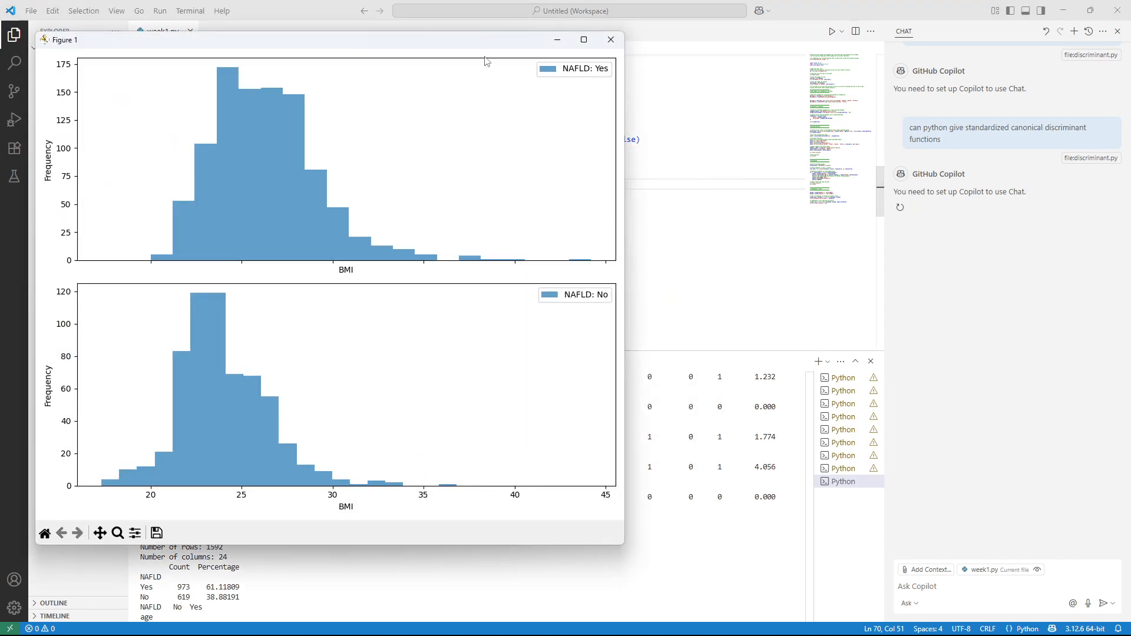
{"action": "left_click_drag", "start_coordinate": [485, 39], "coordinate": [889, 45]}
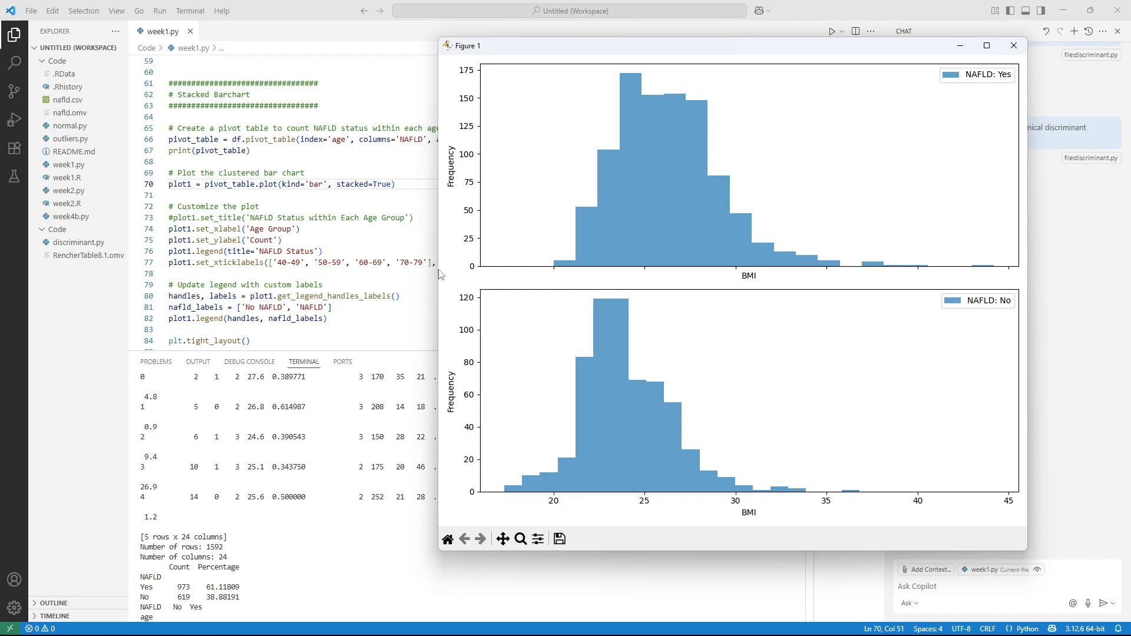
{"action": "left_click", "coordinate": [426, 278]}
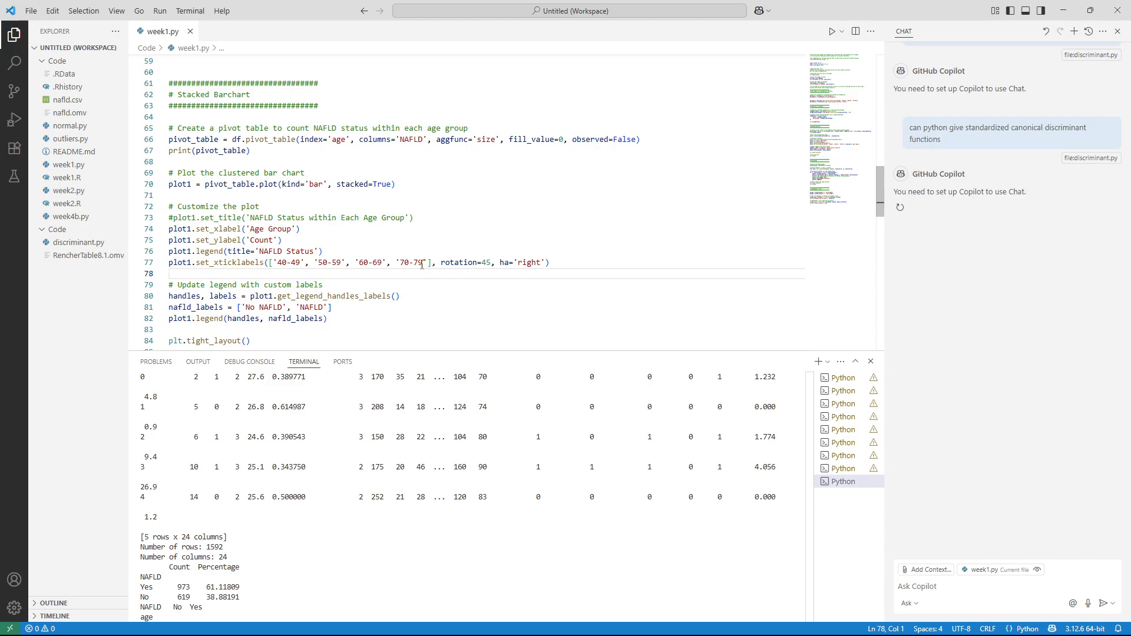
Review the Independent t-test section, highlighting the lines that define the BMI groups and checking the Levene's test code
{"action": "scroll", "coordinate": [422, 264], "scroll_direction": "down", "scroll_amount": 4}
{"action": "scroll", "coordinate": [422, 265], "scroll_direction": "down", "scroll_amount": 10}
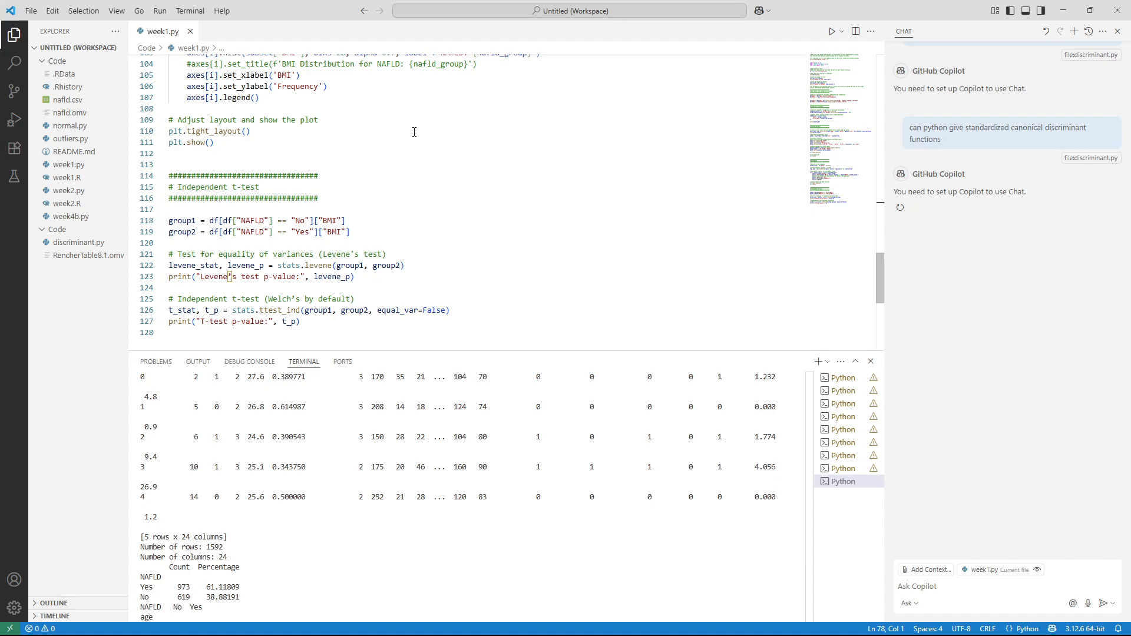
{"action": "left_click", "coordinate": [423, 212]}
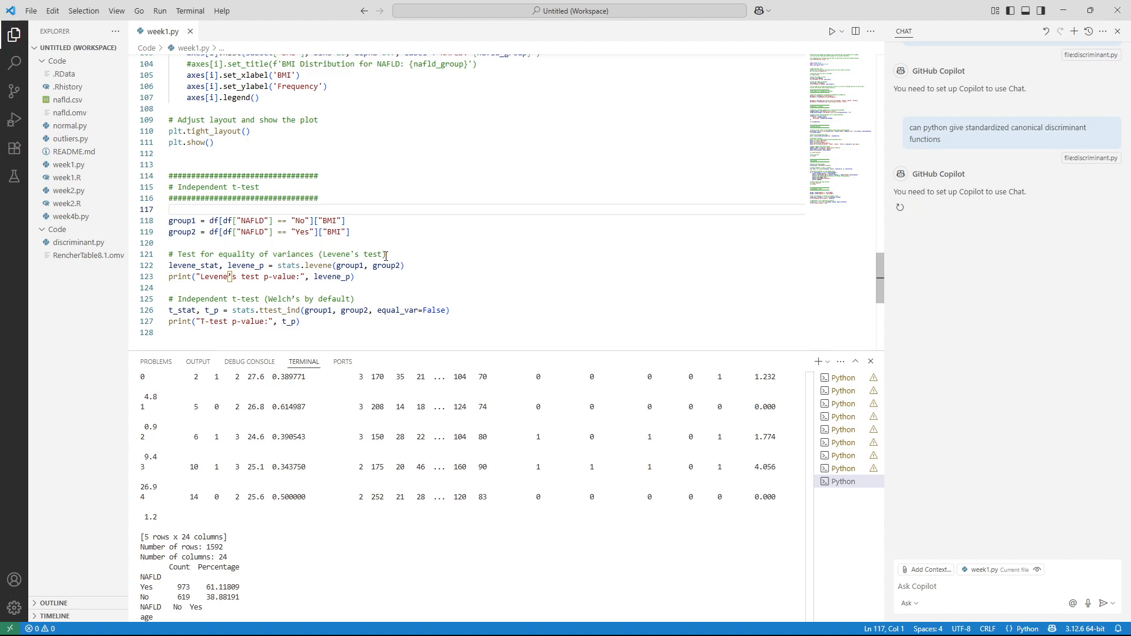
{"action": "left_click", "coordinate": [358, 233]}
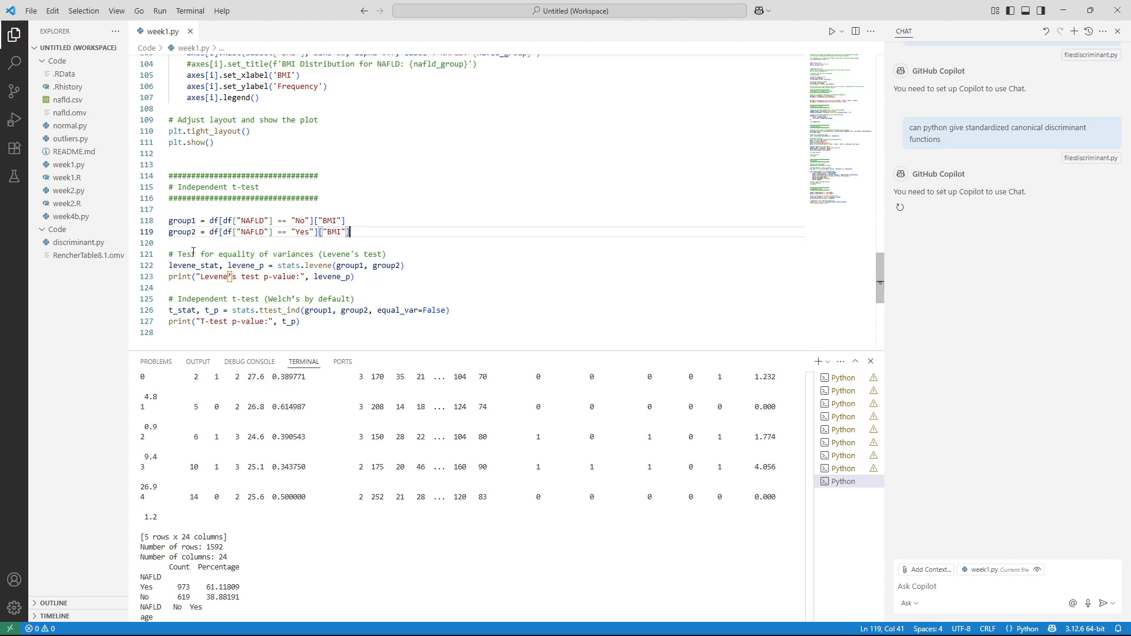
{"action": "left_click", "coordinate": [175, 244]}
{"action": "left_click_drag", "start_coordinate": [175, 209], "coordinate": [169, 244]}
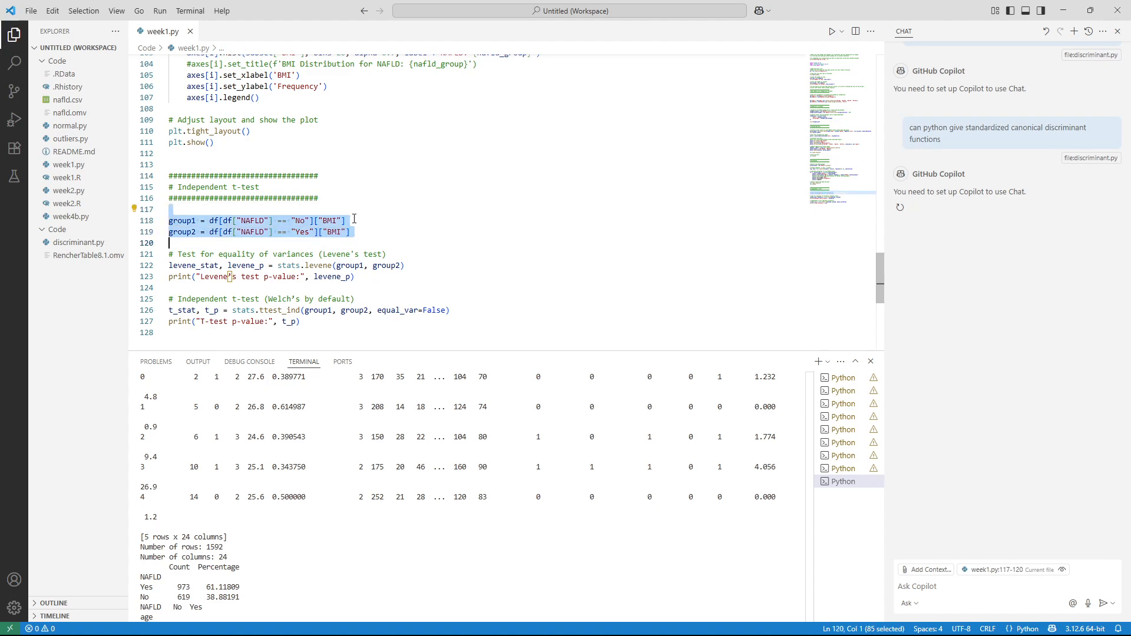
{"action": "left_click", "coordinate": [365, 277]}
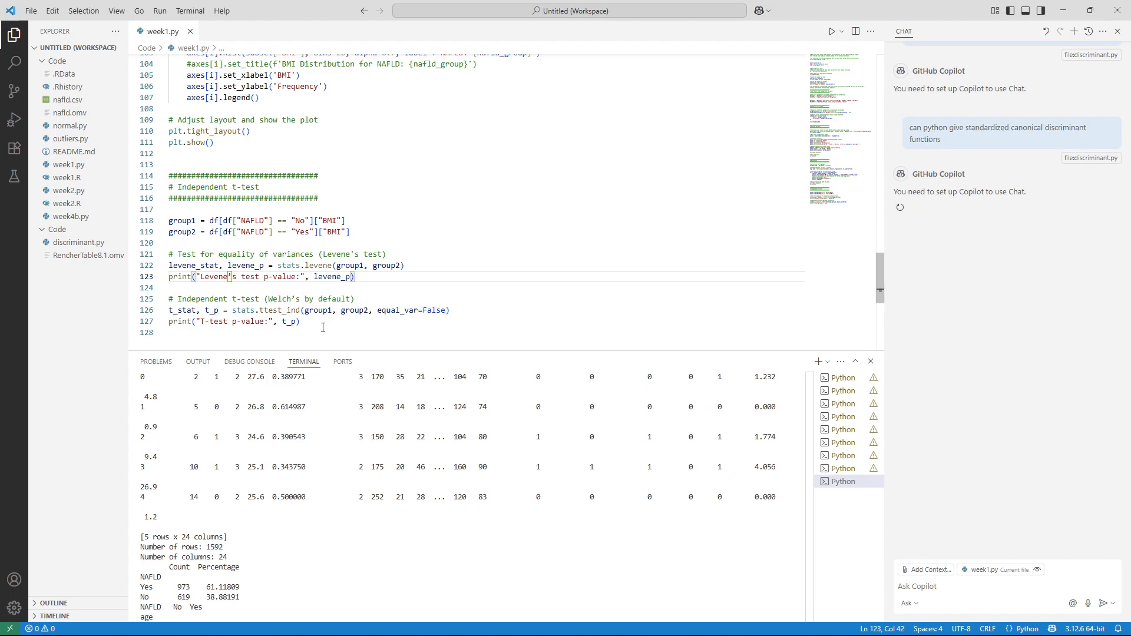
Examine the NAFLD summary and the age group by NAFLD table in the terminal output
{"action": "scroll", "coordinate": [286, 404], "scroll_direction": "down", "scroll_amount": 4}
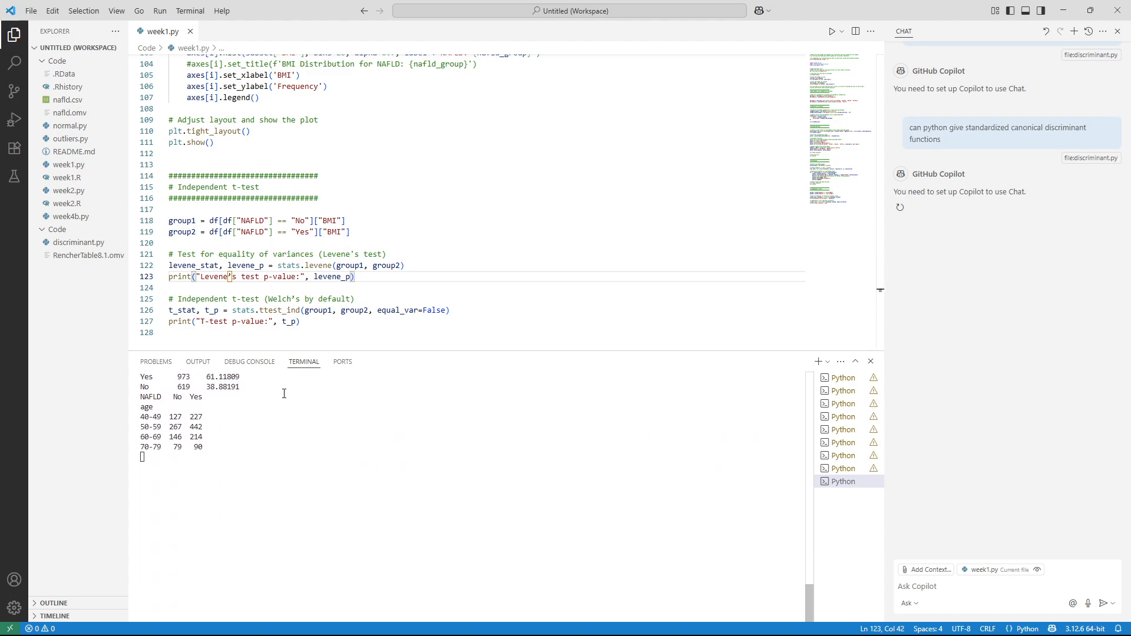
{"action": "scroll", "coordinate": [284, 390], "scroll_direction": "up", "scroll_amount": 2}
{"action": "scroll", "coordinate": [284, 391], "scroll_direction": "up", "scroll_amount": 4}
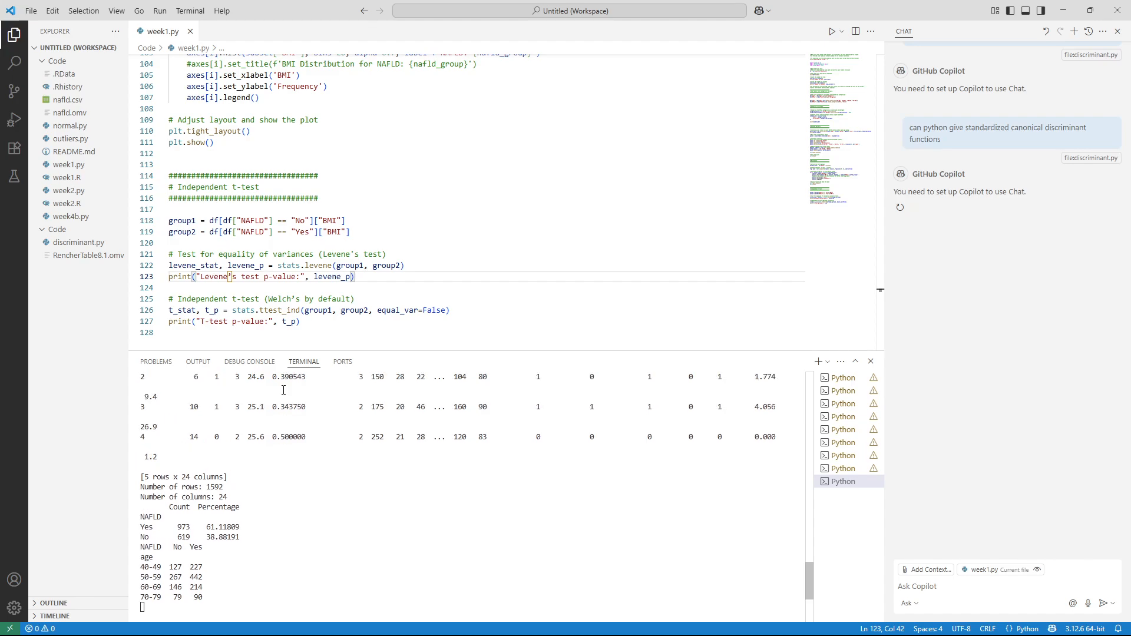